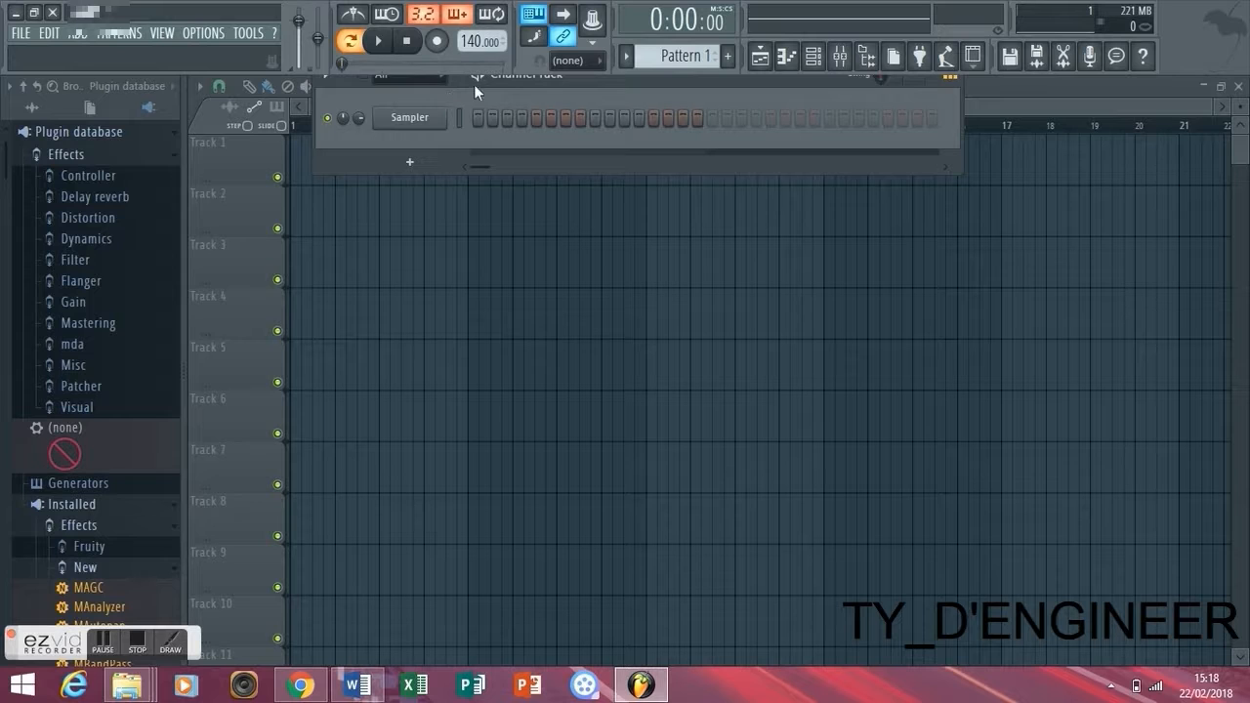
# - Add an FL Keys channel to the channel rack and move its plugin window clear of the channel names
pyautogui.moveTo(590, 75); pyautogui.dragTo(595, 149)
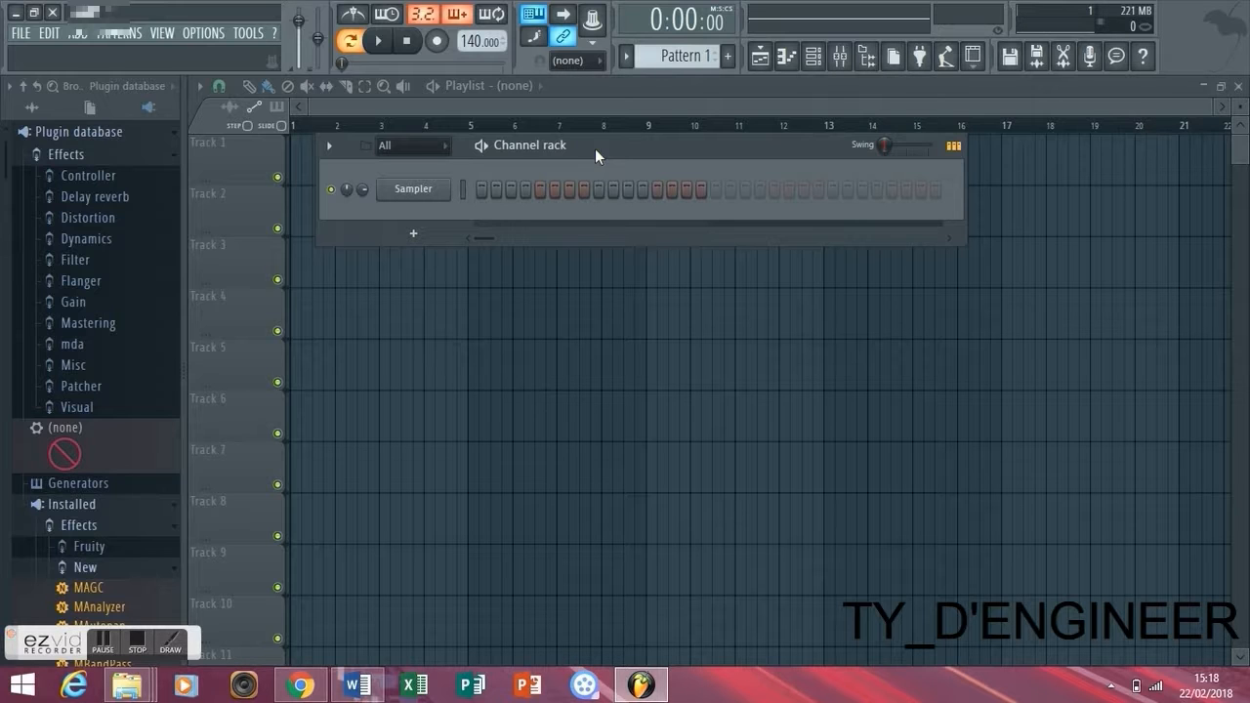
pyautogui.click(413, 233)
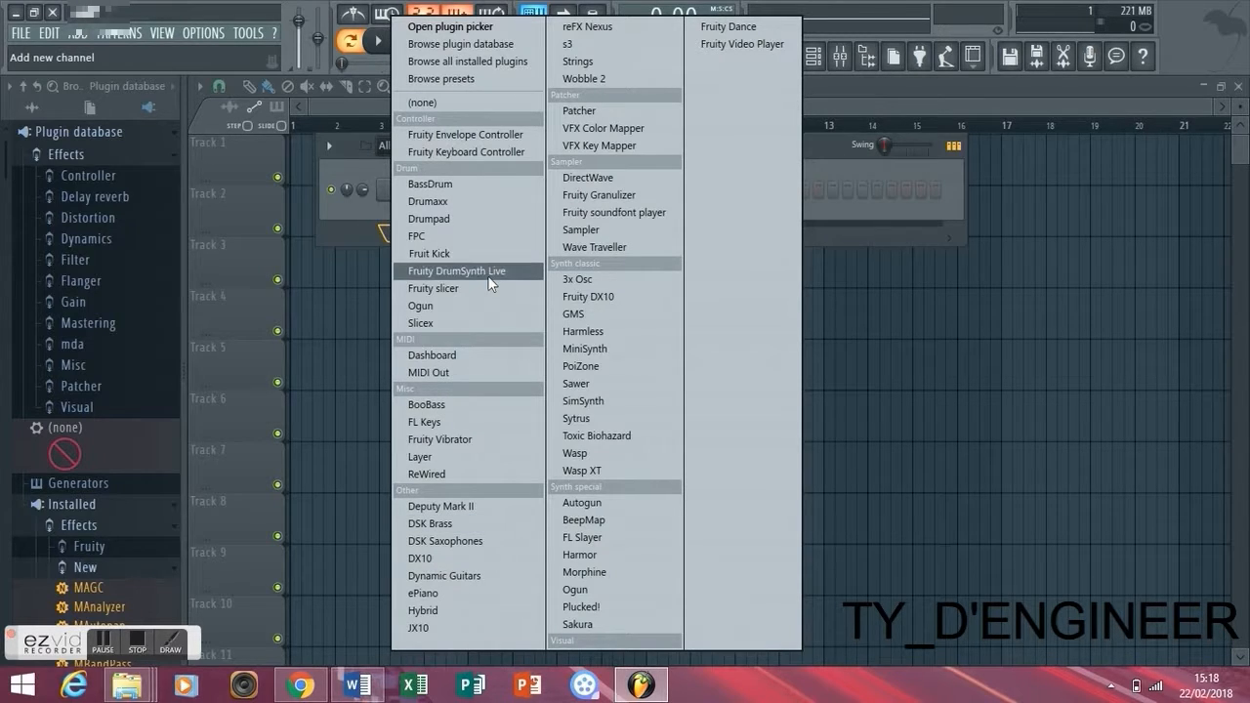
pyautogui.click(481, 413)
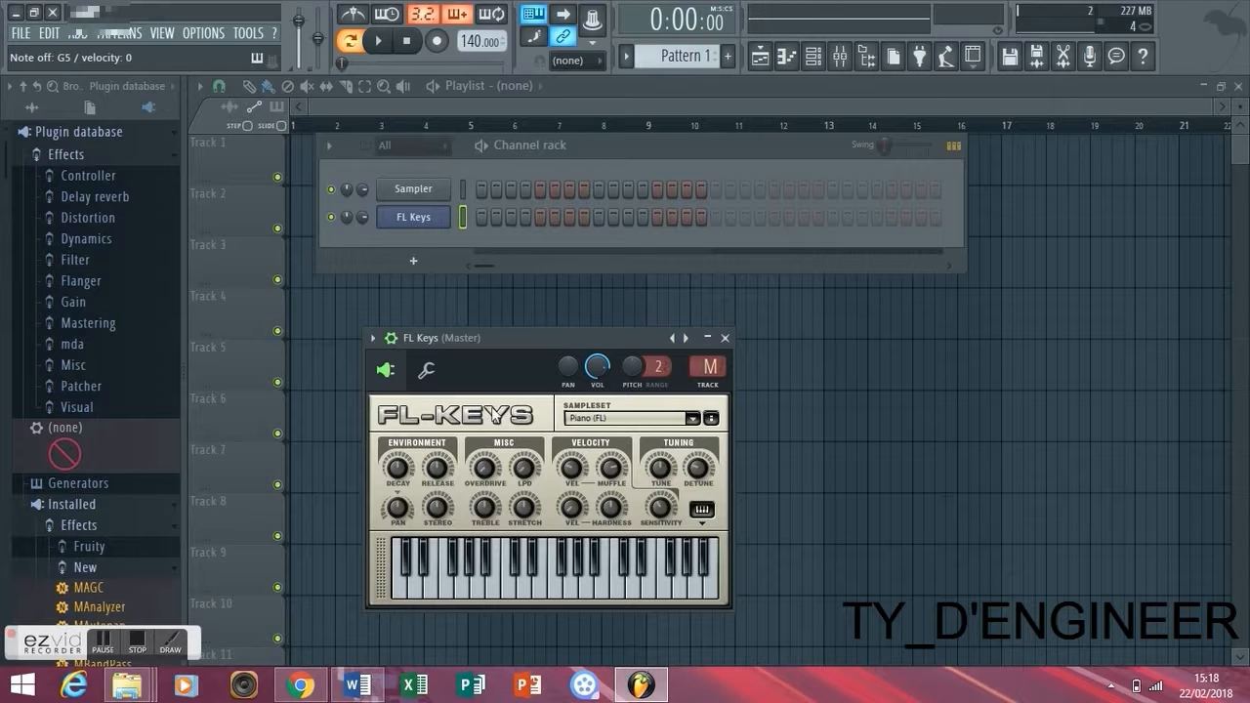
pyautogui.moveTo(625, 338); pyautogui.dragTo(816, 199)
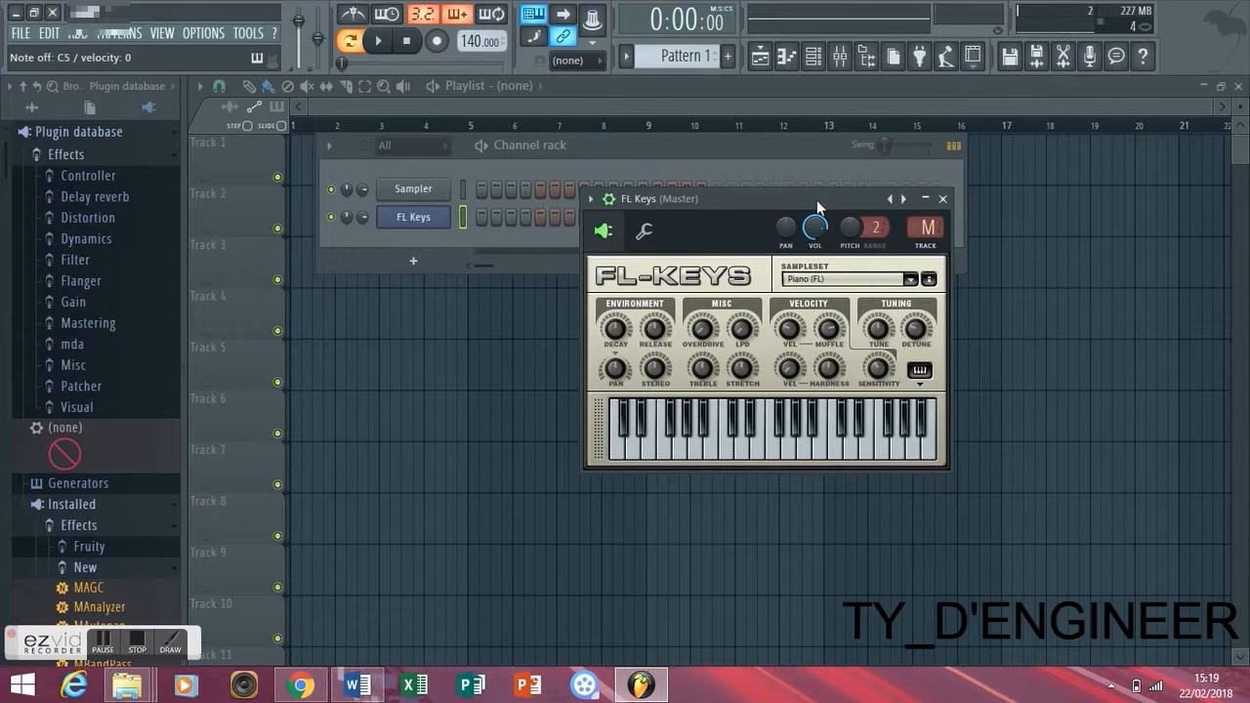
# - Arm recording, dismiss the recording options dialog and set the project tempo to 120 BPM
pyautogui.click(437, 41)
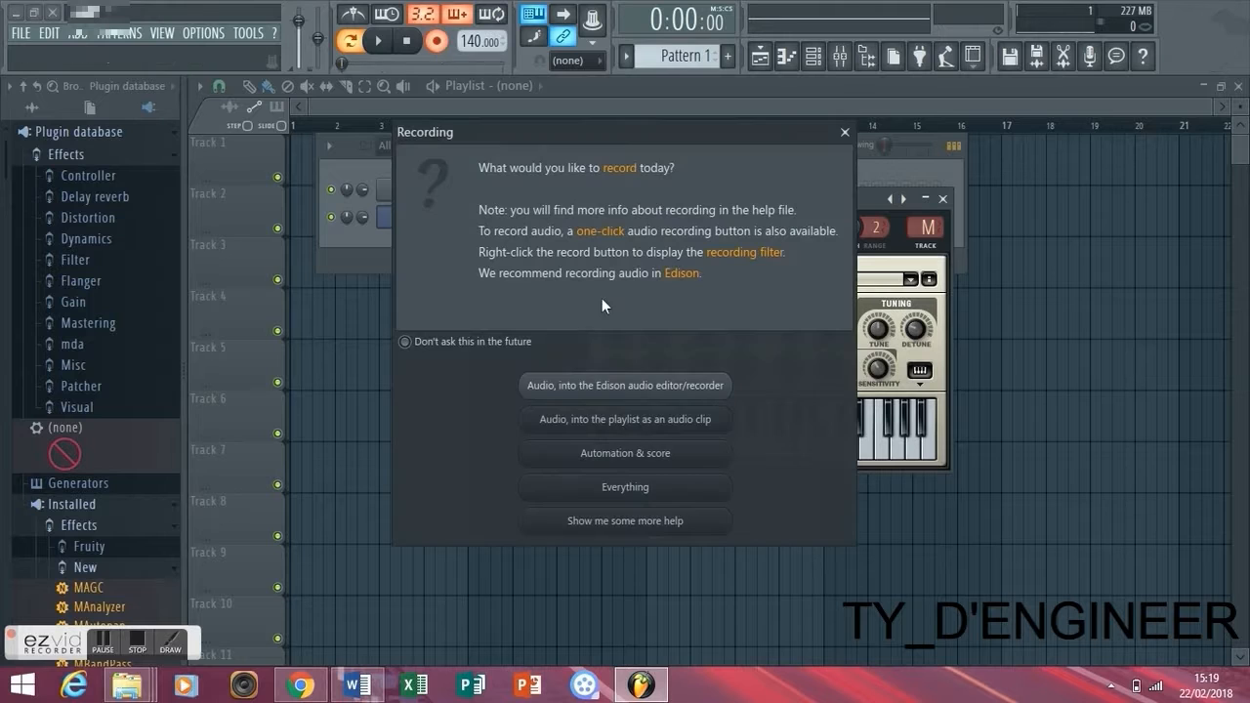
pyautogui.click(845, 134)
pyautogui.moveTo(479, 41); pyautogui.dragTo(479, 59)
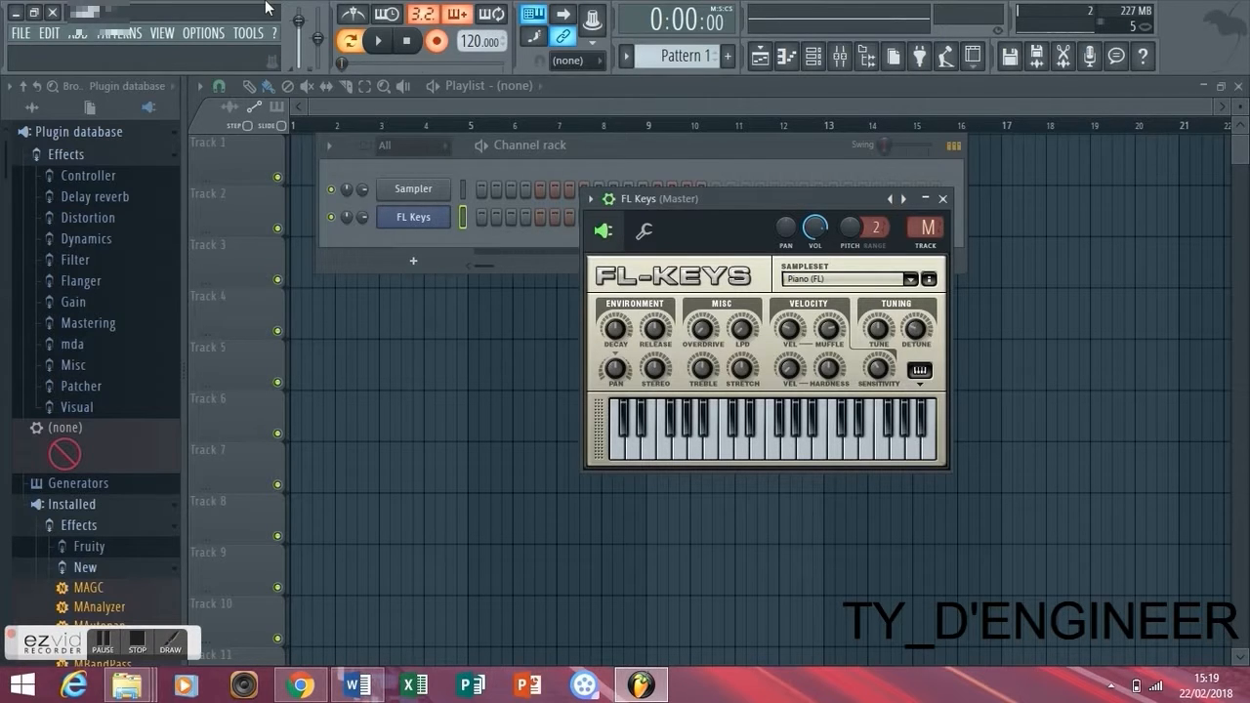
# - Record a chord progression with a bass line on the FL Keys channel, stop playback and disarm recording
pyautogui.press('space')
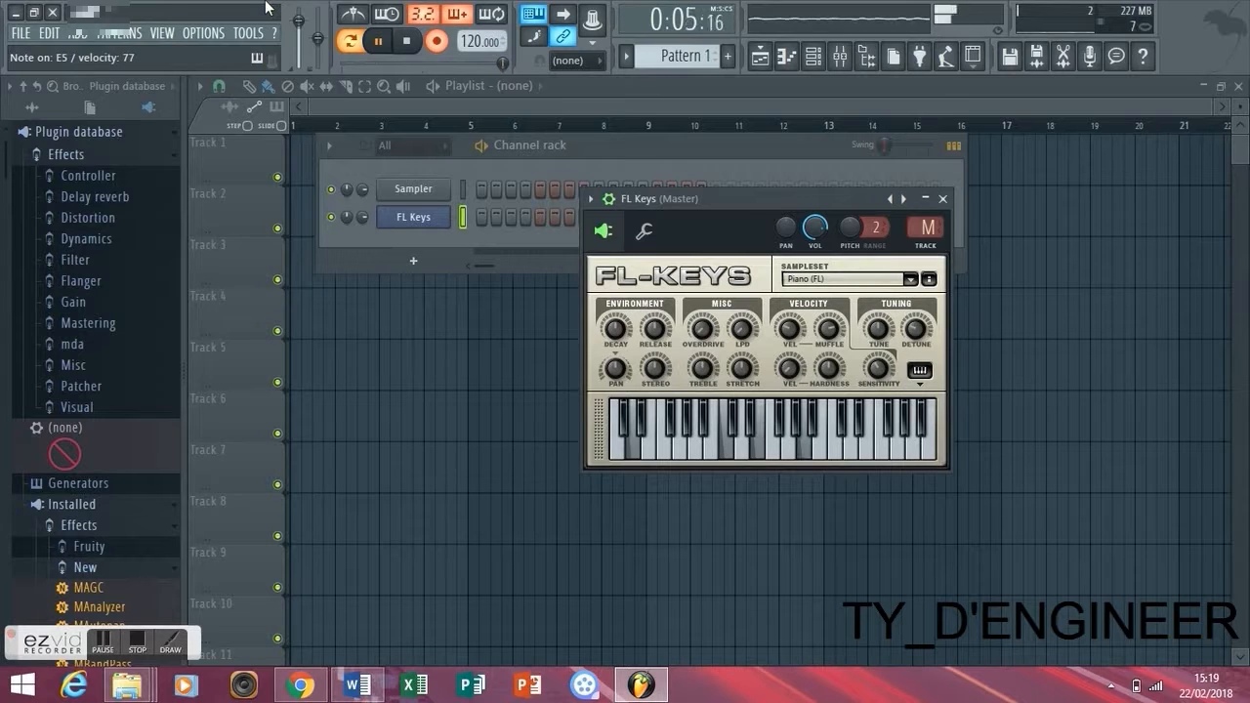
pyautogui.press('space')
pyautogui.click(437, 40)
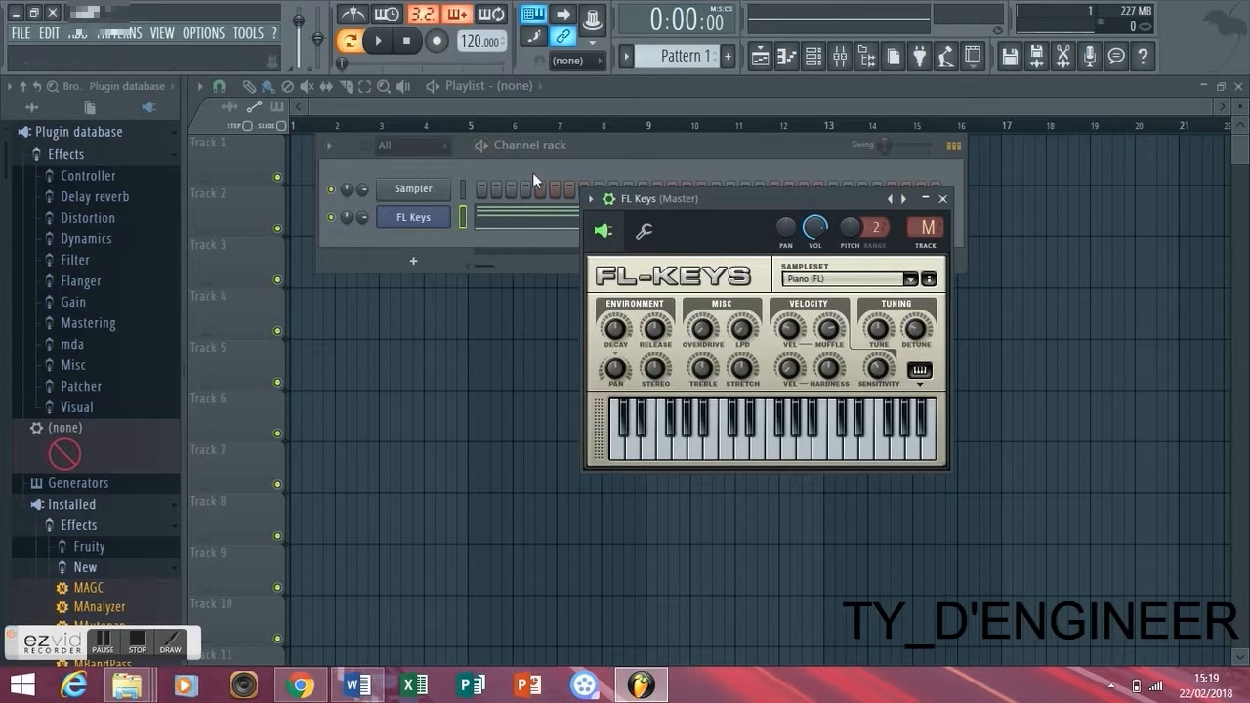
# - Open the recorded FL Keys notes in the piano roll and play them back
pyautogui.click(528, 213)
pyautogui.press('space')
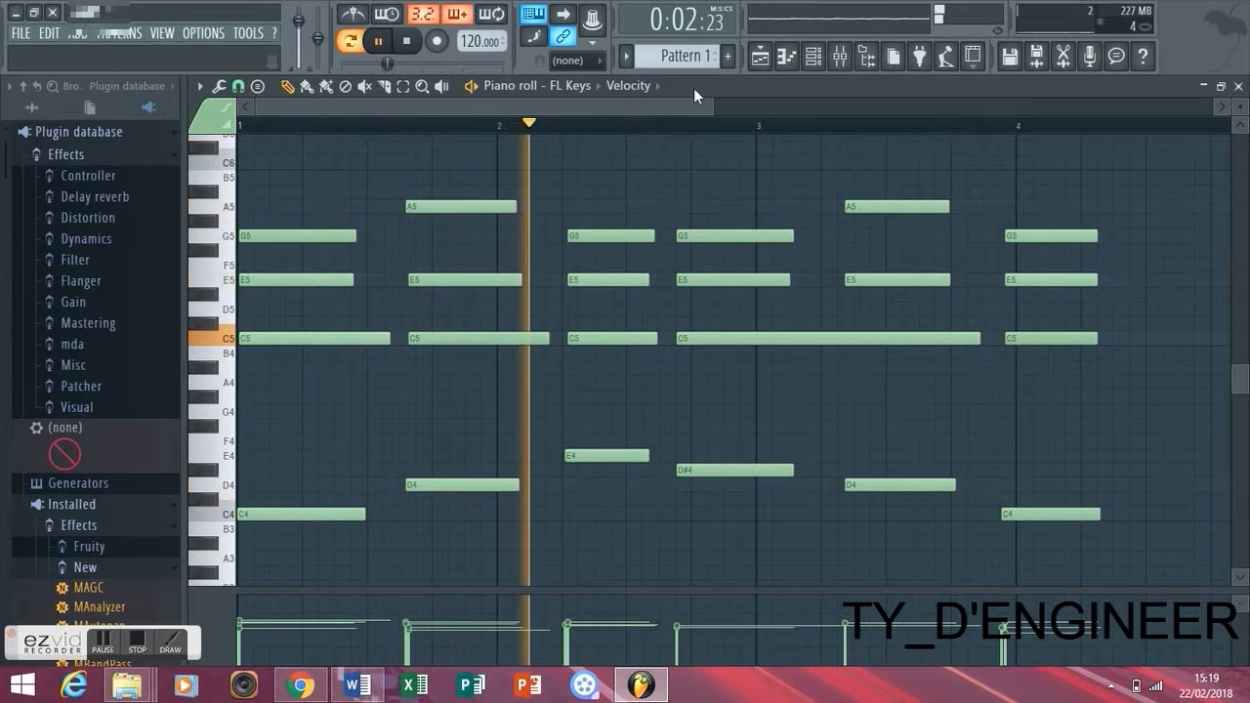
pyautogui.press('space')
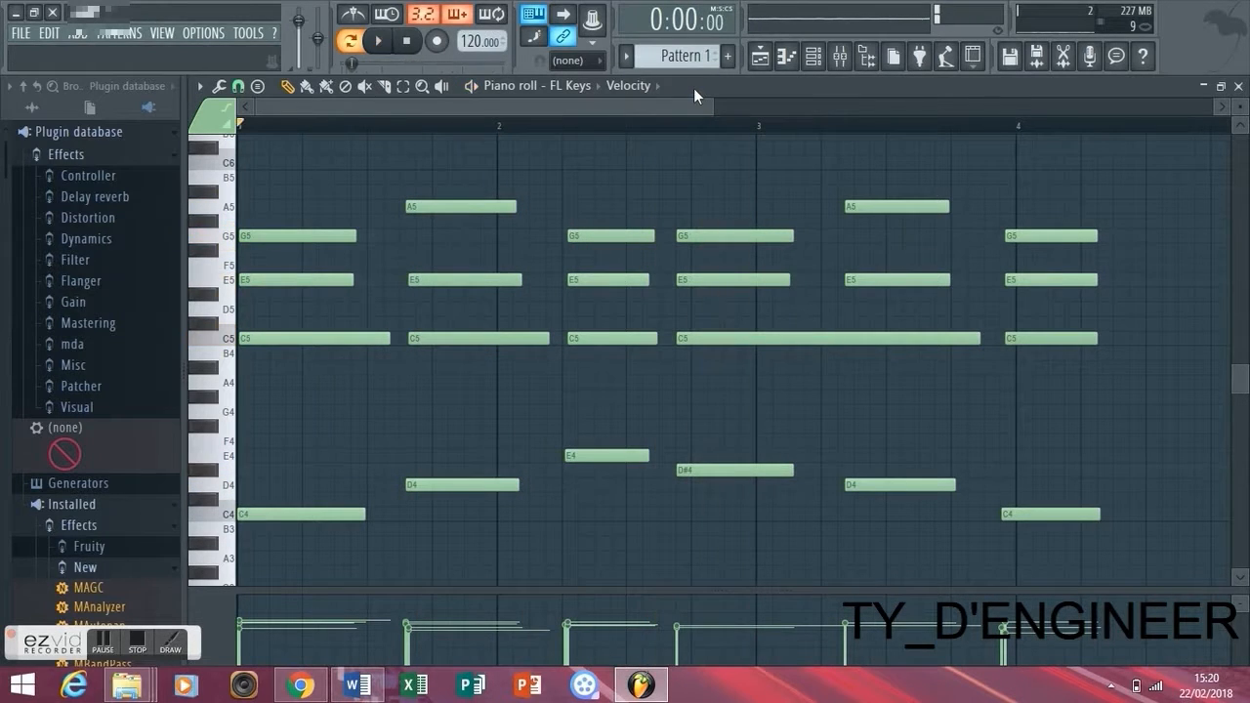
# - Turn on the metronome and play the recorded chords against it to check their timing
pyautogui.click(353, 14)
pyautogui.press('space')
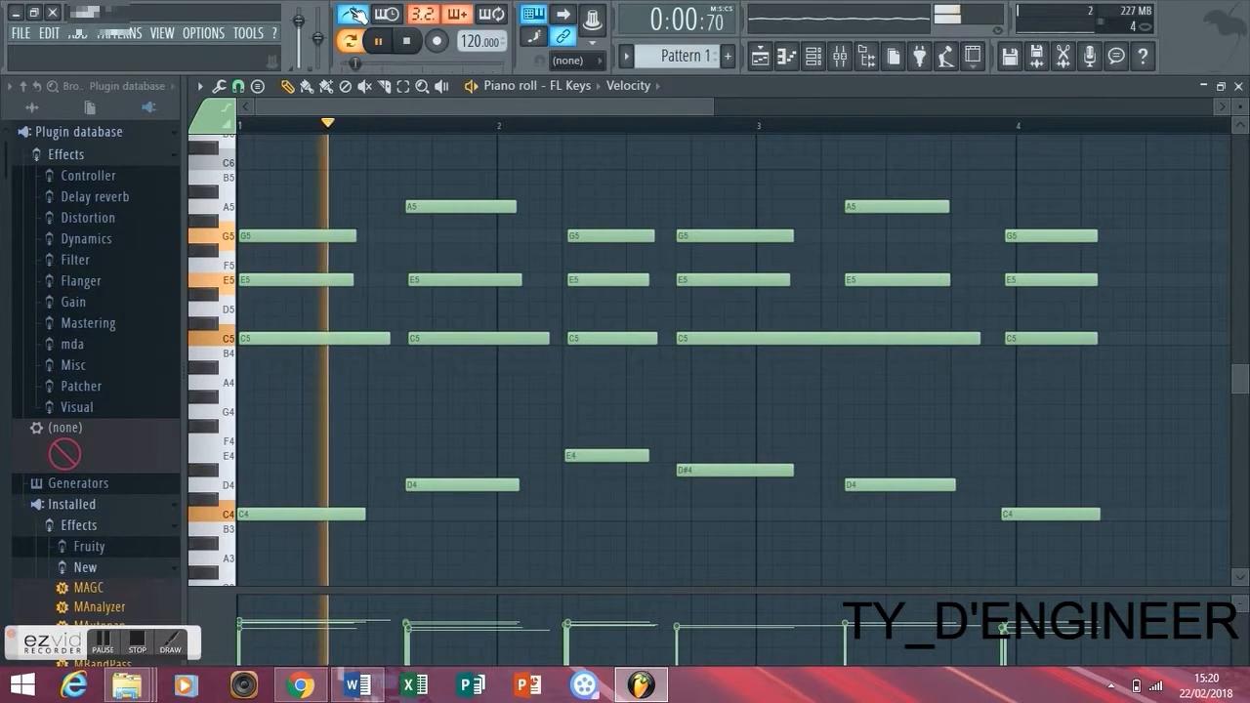
pyautogui.press('space')
pyautogui.press('space')
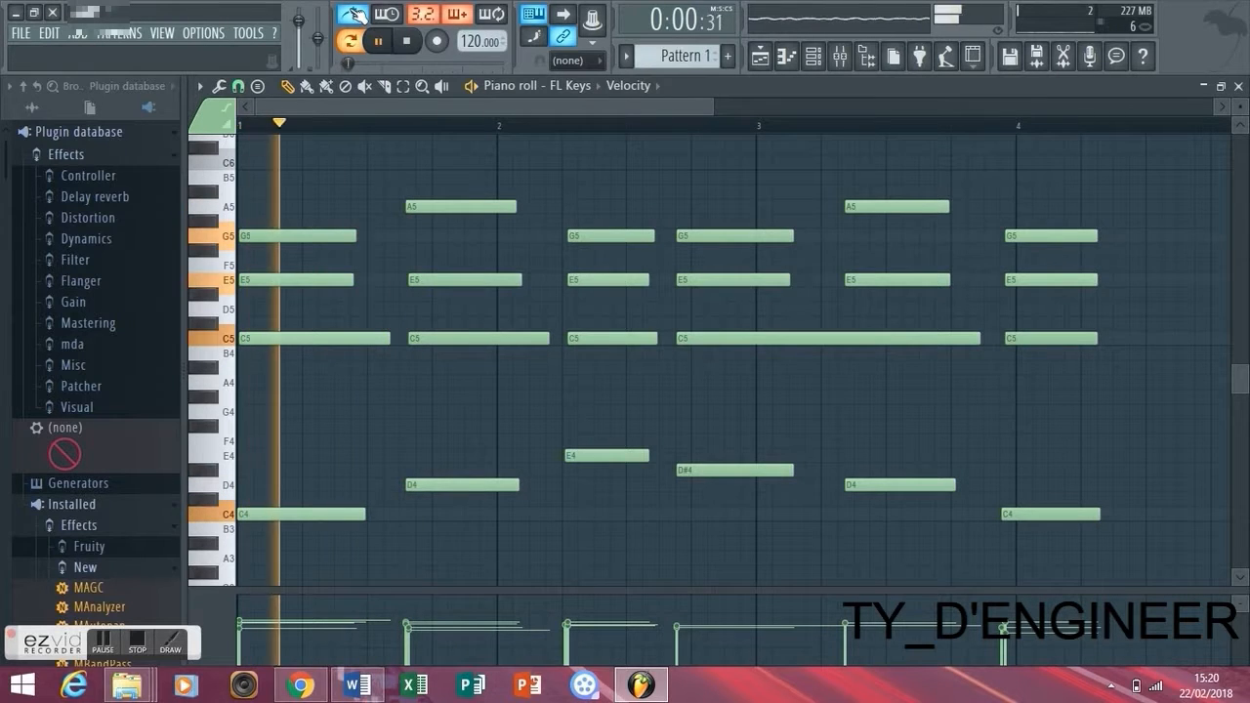
pyautogui.press('space')
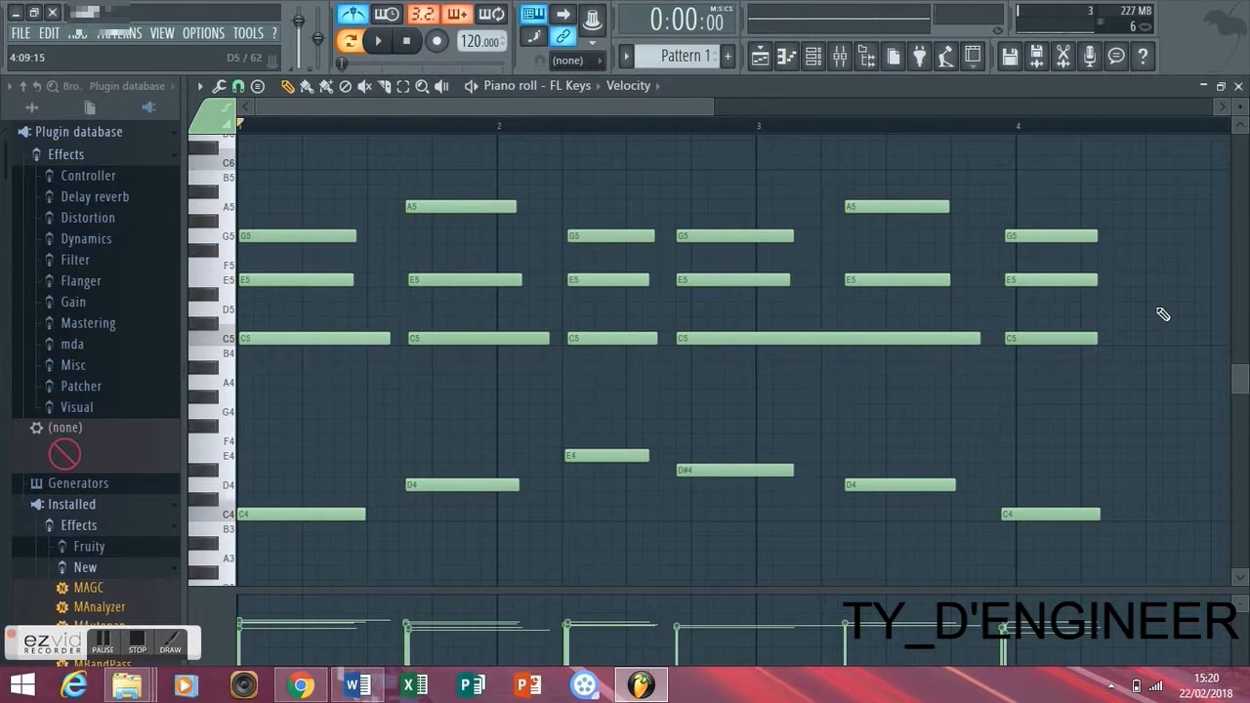
# - Set the piano roll snap to 1/4 beat and quantize the recorded notes
pyautogui.click(244, 90)
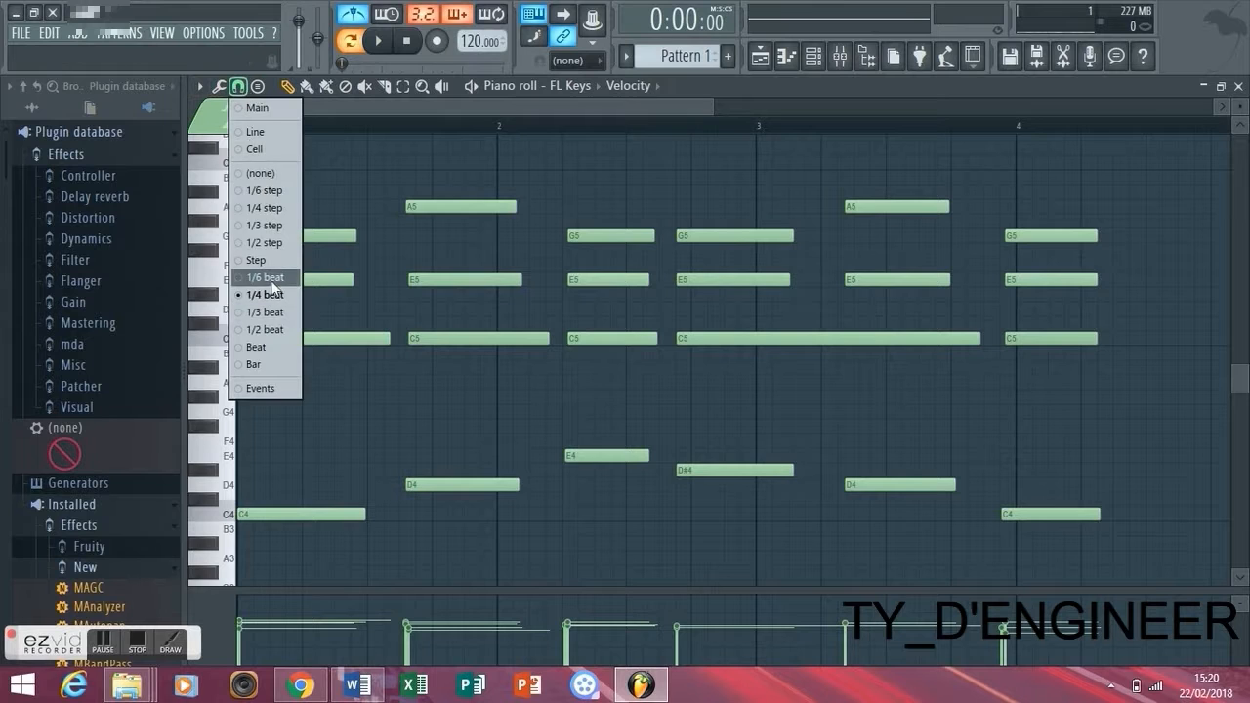
pyautogui.click(279, 209)
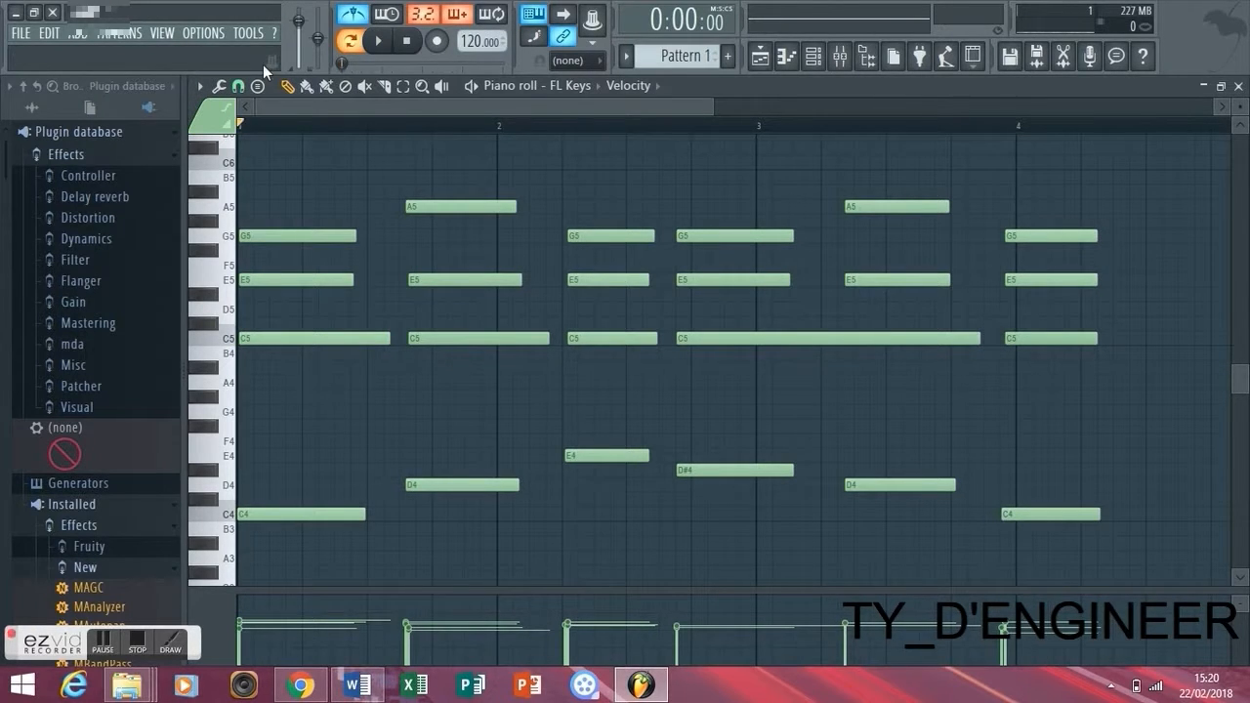
pyautogui.click(239, 86)
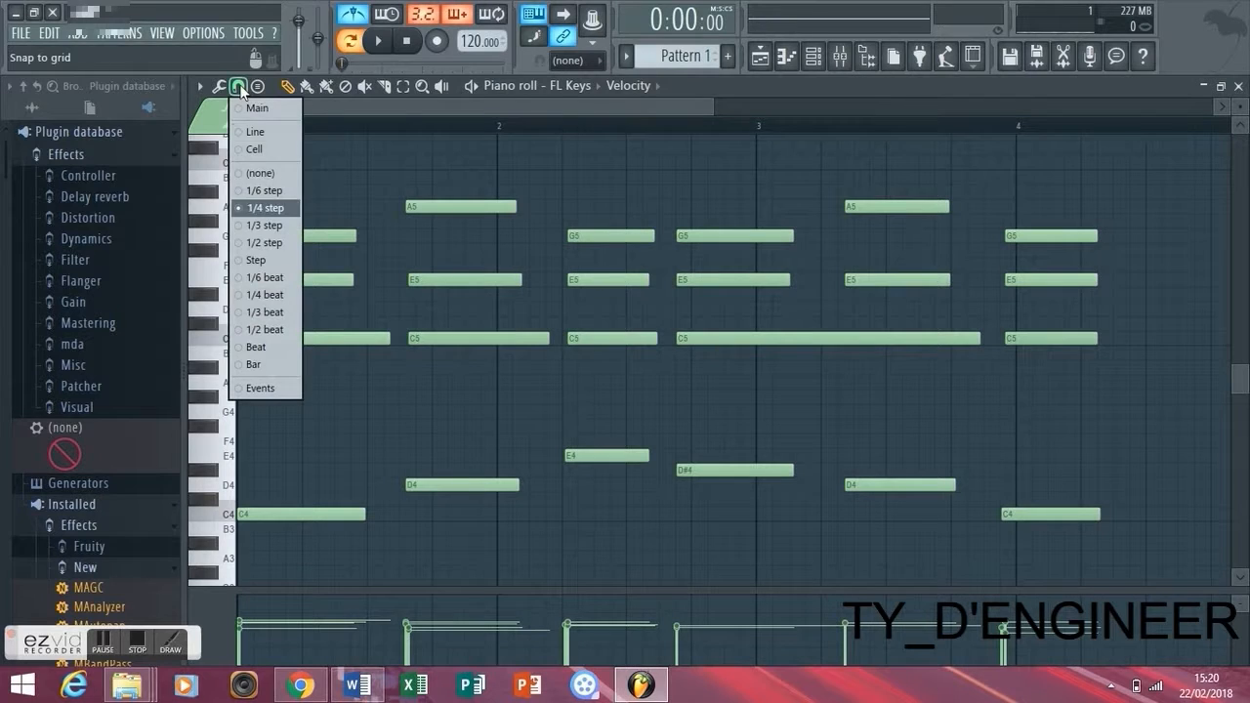
pyautogui.click(269, 296)
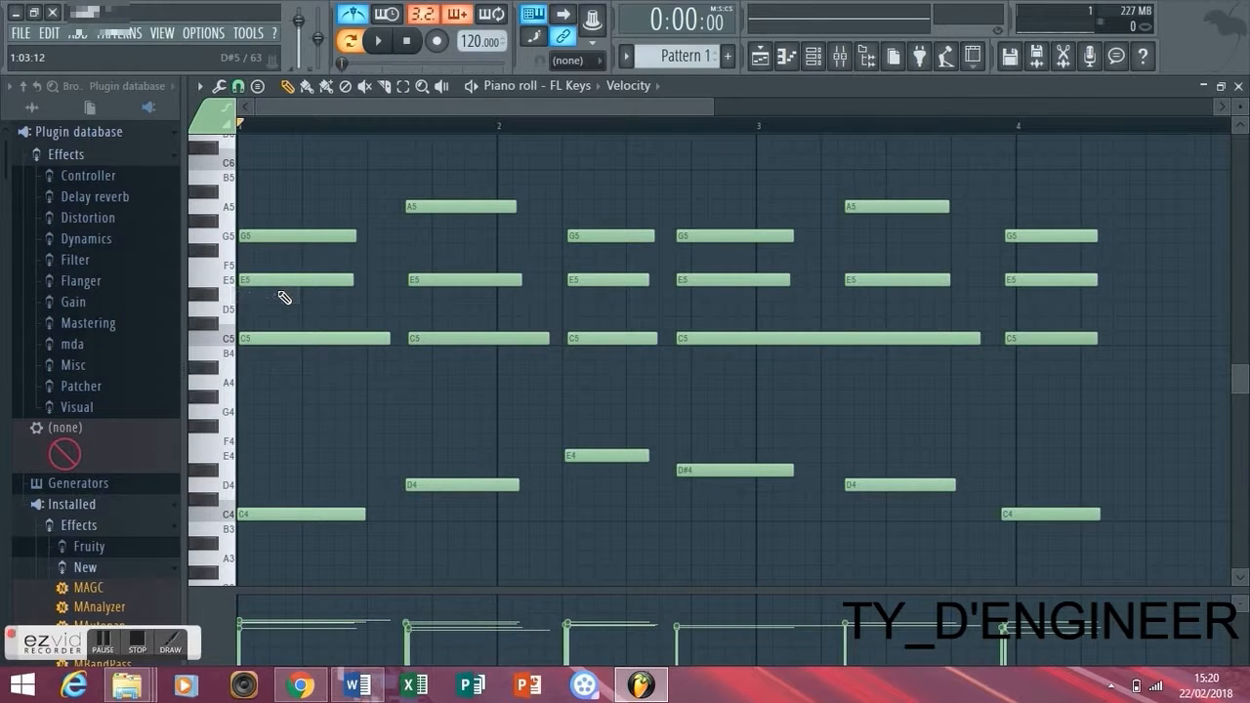
pyautogui.hotkey('ctrl', 'q')
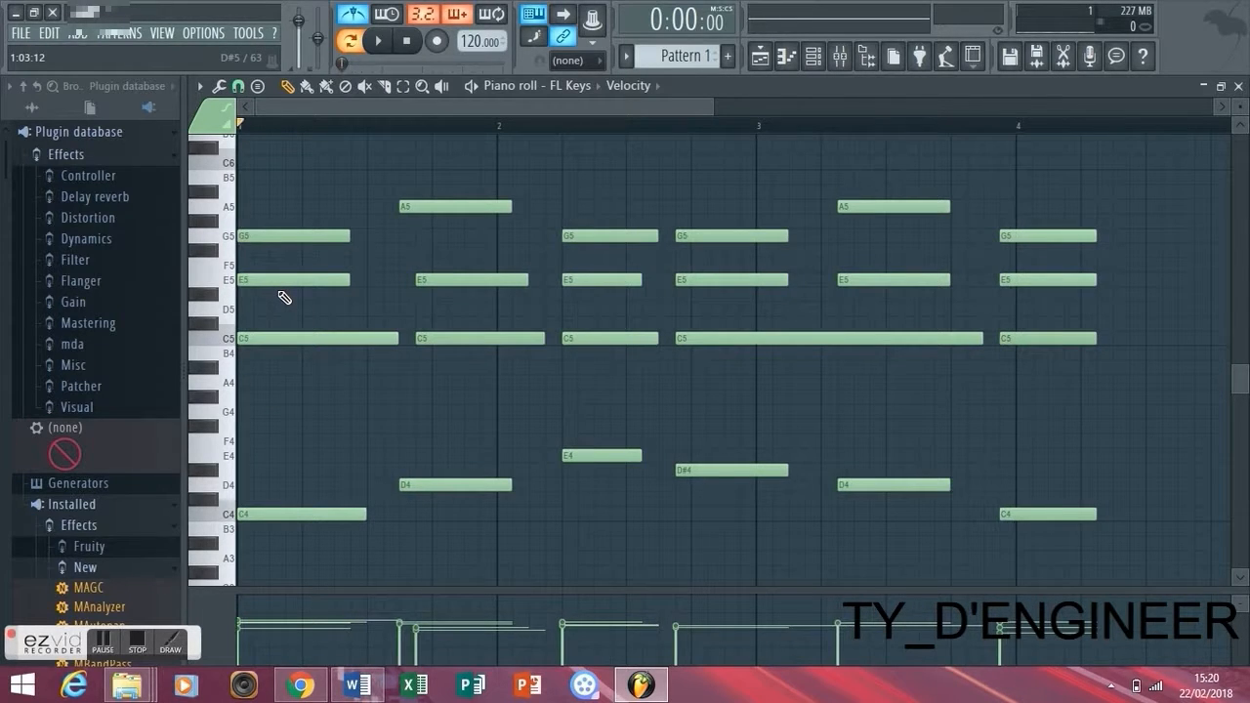
# - Move the second chord later within bar 1, align the starts of its E5 and C5 with the other notes, and play back
pyautogui.moveTo(435, 553); pyautogui.dragTo(459, 213)
pyautogui.moveTo(468, 371); pyautogui.dragTo(460, 281)
pyautogui.press('space')
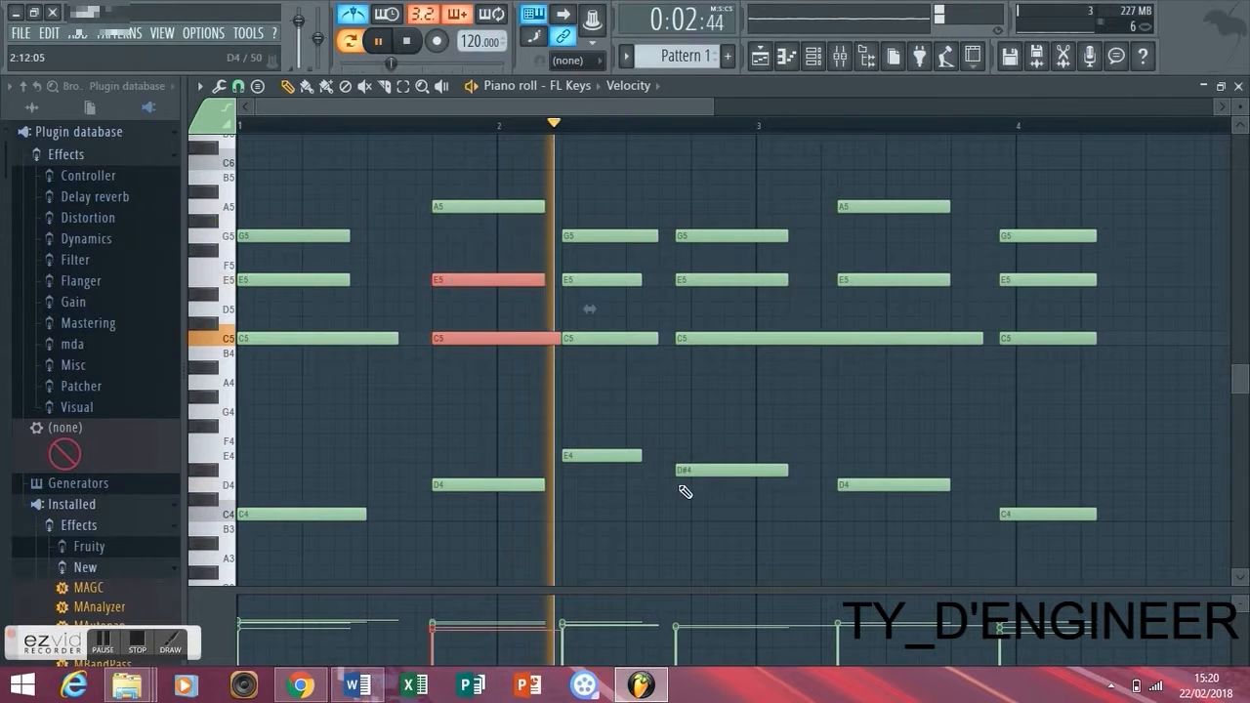
# - Move the third chord and all the chords after it one beat later, checking the timing by playback
pyautogui.moveTo(684, 489); pyautogui.dragTo(734, 310)
pyautogui.press('space')
pyautogui.press('space')
pyautogui.moveTo(1108, 550); pyautogui.dragTo(704, 236)
pyautogui.hotkey('ctrl', 'z')
# - Select the fourth chord with its D#4 bass note and move it to start exactly at bar 3
pyautogui.press('space')
pyautogui.moveTo(798, 450); pyautogui.dragTo(833, 610)
pyautogui.press('space')
pyautogui.press('space')
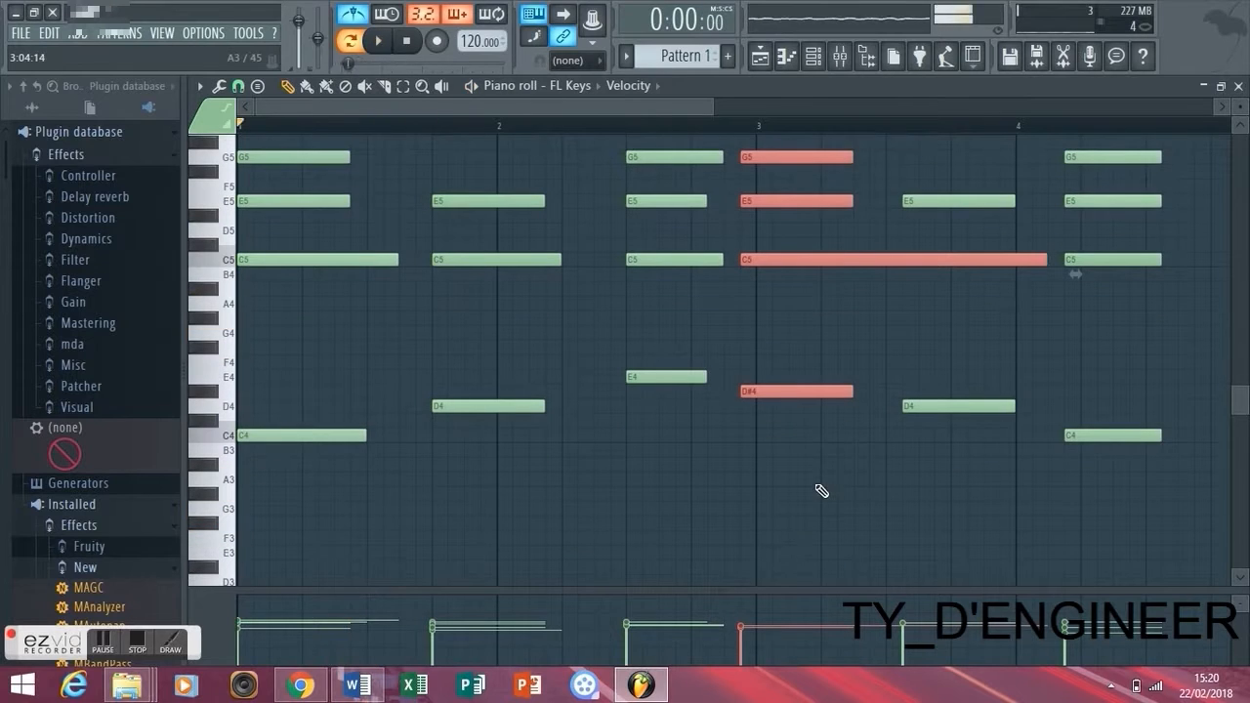
pyautogui.moveTo(795, 393); pyautogui.dragTo(811, 394)
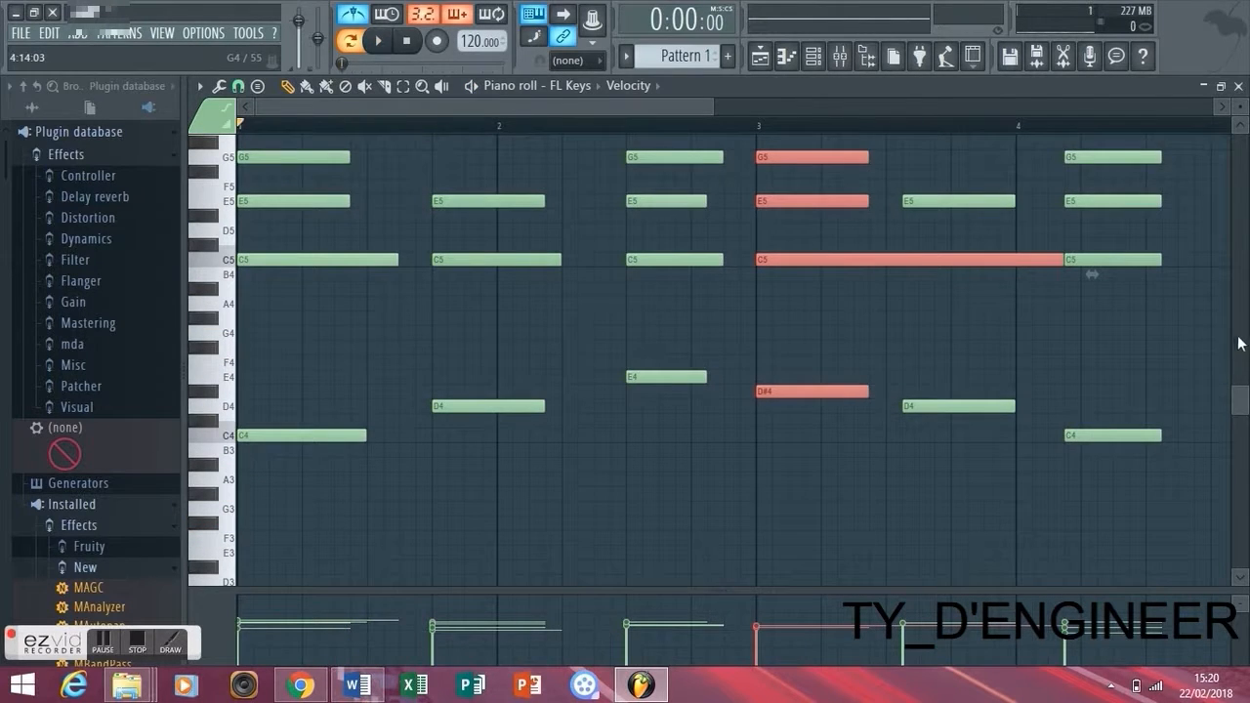
# - Slice the long C5 note in bar 3 in two, just after the end of the fourth chord
pyautogui.moveTo(1245, 402); pyautogui.dragTo(1244, 367)
pyautogui.press('space')
pyautogui.moveTo(1023, 372); pyautogui.dragTo(1028, 399)
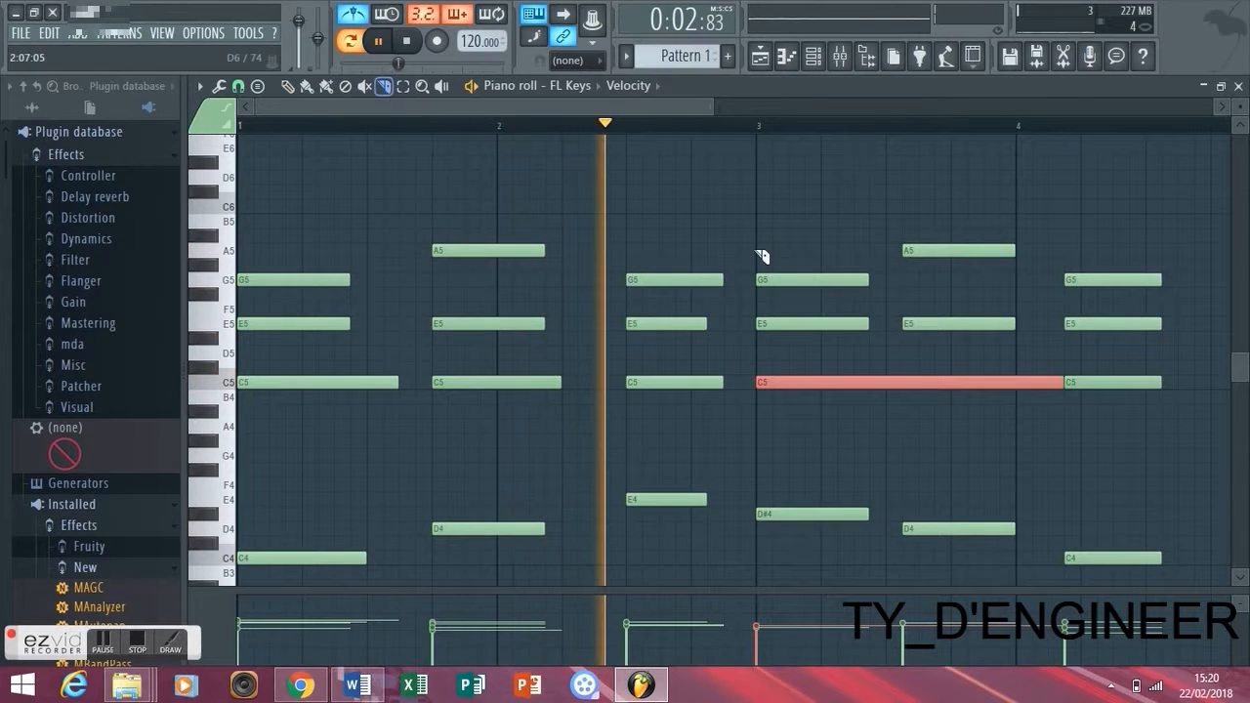
pyautogui.moveTo(886, 359); pyautogui.dragTo(891, 413)
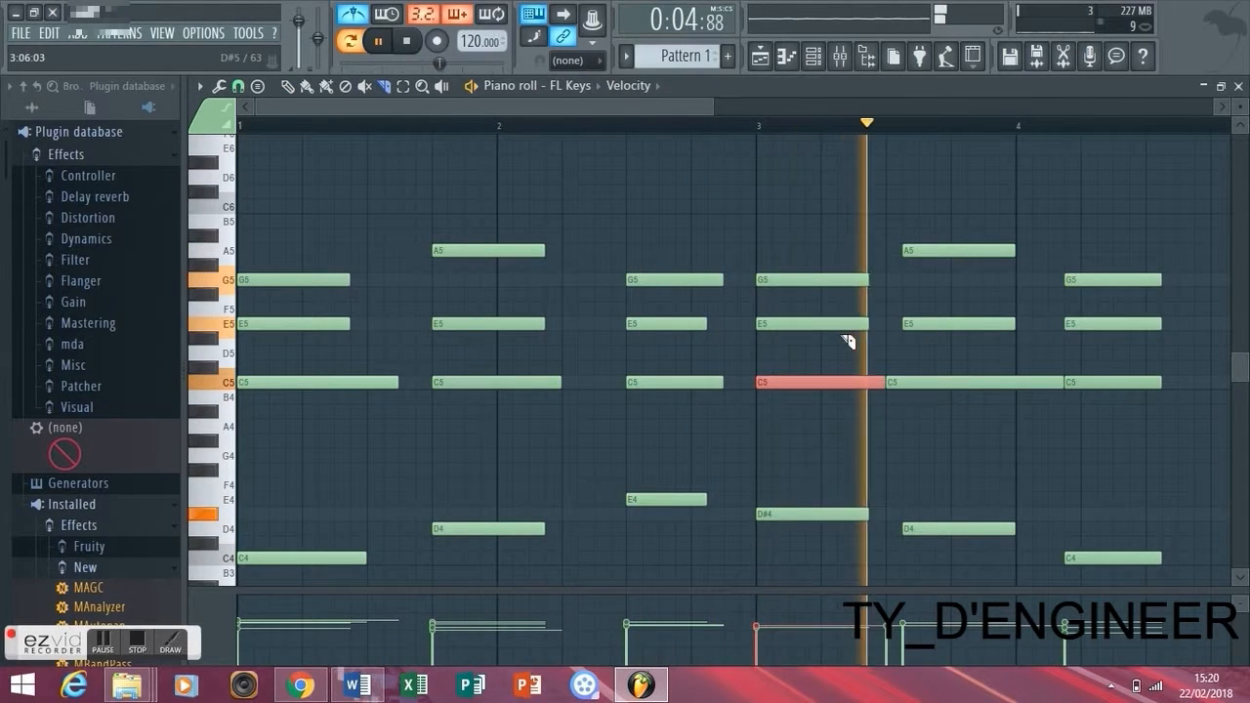
pyautogui.press('space')
pyautogui.press('space')
pyautogui.moveTo(977, 532); pyautogui.dragTo(1003, 256)
pyautogui.hotkey('ctrl', 'z')
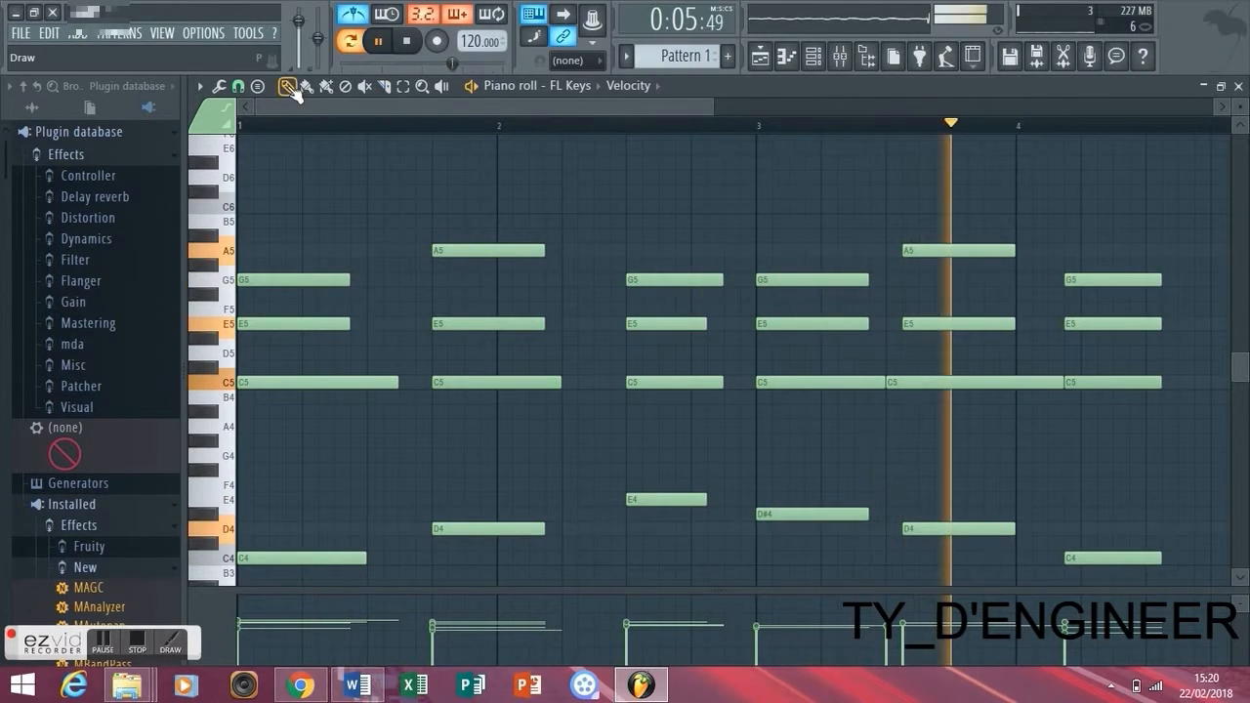
pyautogui.press('space')
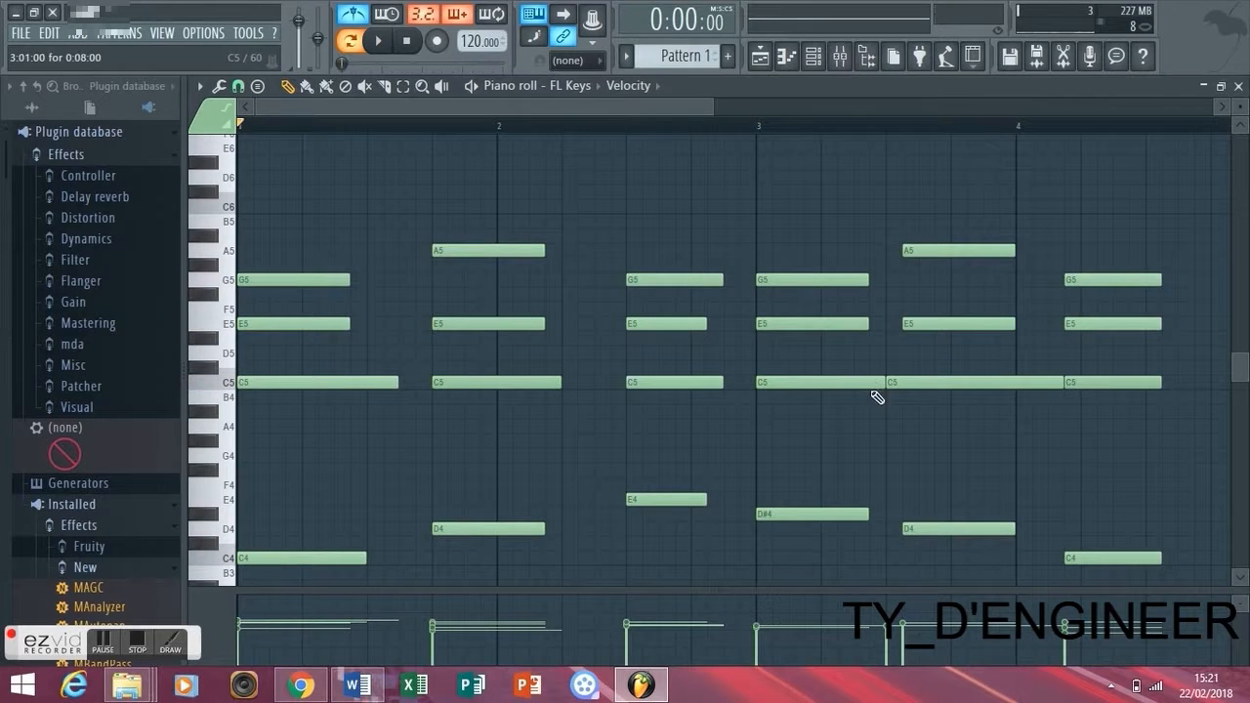
# - Shift the last two chords later, with the final one at 4:05, shorten the fifth chord's C5 to match its other notes, and play back
pyautogui.moveTo(1105, 564); pyautogui.dragTo(1128, 278)
pyautogui.moveTo(936, 543); pyautogui.dragTo(993, 257)
pyautogui.click(987, 381)
pyautogui.moveTo(987, 381); pyautogui.dragTo(1004, 381)
pyautogui.moveTo(1127, 381); pyautogui.dragTo(1064, 380)
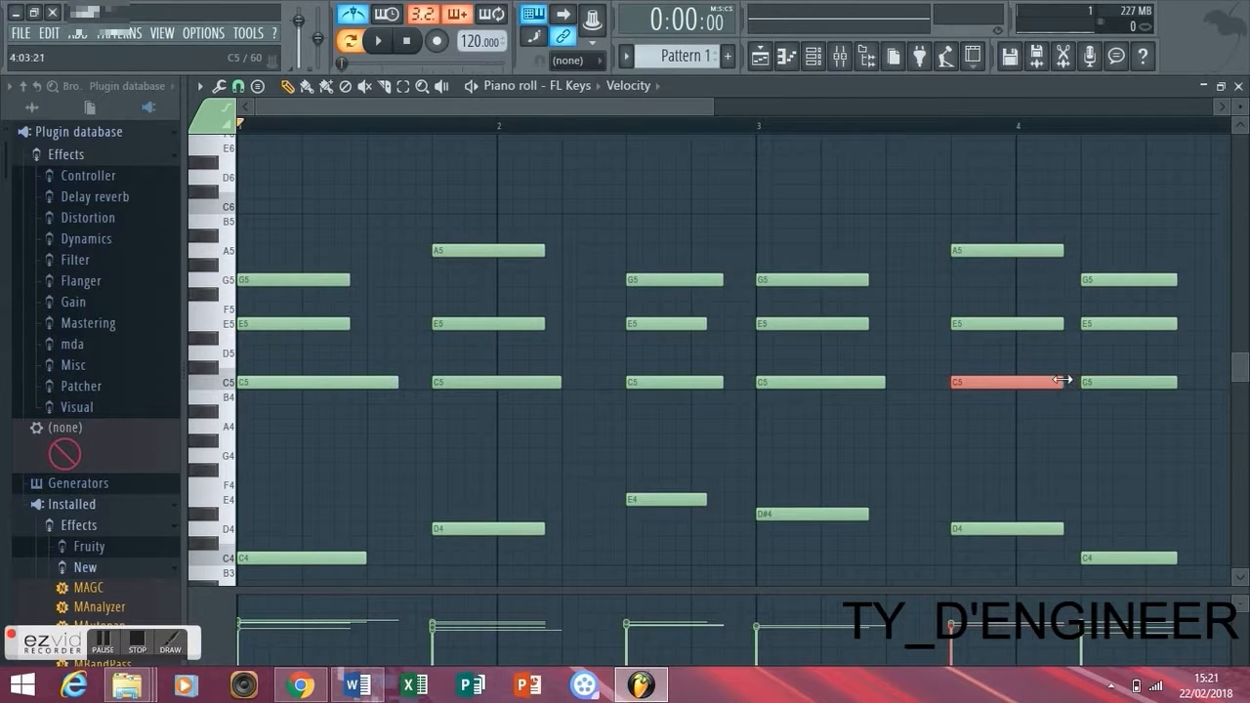
pyautogui.press('space')
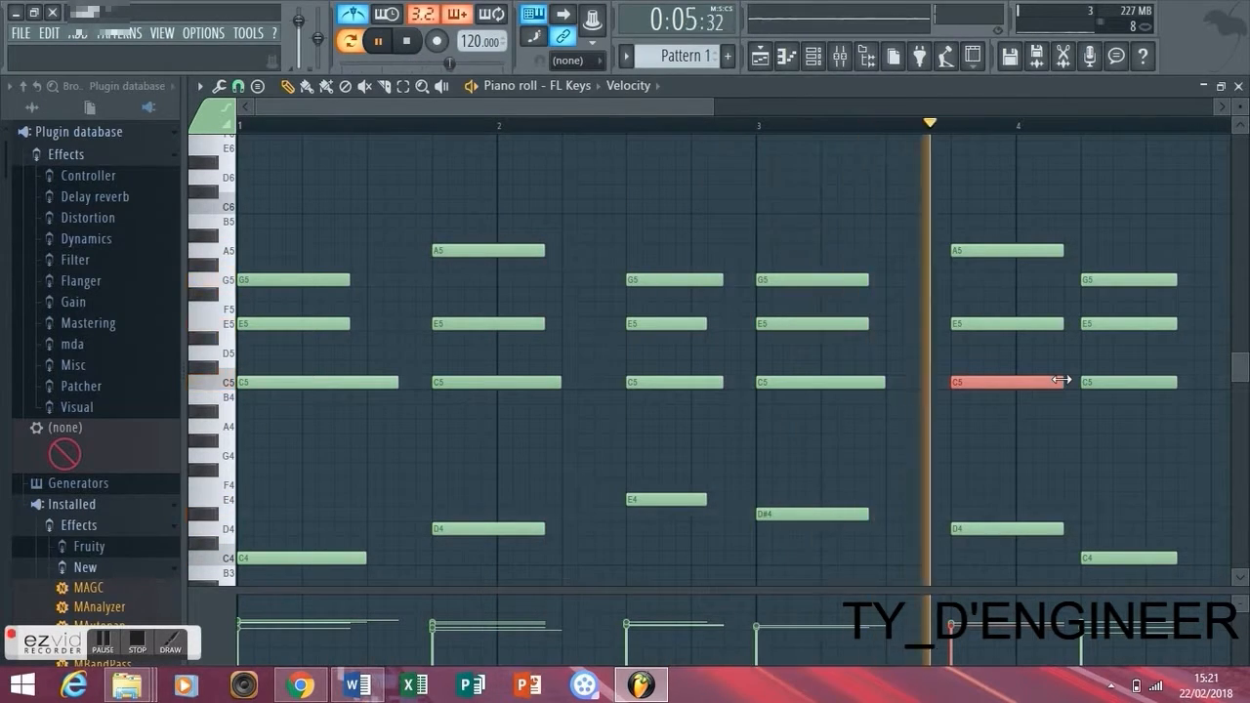
pyautogui.press('space')
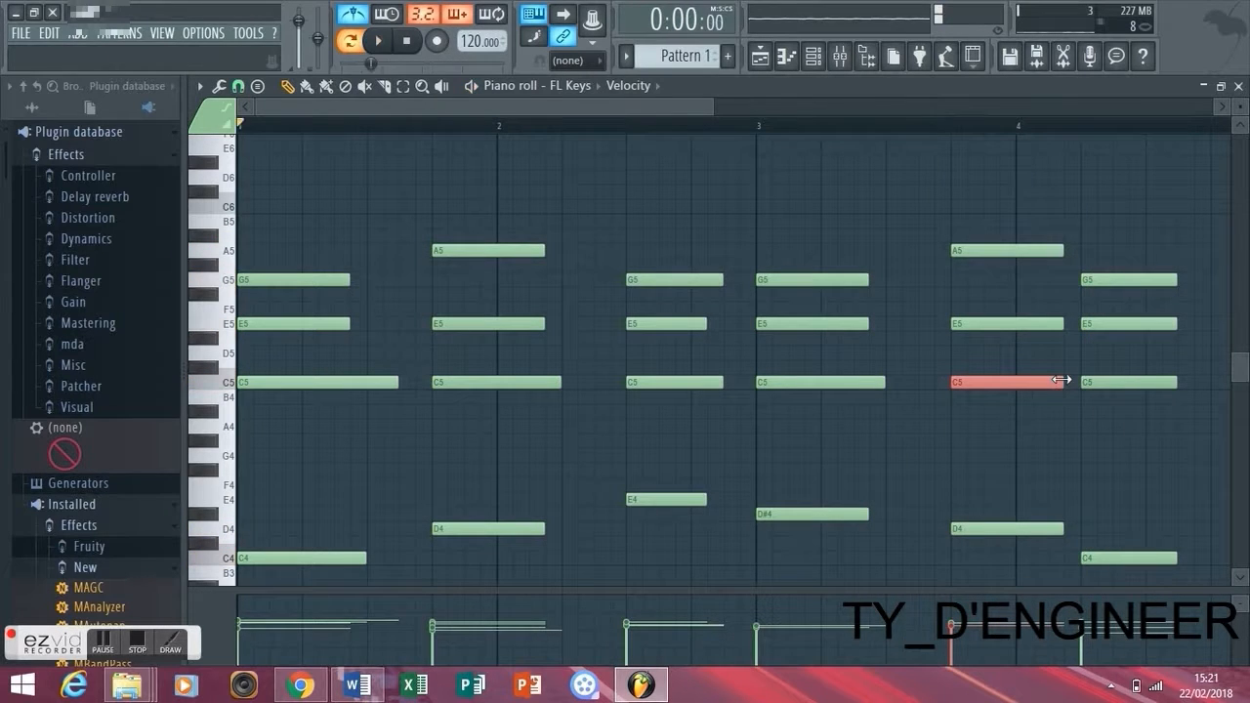
# - Move the final chord with its C4 bass note to 4:09 and play the progression with the metronome
pyautogui.moveTo(715, 106); pyautogui.dragTo(887, 105)
pyautogui.press('space')
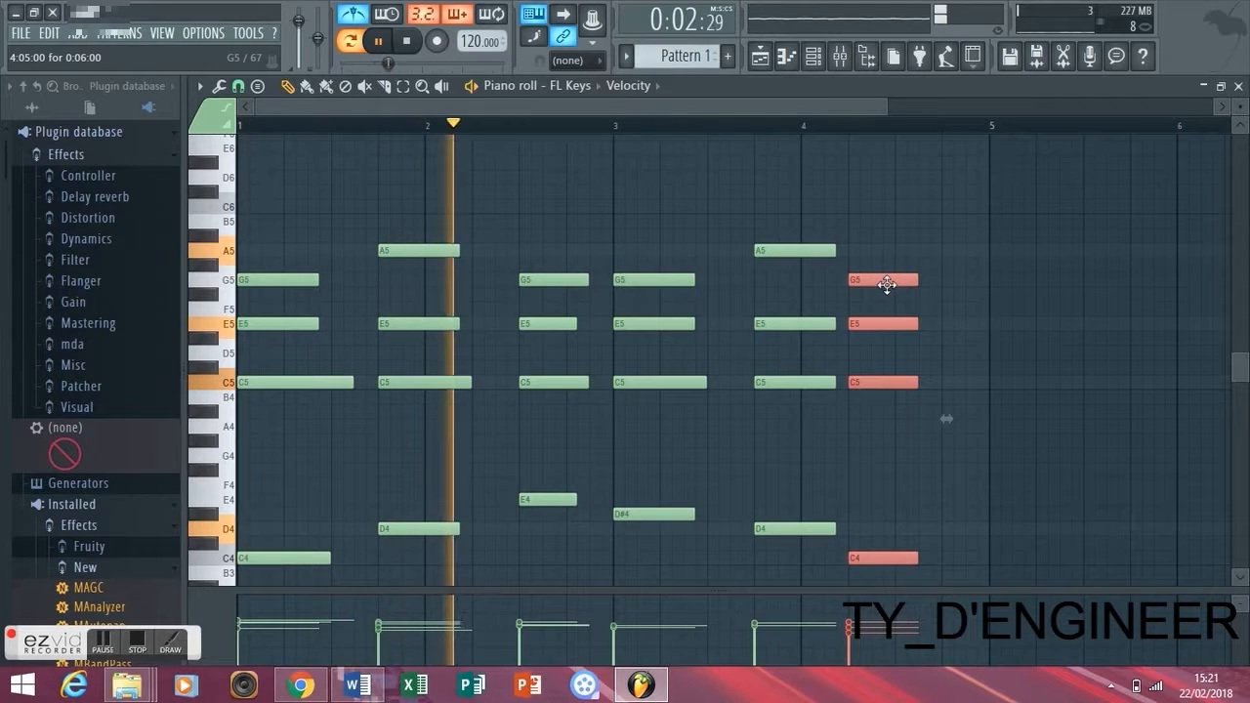
pyautogui.moveTo(884, 283); pyautogui.dragTo(933, 285)
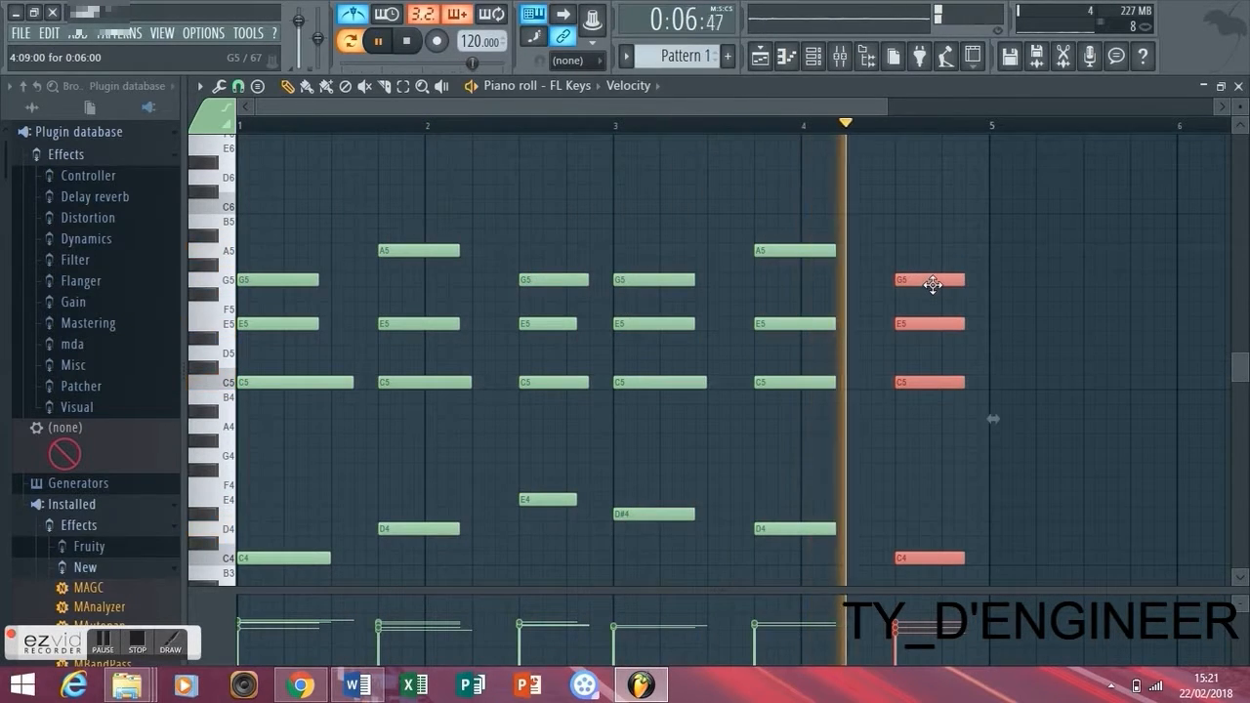
pyautogui.press('space')
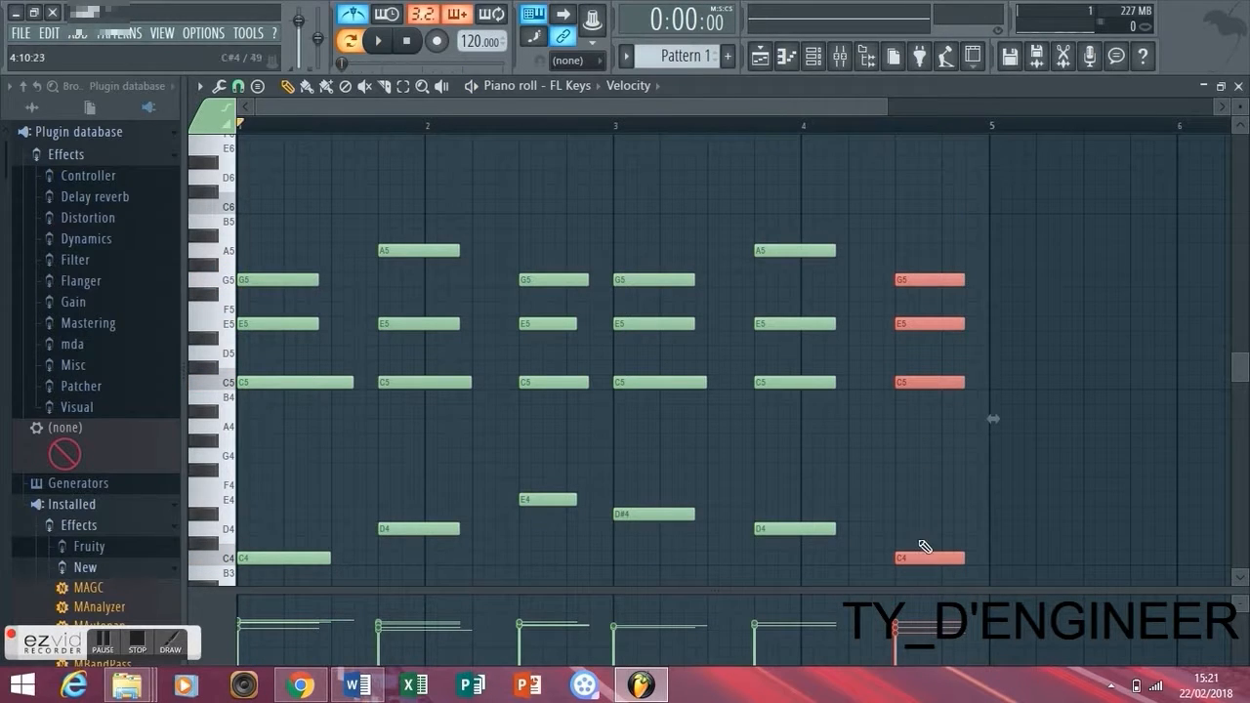
pyautogui.click(928, 401)
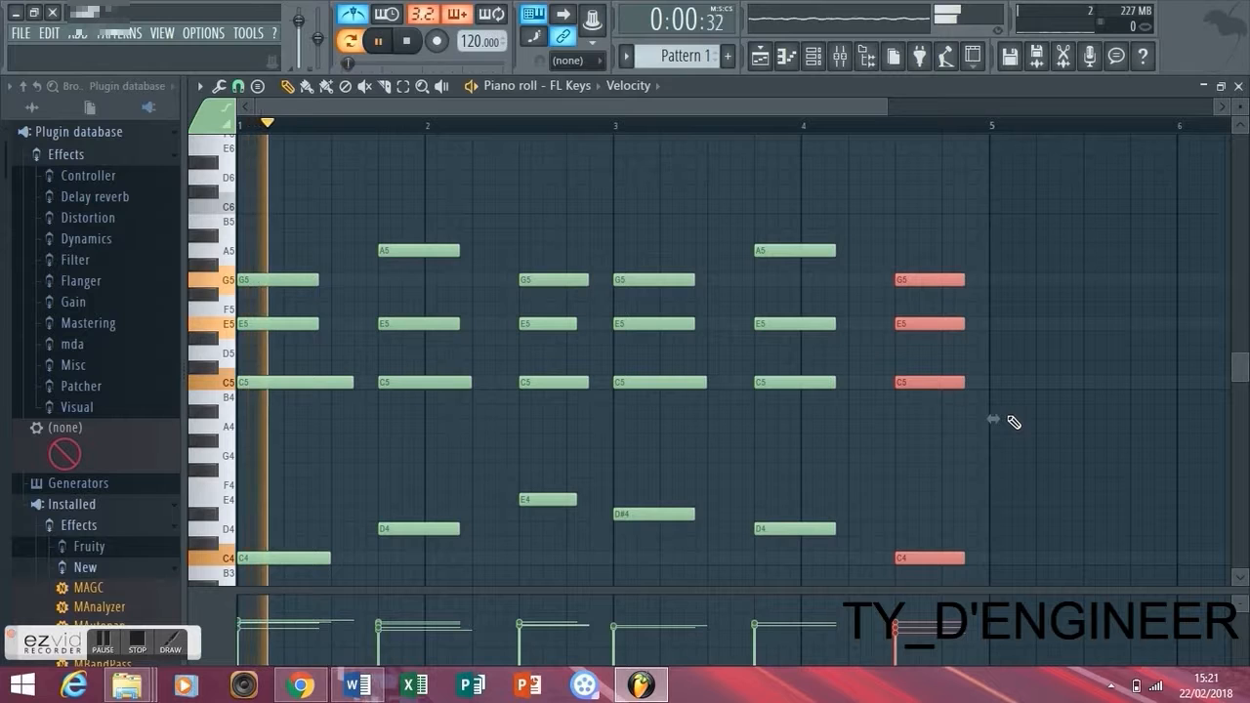
pyautogui.press('space')
# - Bring up the channel rack and open the mixer
pyautogui.moveTo(882, 110); pyautogui.dragTo(811, 109)
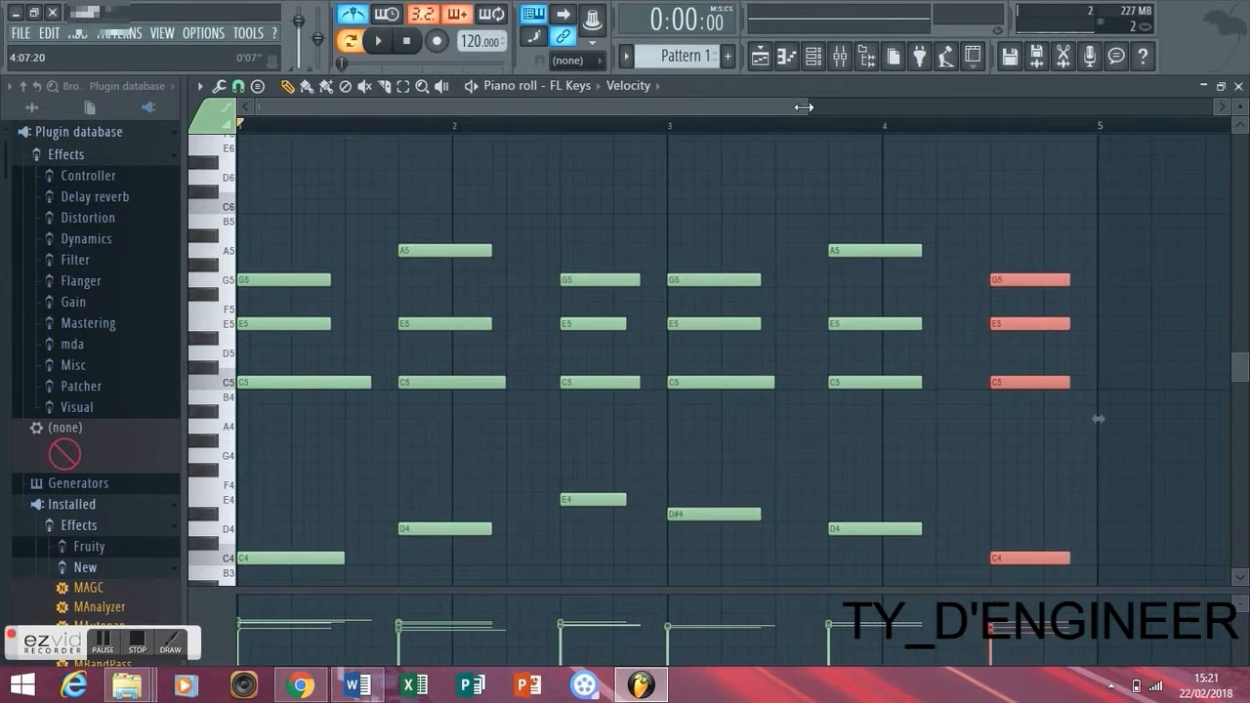
pyautogui.click(827, 59)
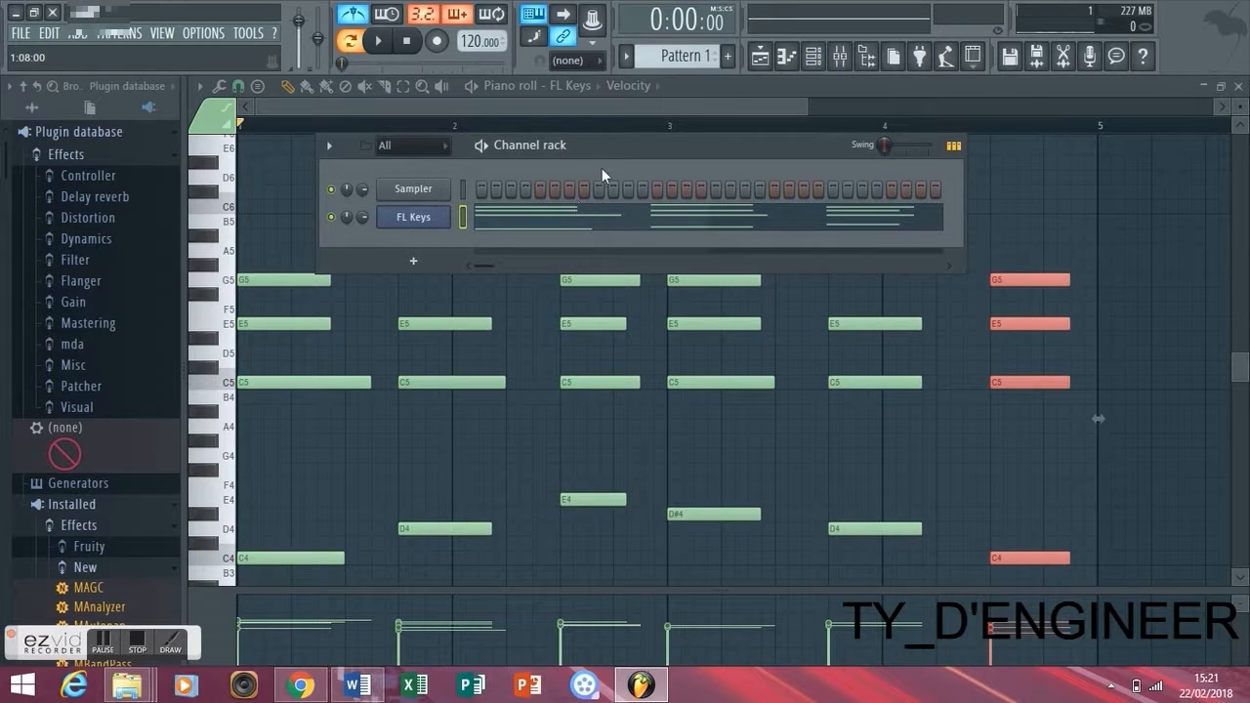
pyautogui.click(839, 67)
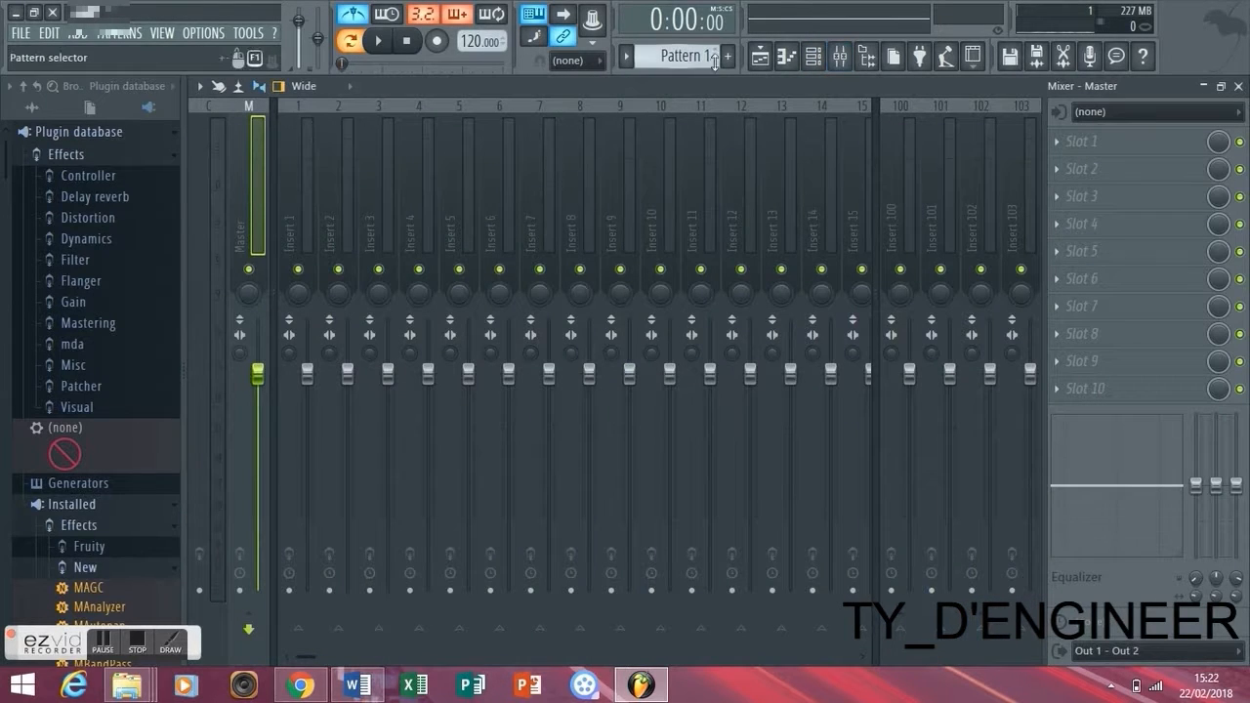
# - Route the FL Keys channel to mixer insert track 1 and close the instrument window
pyautogui.click(813, 55)
pyautogui.click(420, 217)
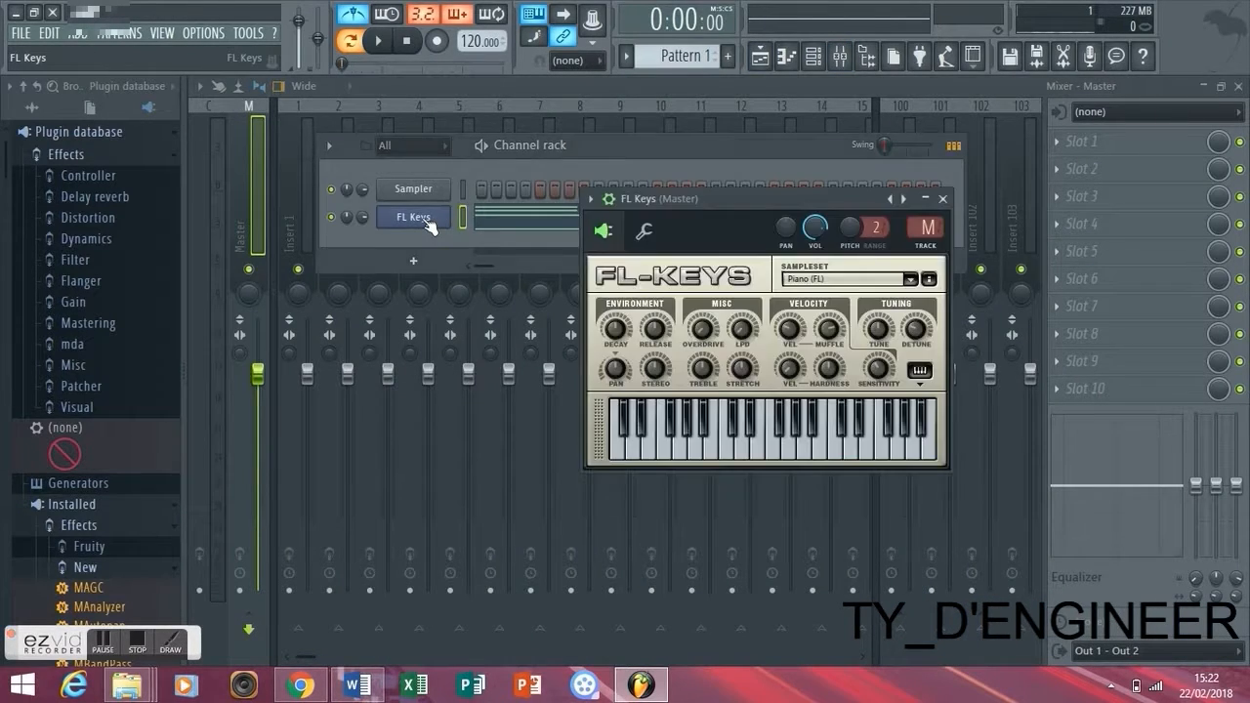
pyautogui.moveTo(926, 229); pyautogui.dragTo(928, 221)
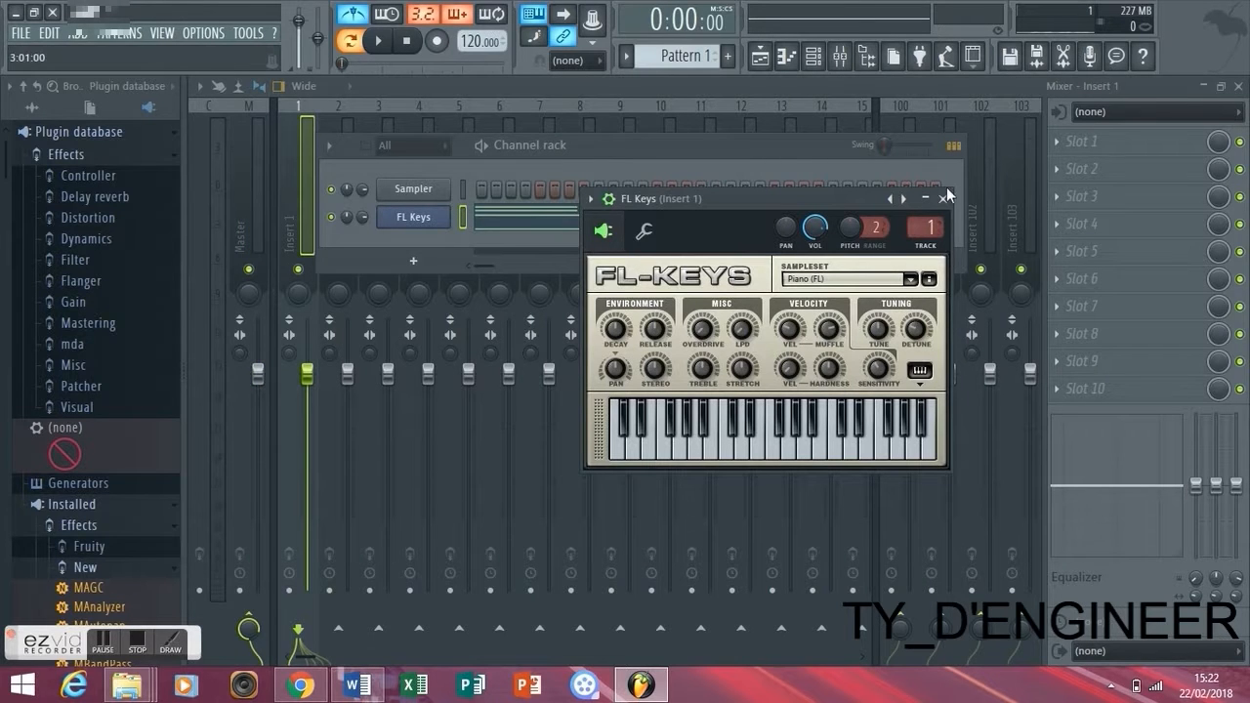
pyautogui.click(944, 198)
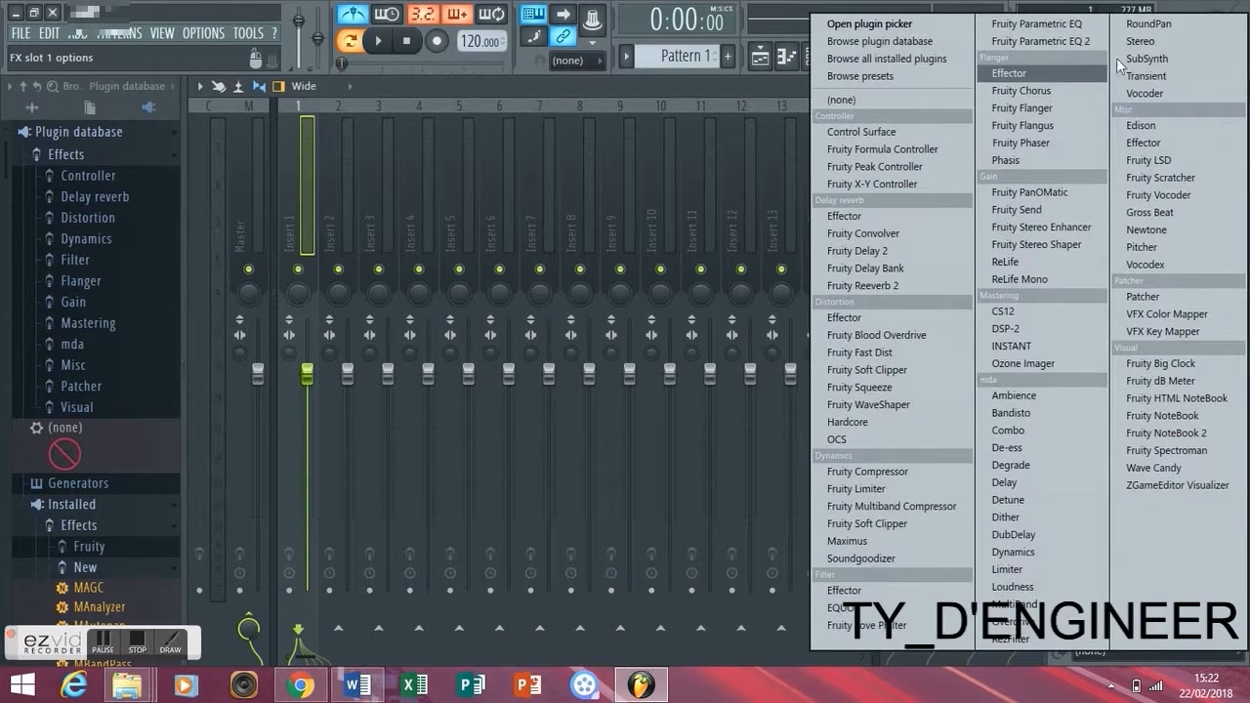
# - Load Fruity Parametric EQ 2 in slot 1 of Insert 1, start playback and turn off the metronome
pyautogui.click(1074, 145)
pyautogui.click(1075, 45)
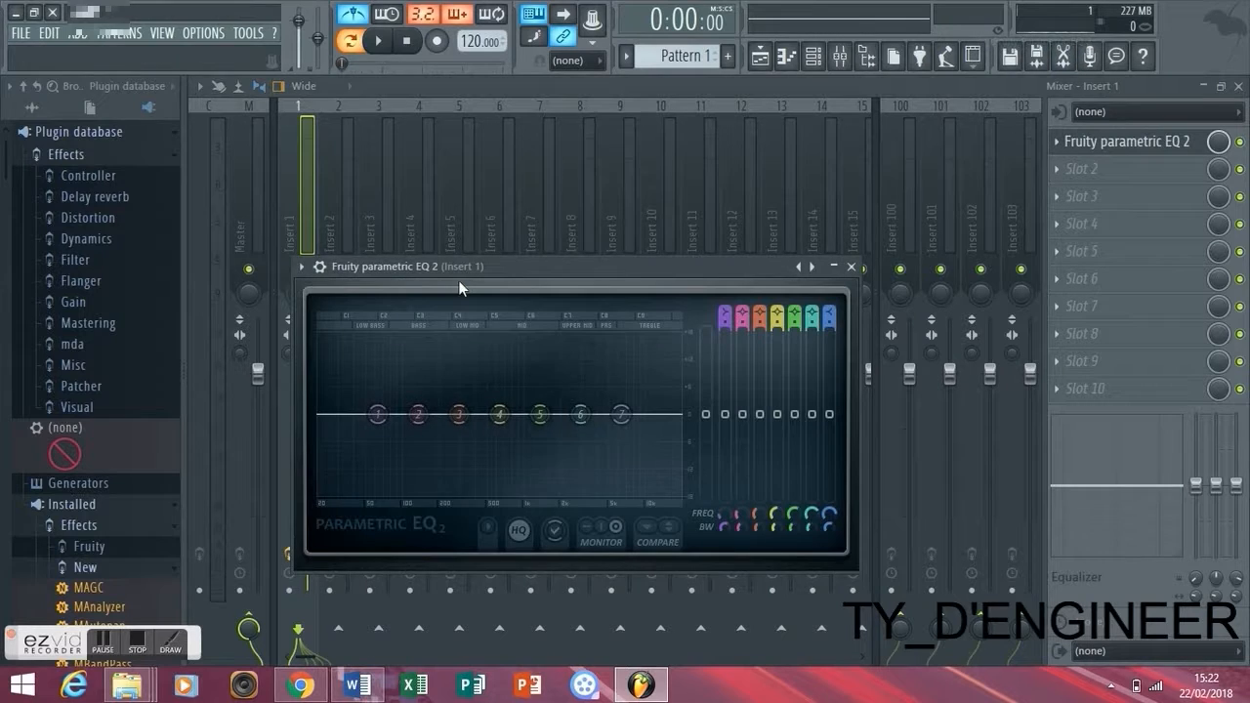
pyautogui.press('space')
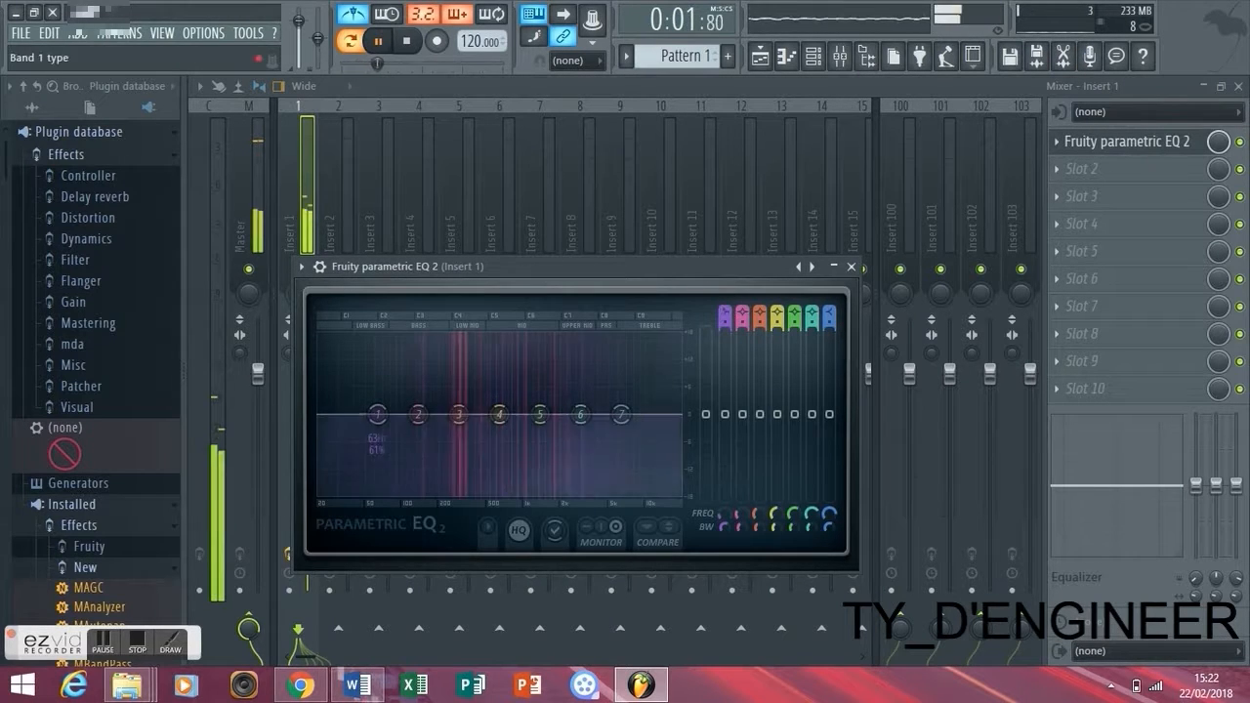
pyautogui.click(360, 18)
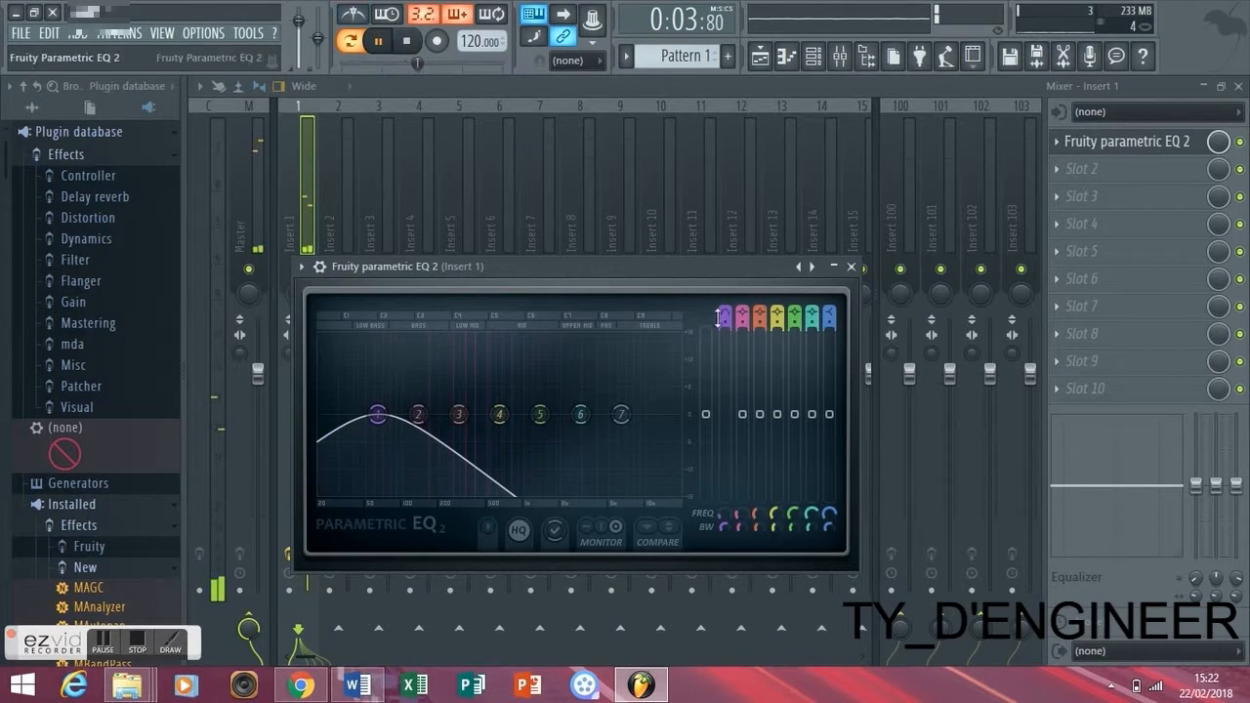
# - Make EQ band 1 a high-pass filter and band 7 a low-pass filter at about 2131 Hz
pyautogui.moveTo(725, 314)
pyautogui.mouseDown()
pyautogui.moveTo(725, 337)
pyautogui.moveTo(725, 316)
pyautogui.mouseUp()
pyautogui.moveTo(831, 308); pyautogui.dragTo(832, 330)
pyautogui.moveTo(621, 415); pyautogui.dragTo(564, 414)
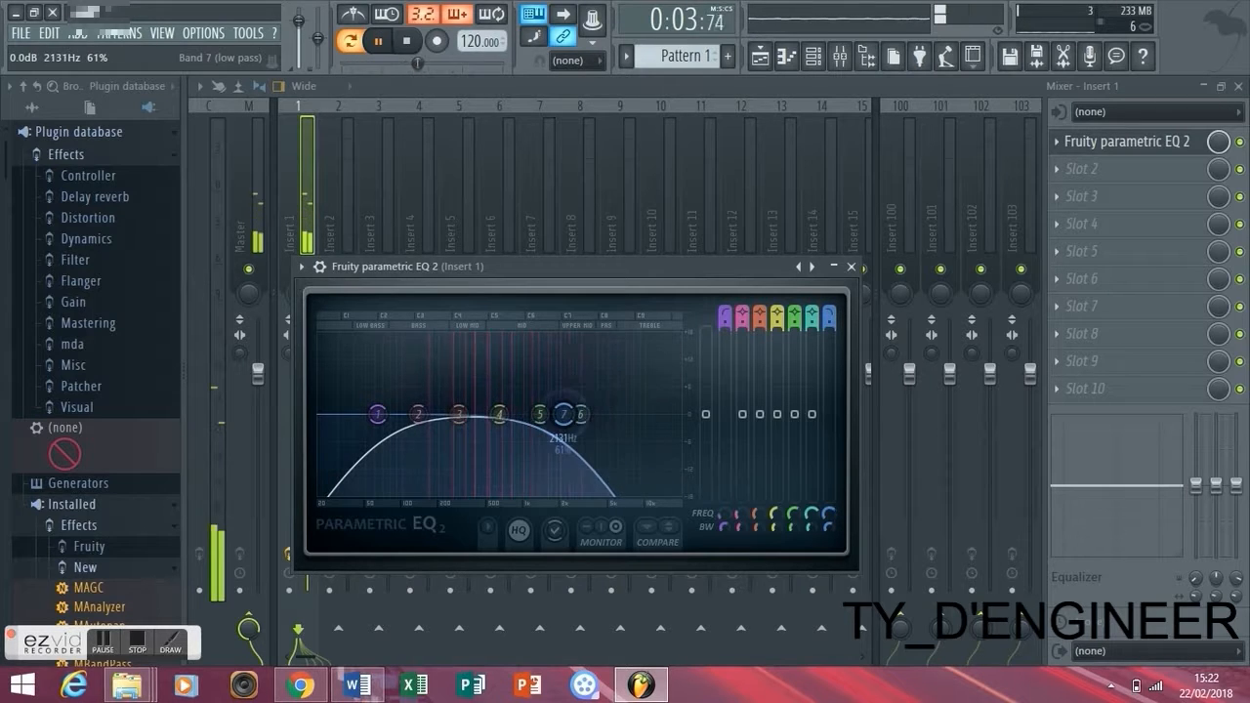
# - Boost EQ band 2 close to band 1 and band 5 close to band 7, and fine-tune the low-pass band's bandwidth and frequency
pyautogui.moveTo(418, 415); pyautogui.dragTo(383, 387)
pyautogui.moveTo(542, 414); pyautogui.dragTo(548, 394)
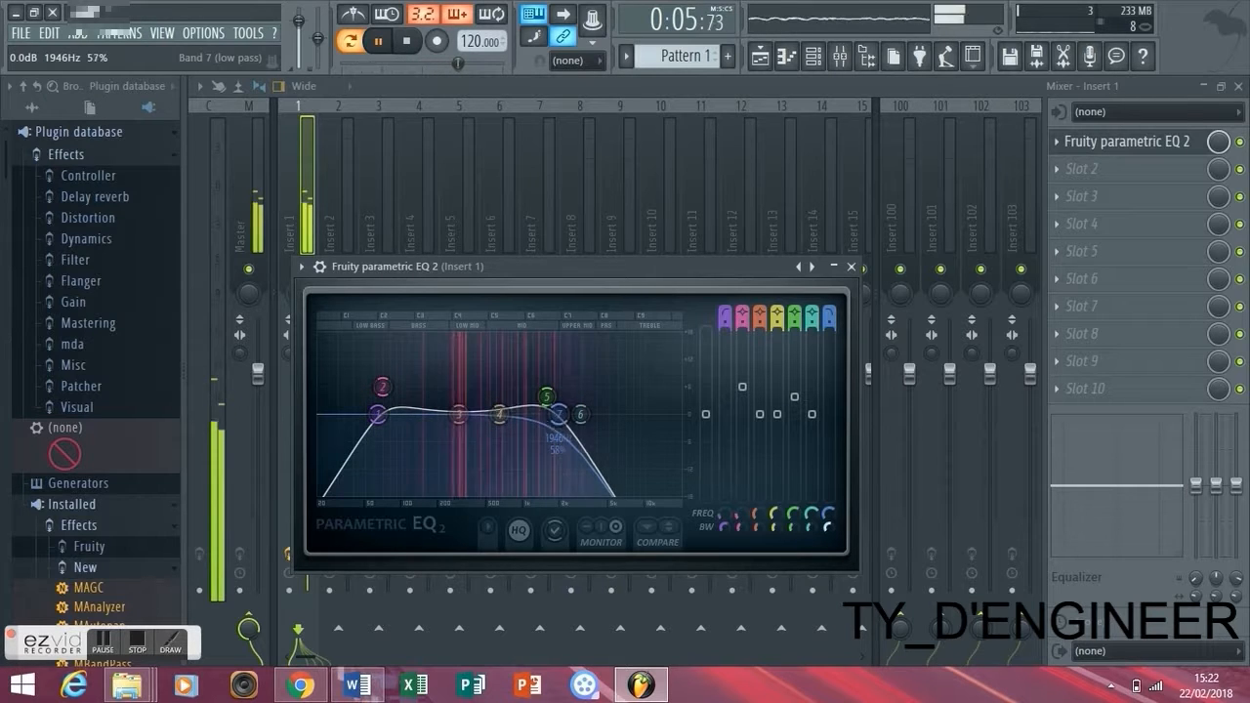
pyautogui.moveTo(833, 518); pyautogui.dragTo(834, 548)
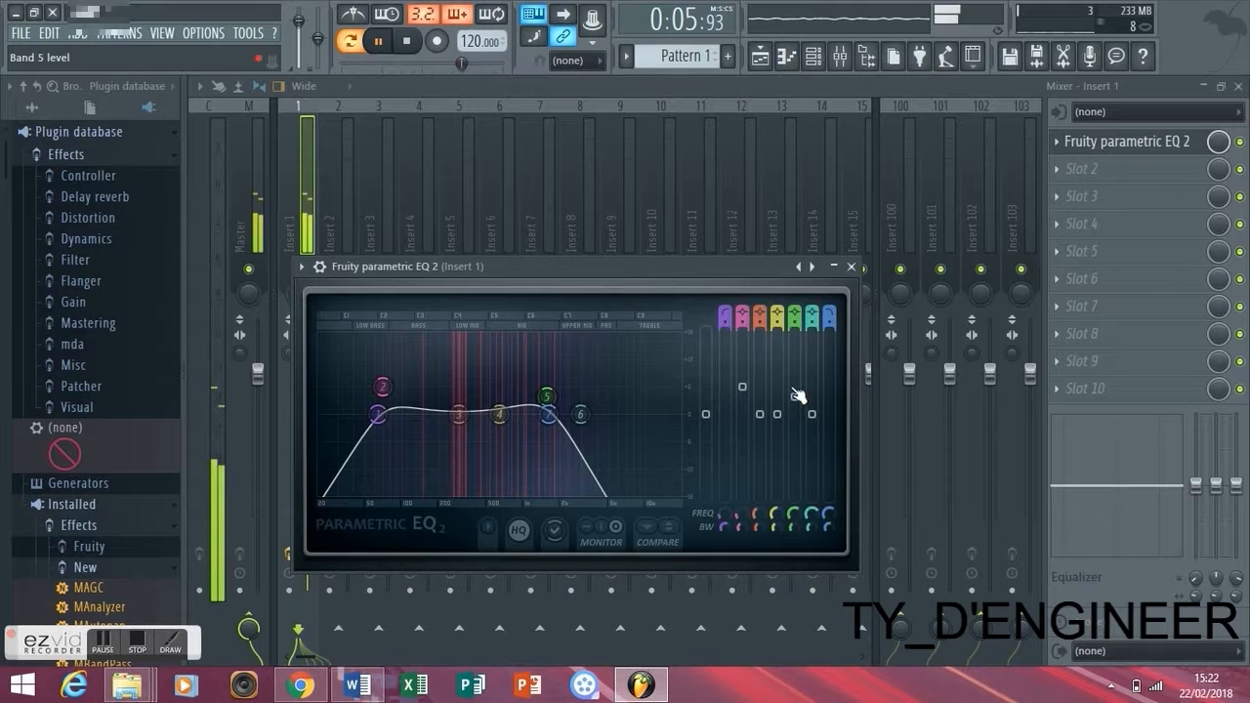
pyautogui.moveTo(549, 415); pyautogui.dragTo(553, 414)
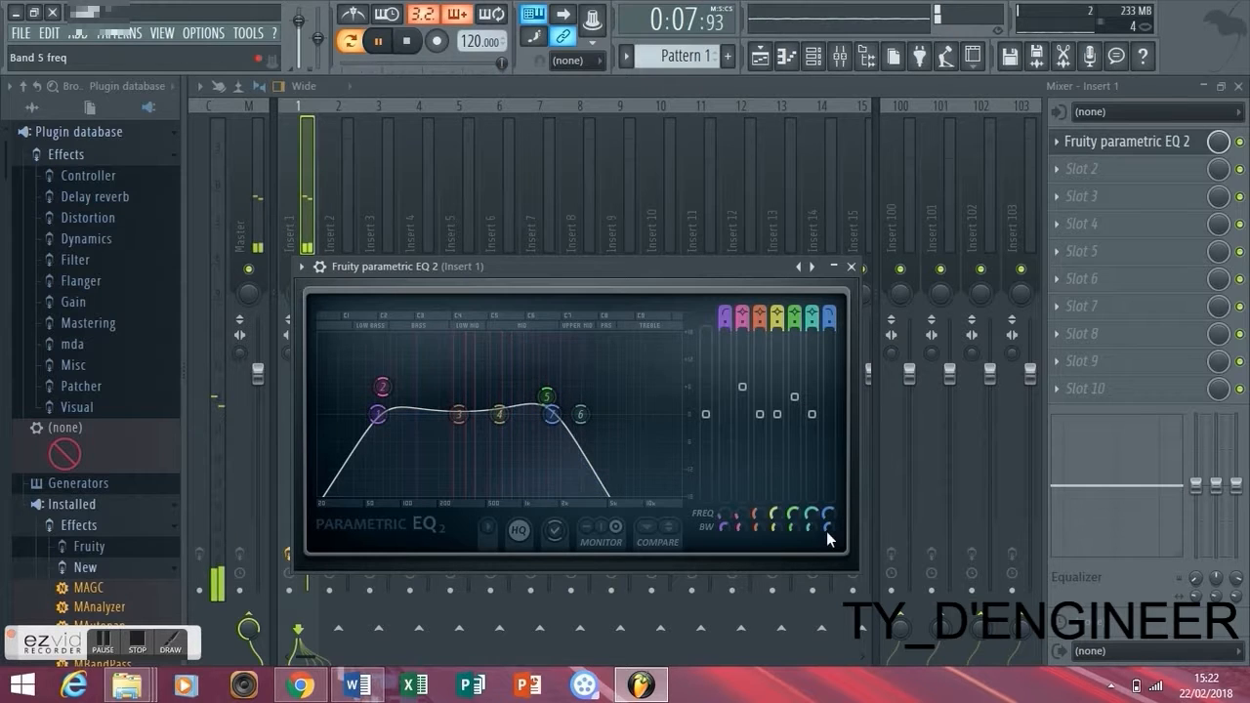
# - Readjust the low-pass band's bandwidth, raise the high-pass band's frequency slightly, then close the EQ and stop playback
pyautogui.moveTo(828, 527); pyautogui.dragTo(829, 515)
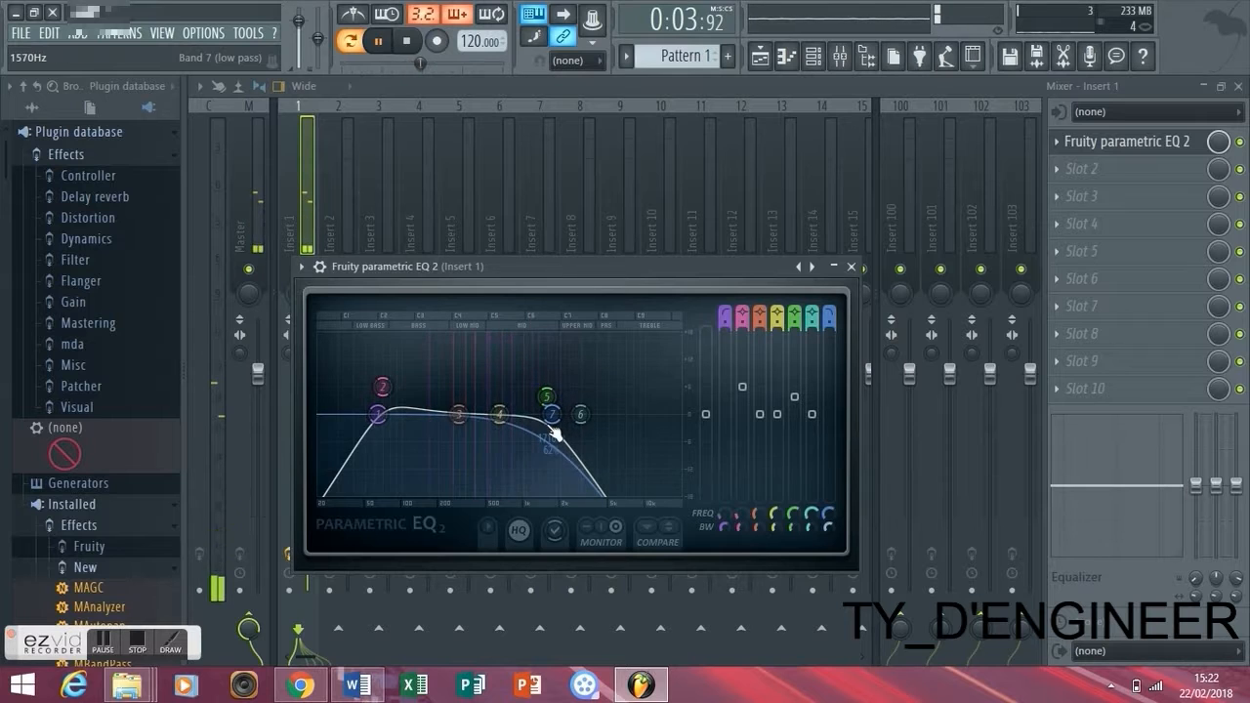
pyautogui.moveTo(379, 414); pyautogui.dragTo(387, 414)
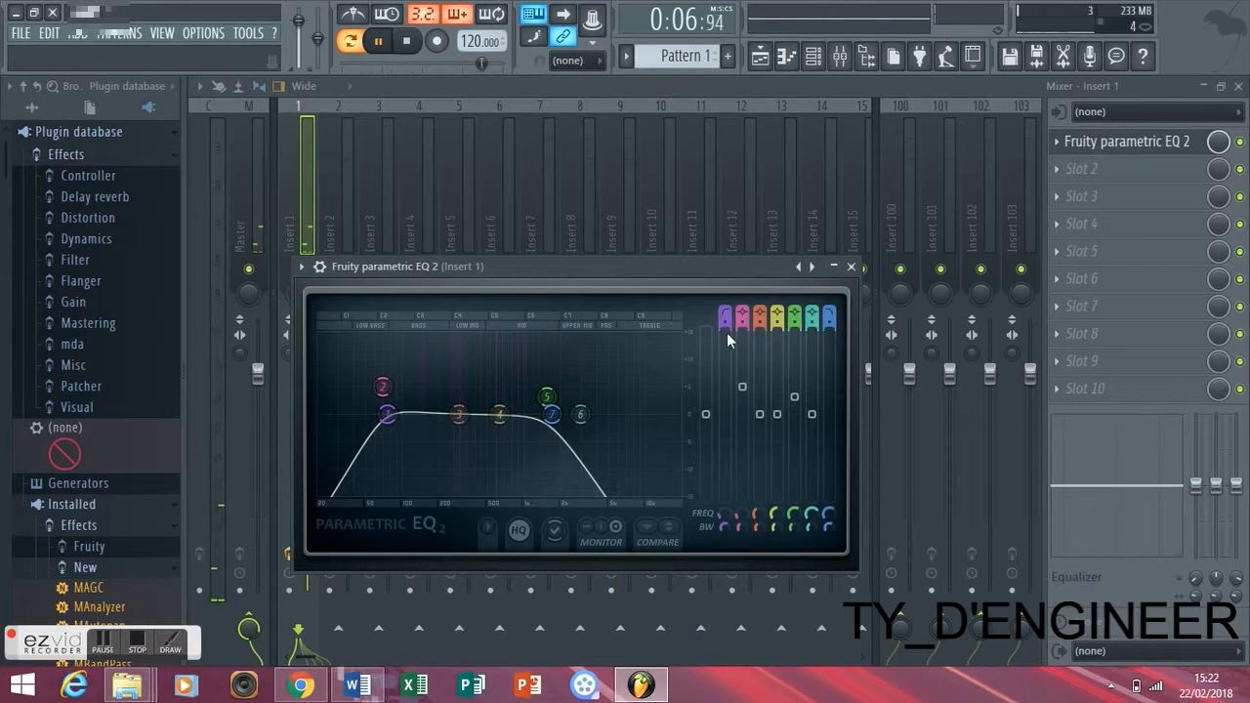
pyautogui.click(852, 265)
pyautogui.press('space')
# - Load Fruity Reeverb 2 in slot 2 of Insert 1 and play the progression
pyautogui.click(1130, 185)
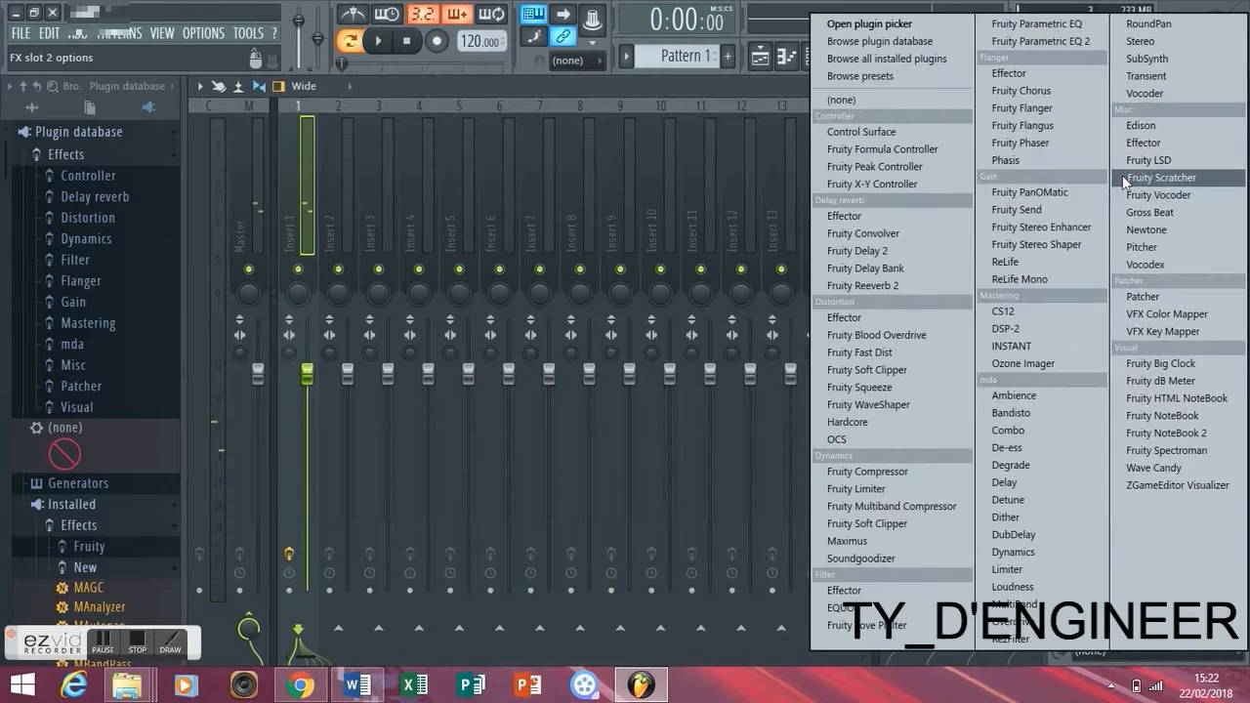
pyautogui.click(933, 289)
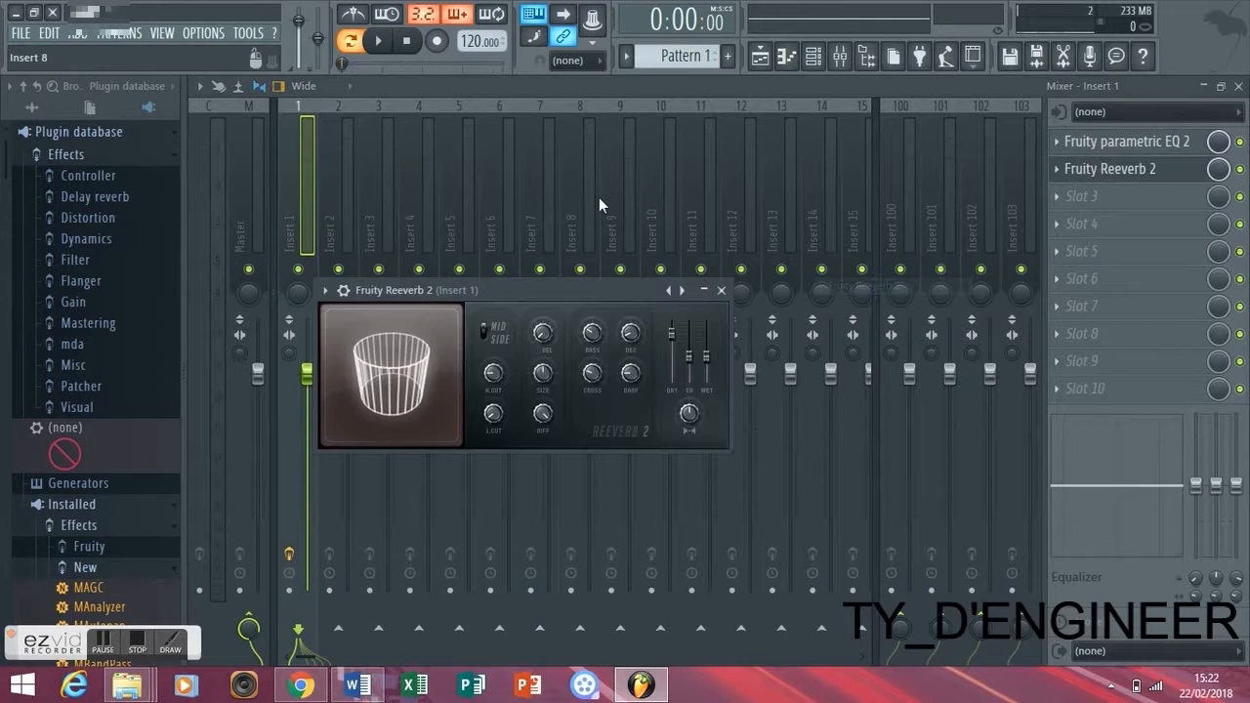
pyautogui.press('space')
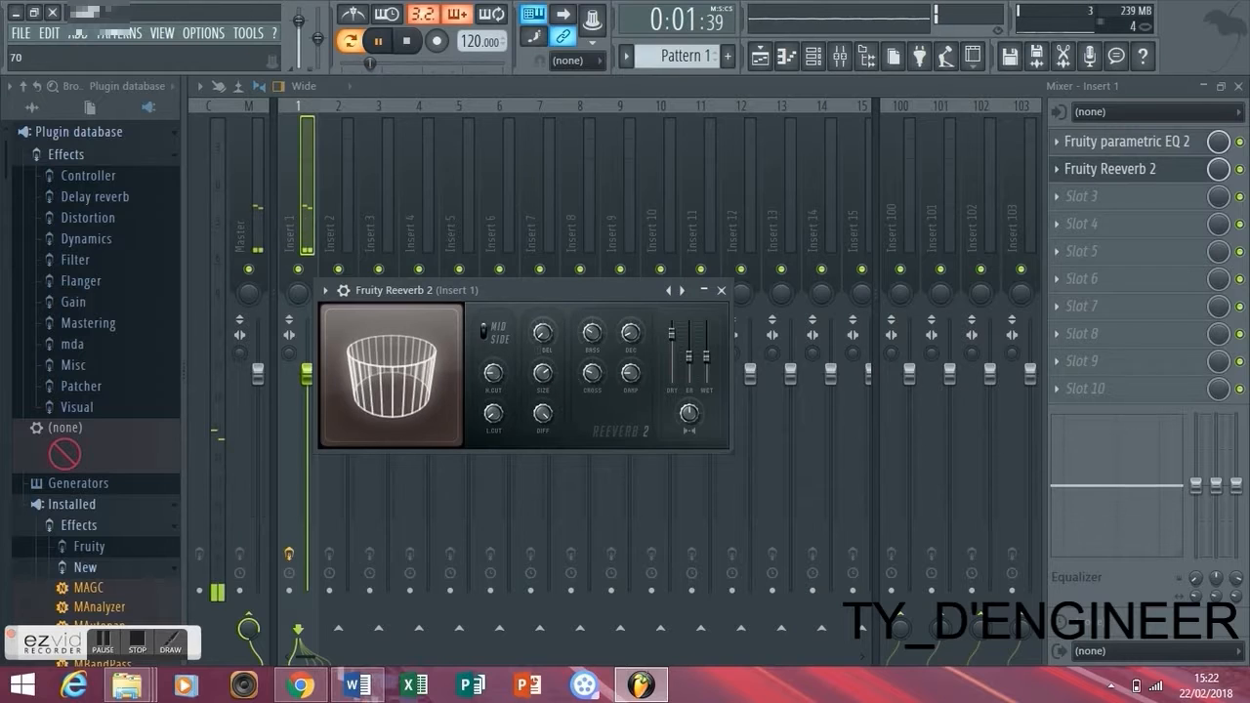
# - Raise the reverb's wet level, set its stereo separation to -38% and early reflections to 83%, then close it and stop playback
pyautogui.moveTo(708, 360); pyautogui.dragTo(707, 348)
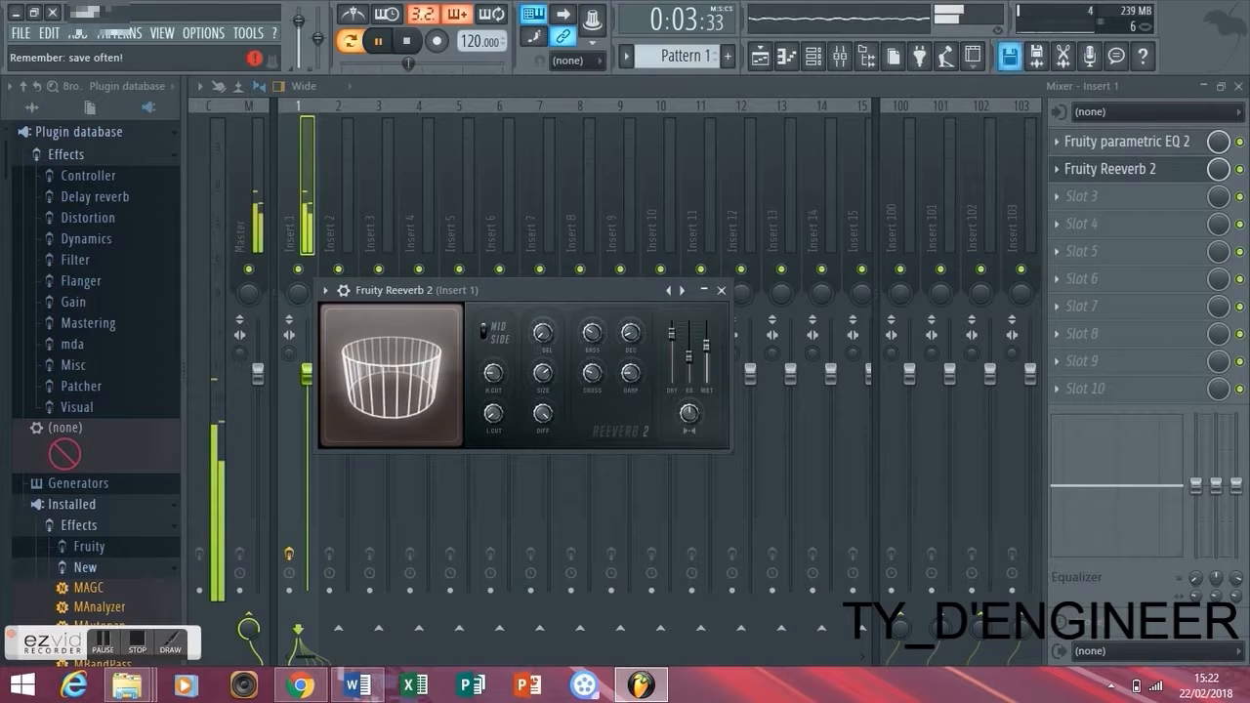
pyautogui.moveTo(689, 413); pyautogui.dragTo(689, 389)
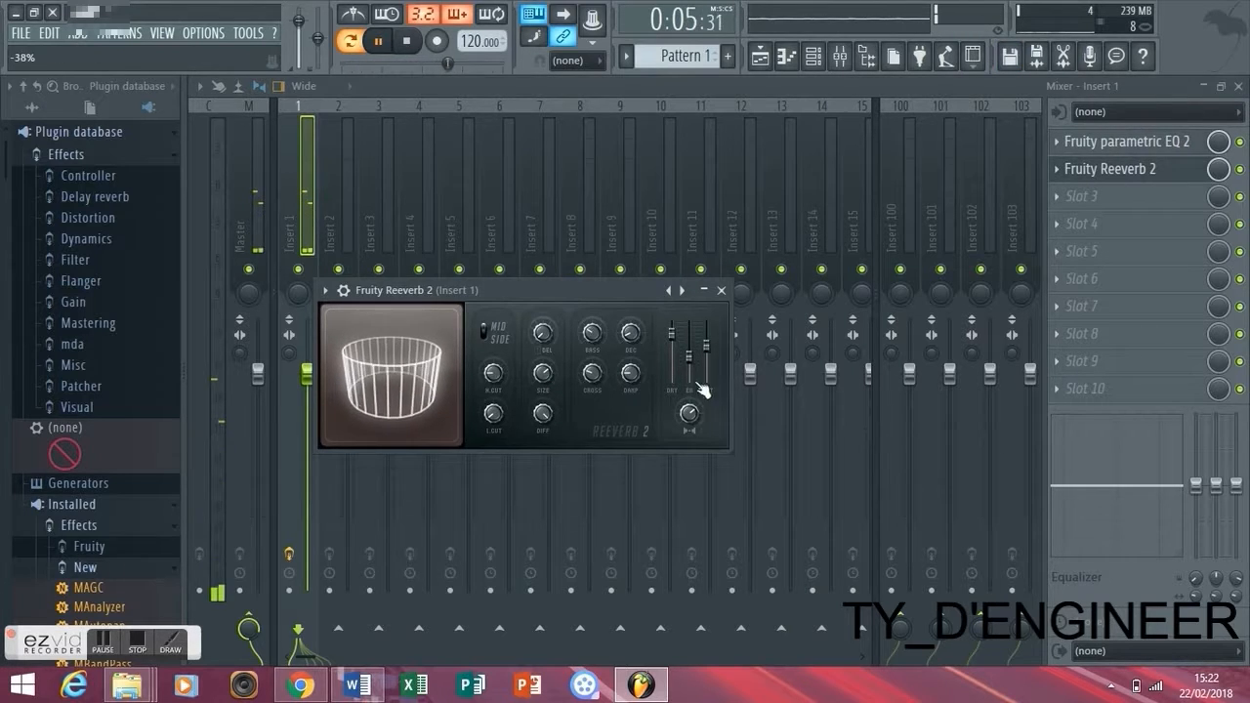
pyautogui.moveTo(706, 347); pyautogui.dragTo(697, 350)
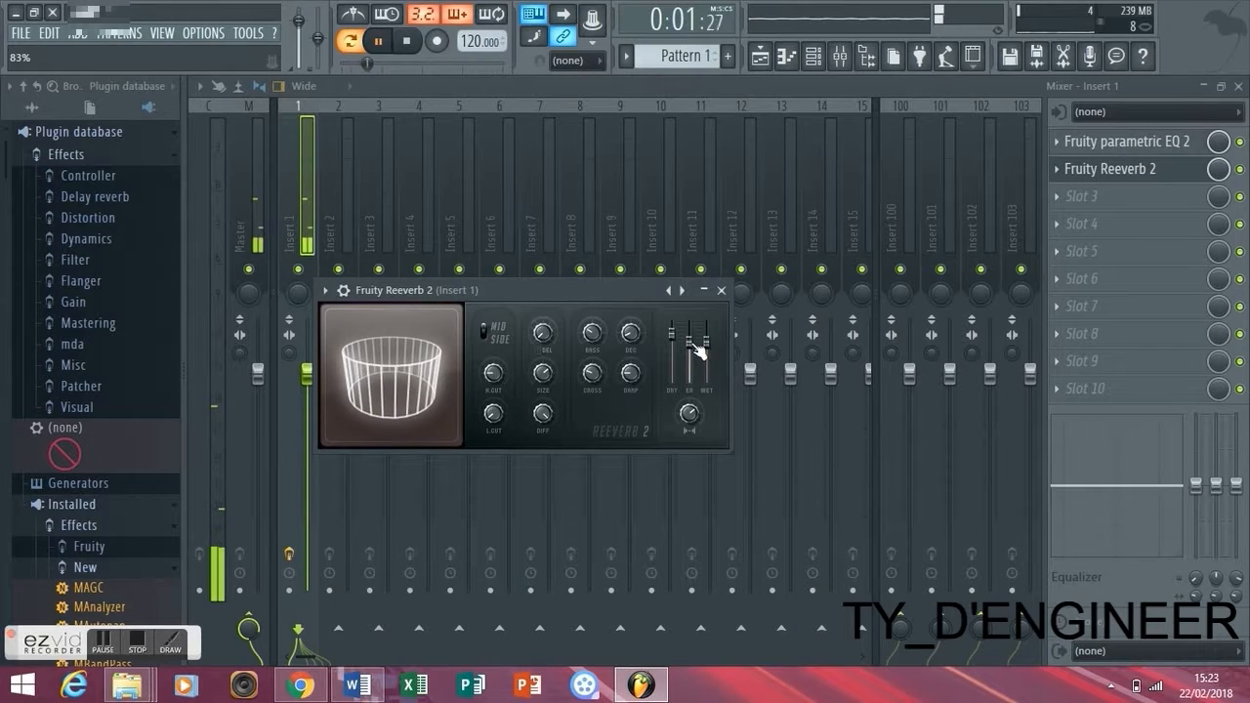
pyautogui.click(721, 291)
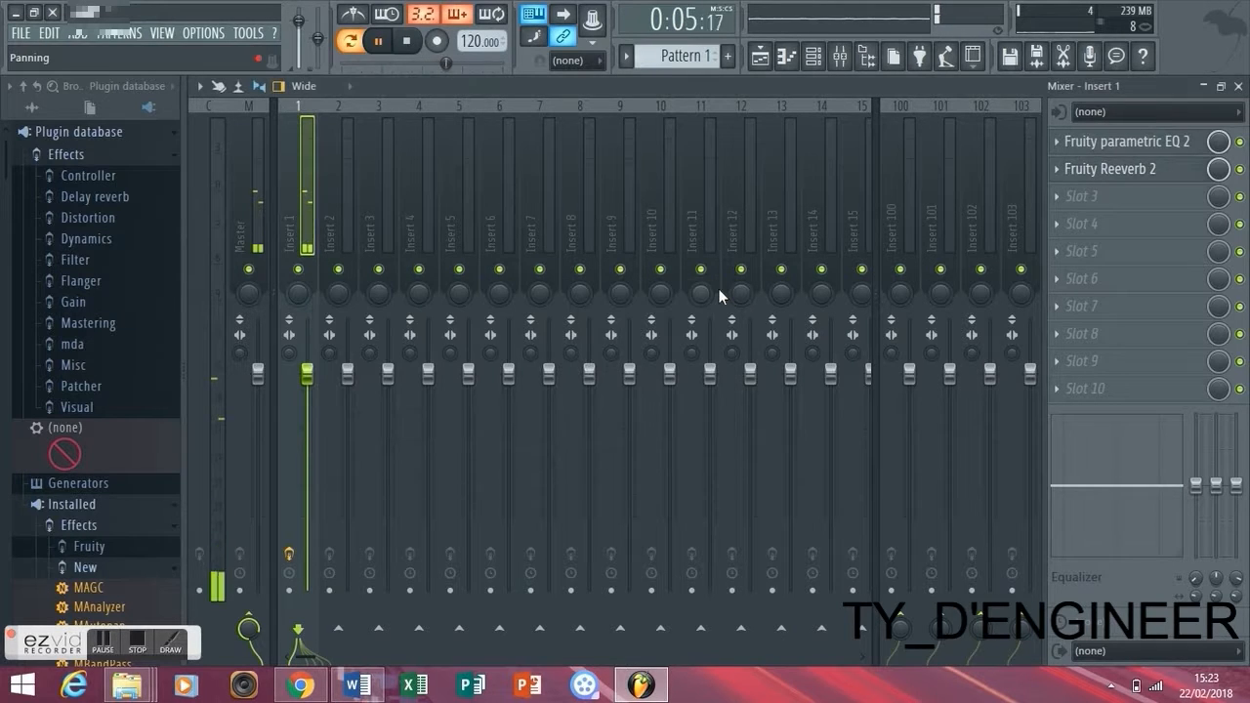
pyautogui.press('space')
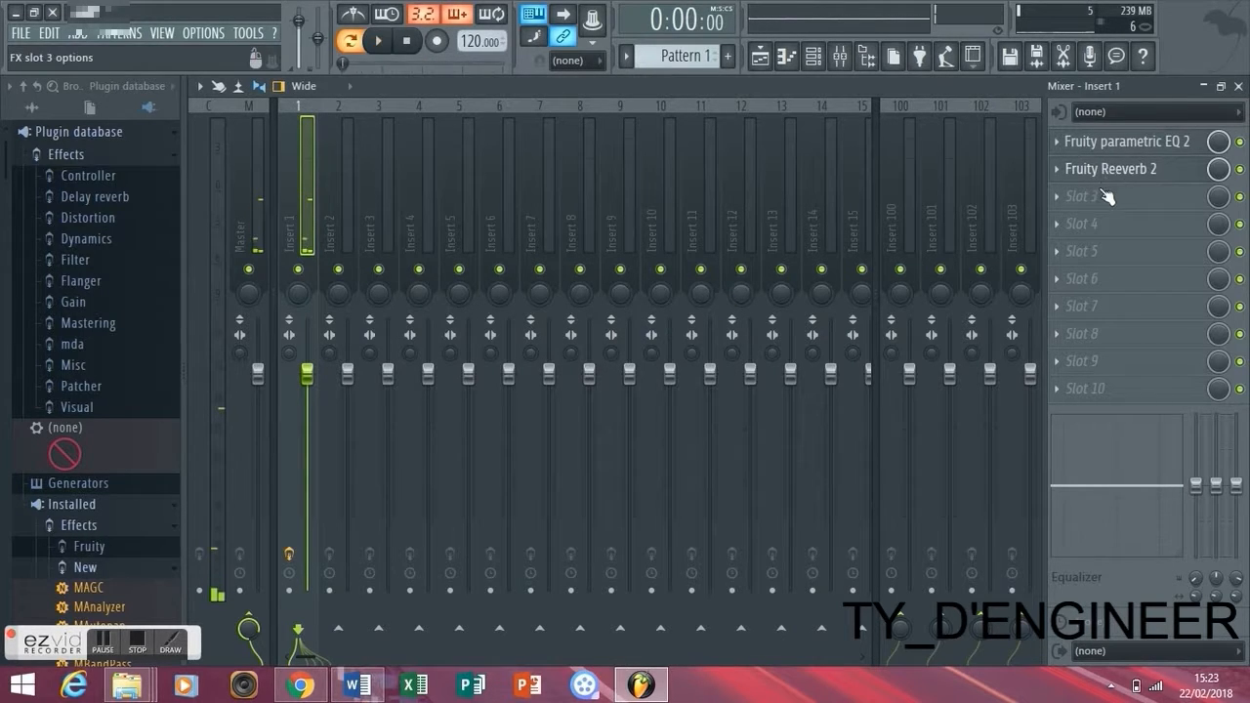
# - Add Fruity Stereo Enhancer in slot 3 and move it up above Fruity Reeverb 2
pyautogui.click(1107, 198)
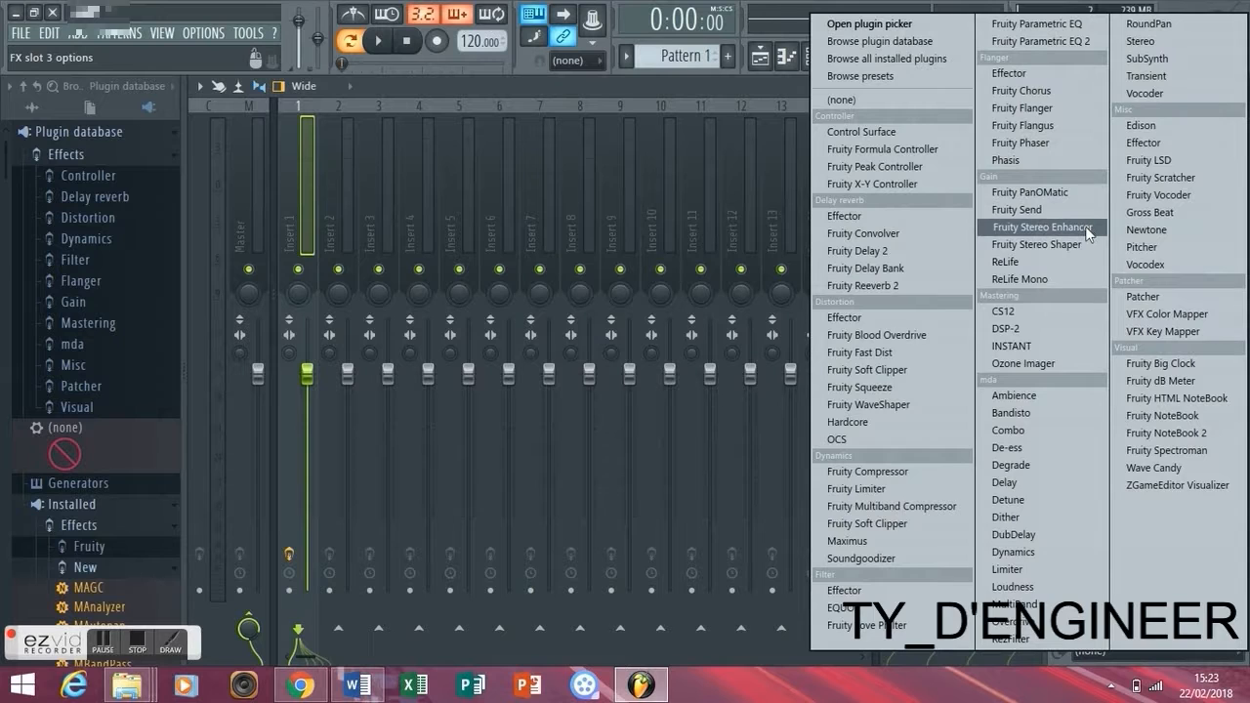
pyautogui.click(1092, 228)
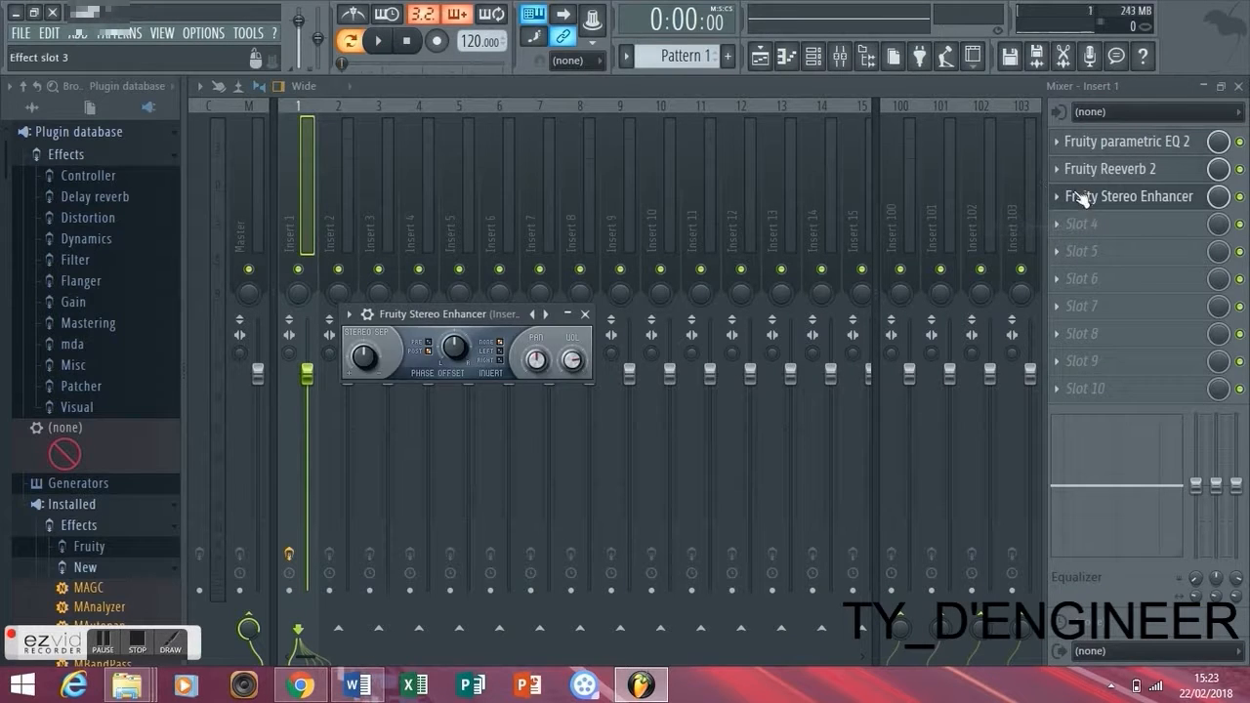
pyautogui.rightClick(1082, 199)
pyautogui.click(1091, 475)
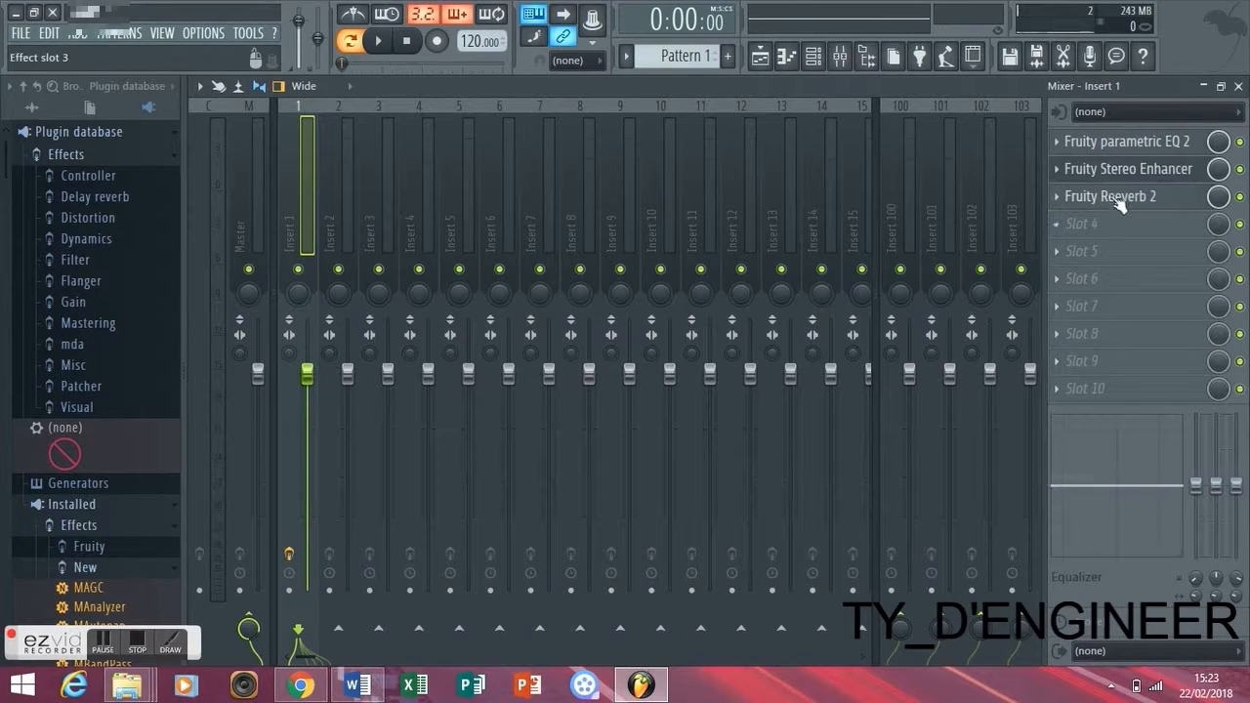
# - Adjust the Fruity Stereo Enhancer's stereo separation while the progression plays, then stop playback and close the effect
pyautogui.click(1124, 169)
pyautogui.press('space')
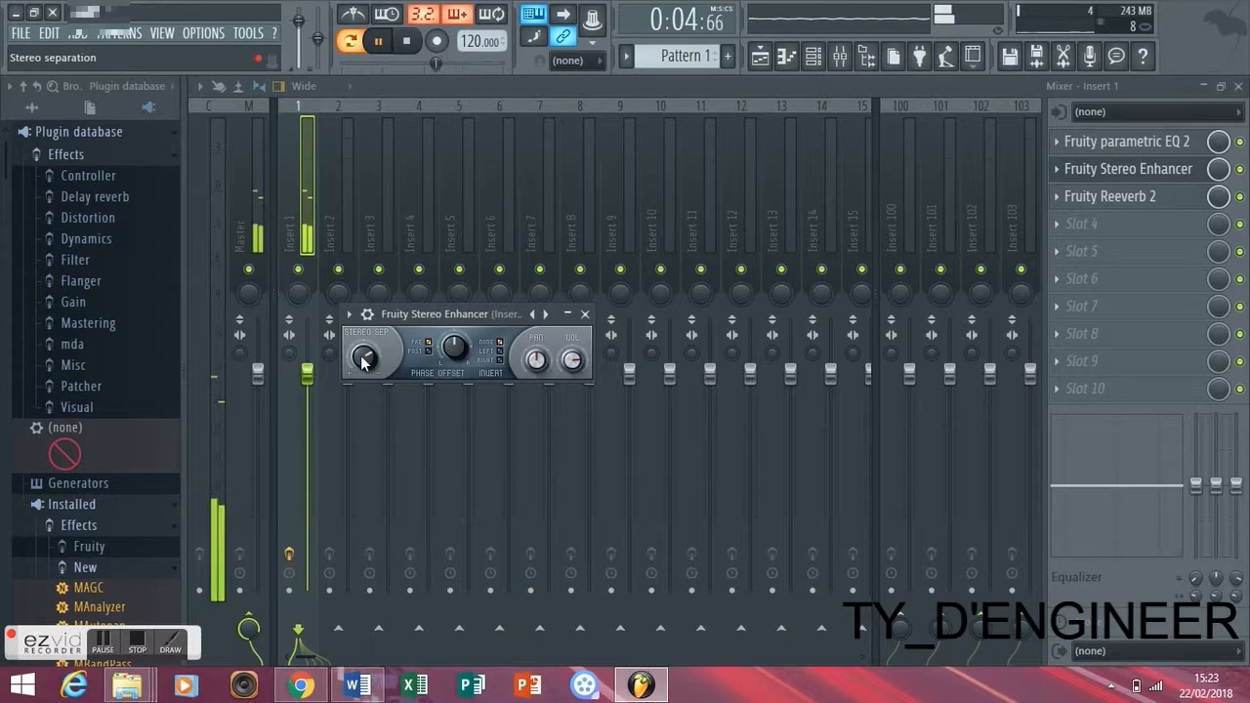
pyautogui.press('space')
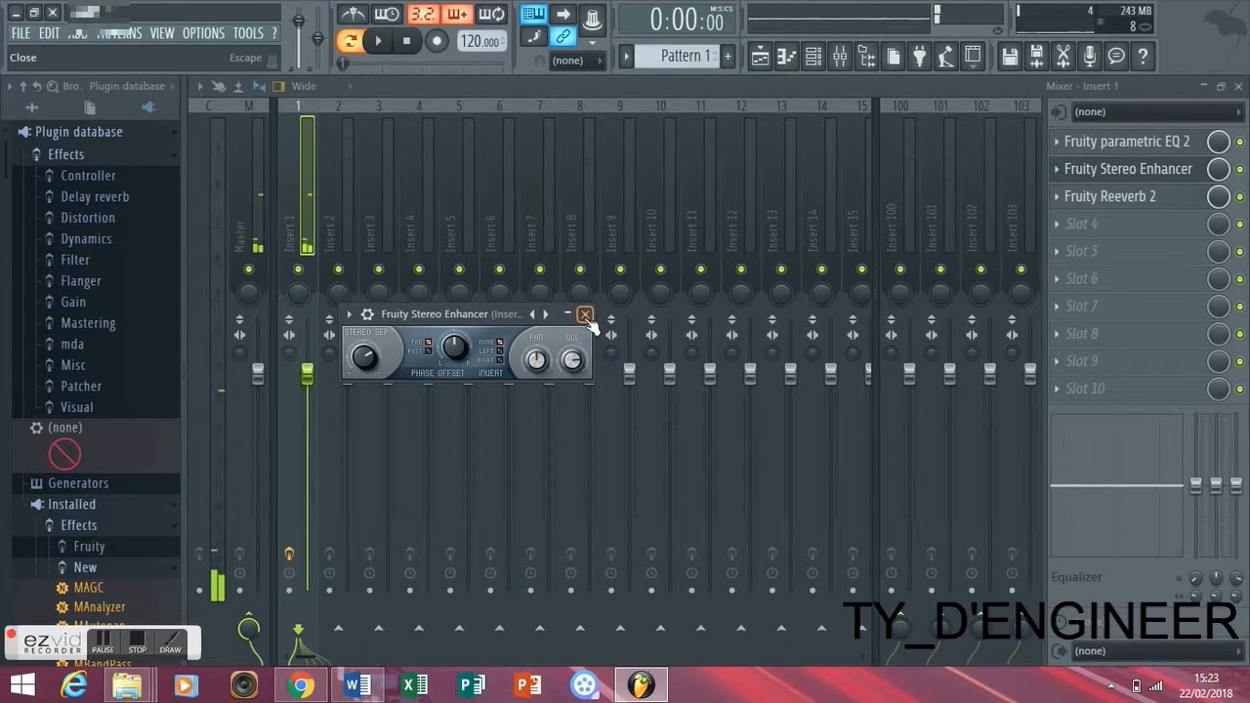
pyautogui.click(585, 314)
# - Reopen Fruity Reeverb 2, play the progression and adjust the bass multiplier and decay, with the decay at 7.4 sec
pyautogui.click(1084, 196)
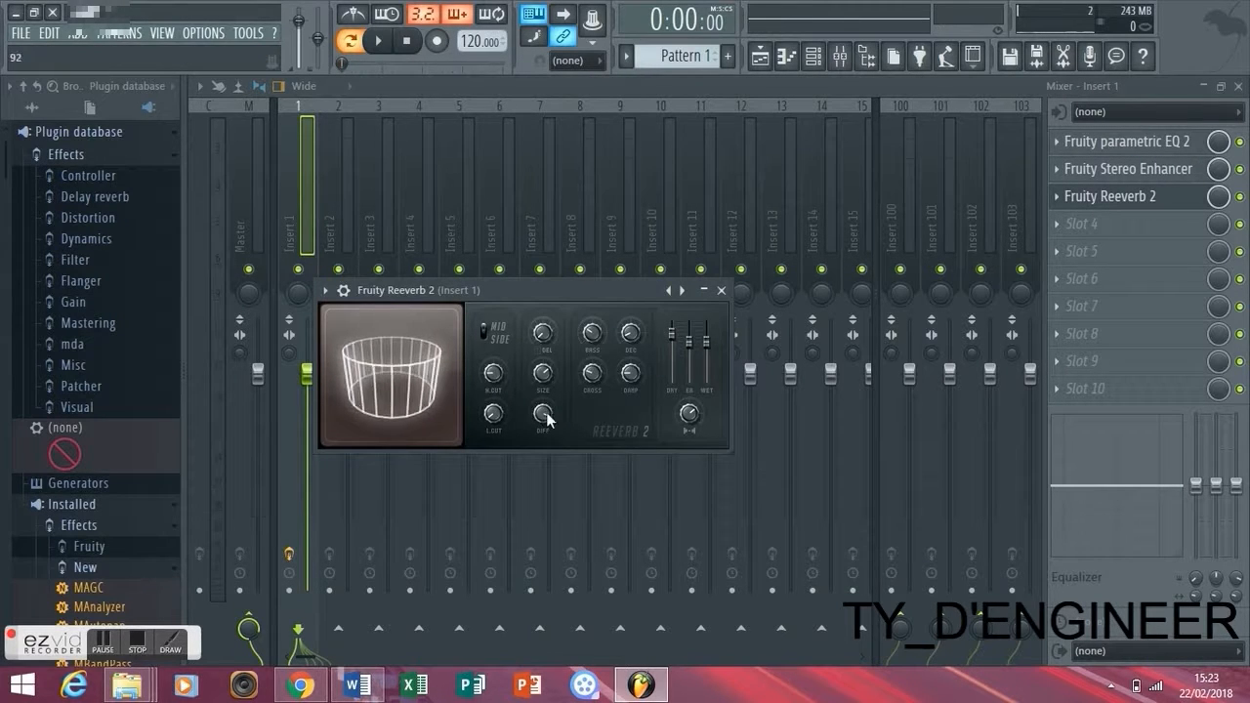
pyautogui.press('space')
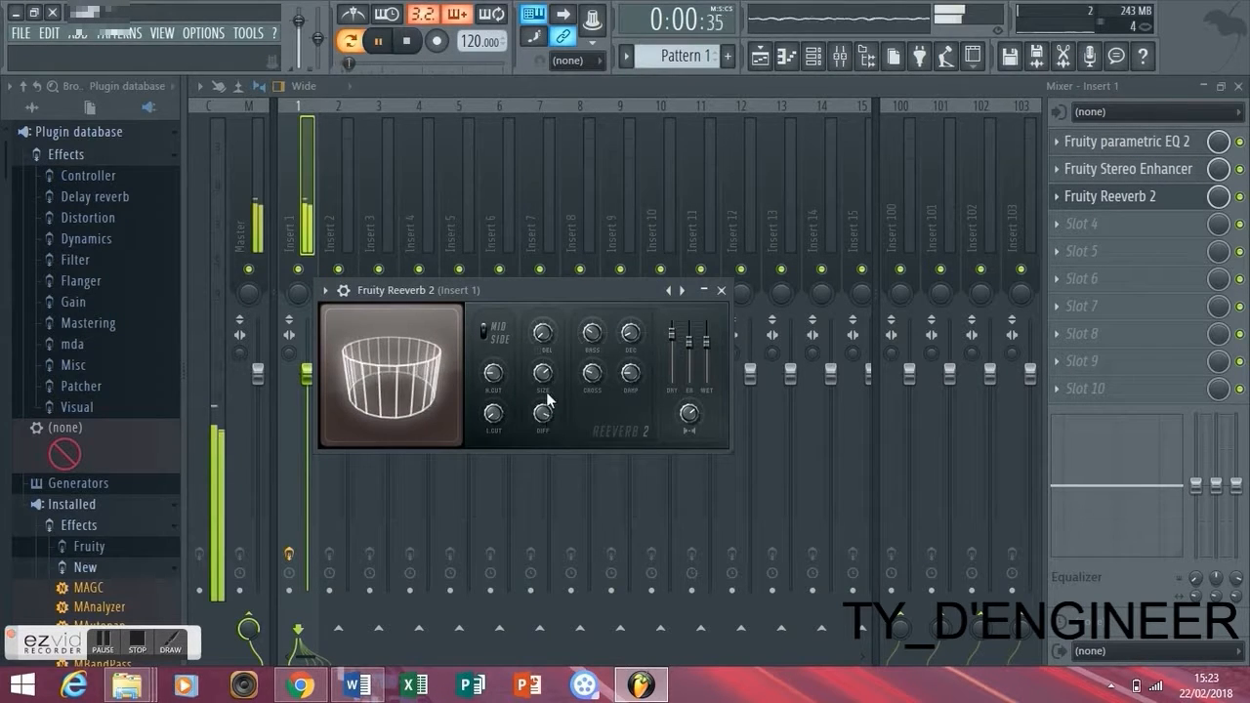
pyautogui.click(592, 338)
pyautogui.click(631, 339)
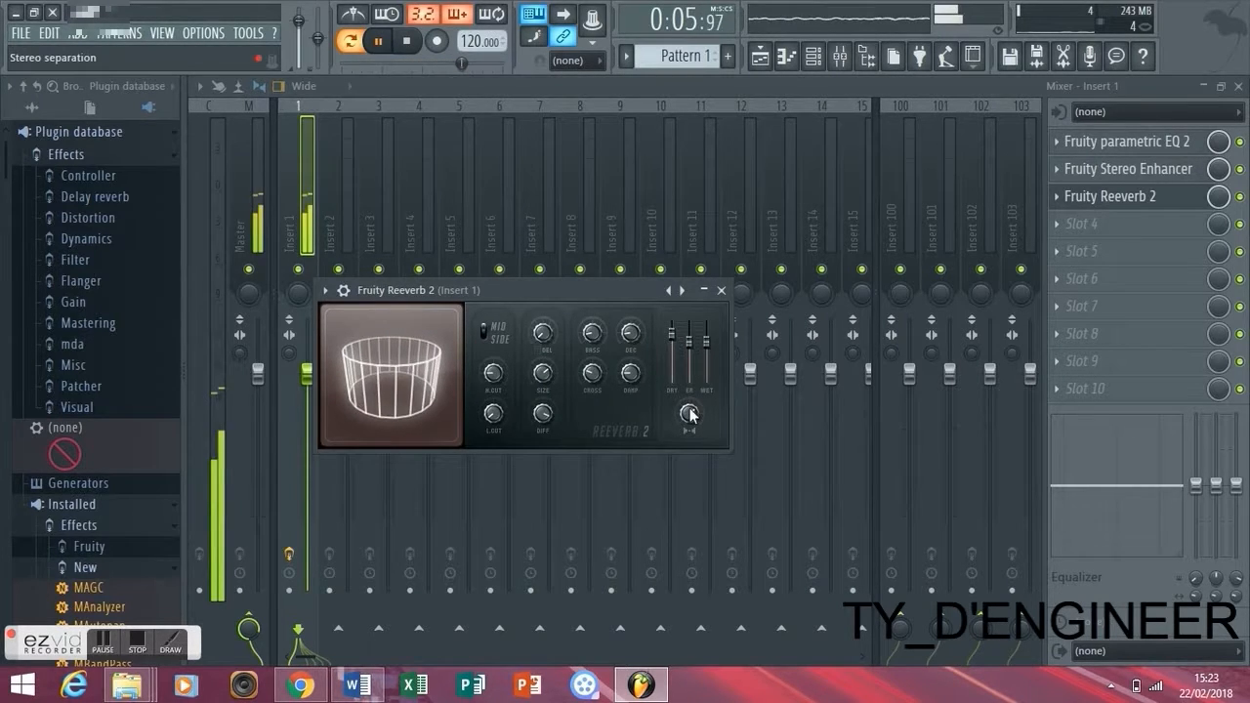
pyautogui.click(631, 336)
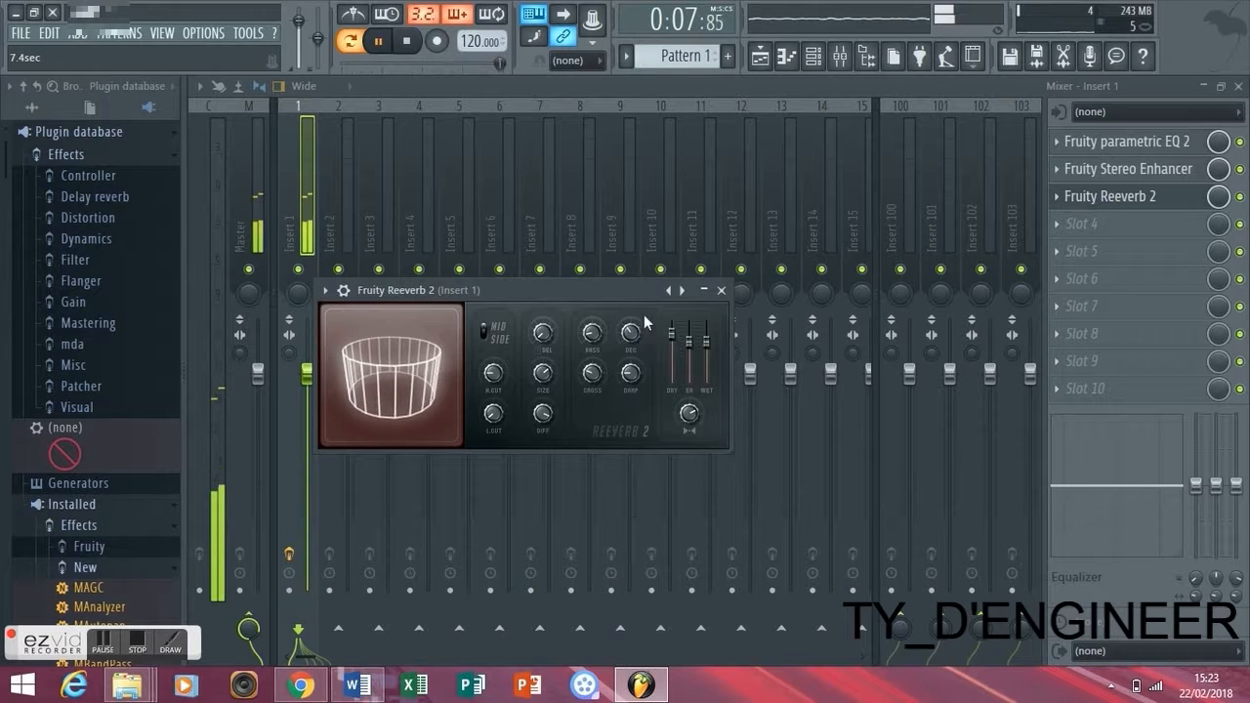
pyautogui.click(721, 290)
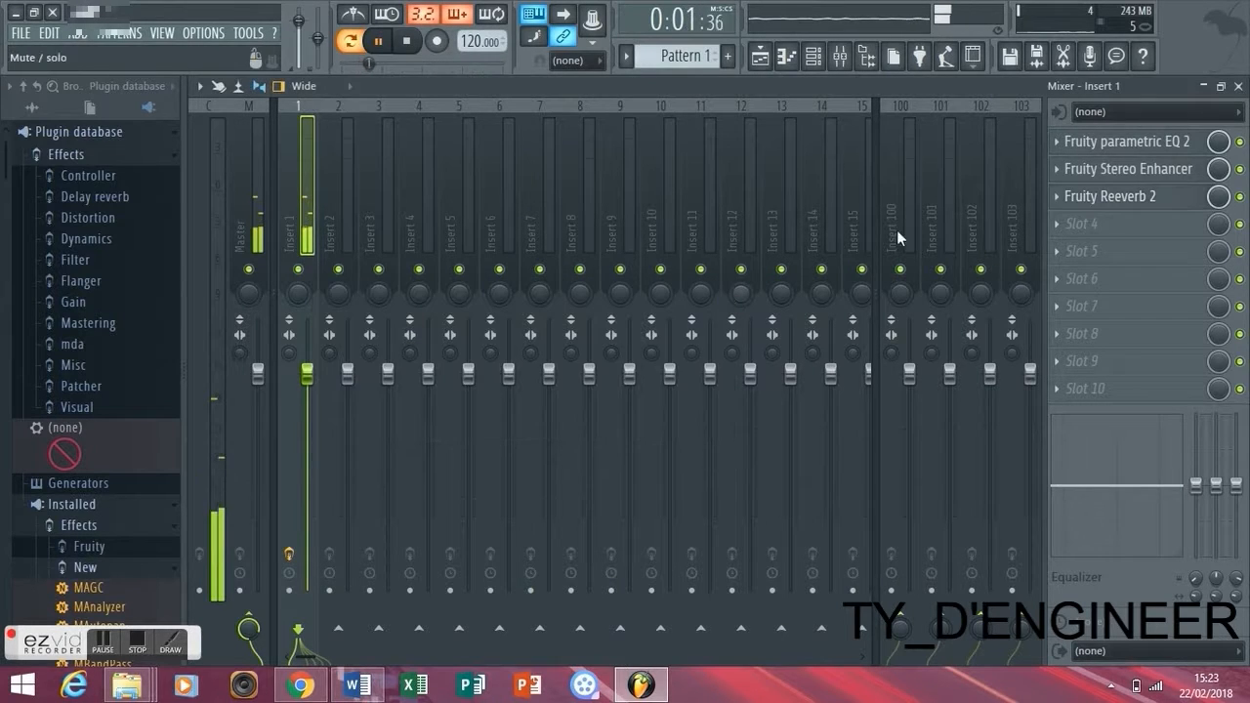
# - Lower the wet level of Fruity Reeverb 2 slightly, close it and stop playback
pyautogui.click(1106, 200)
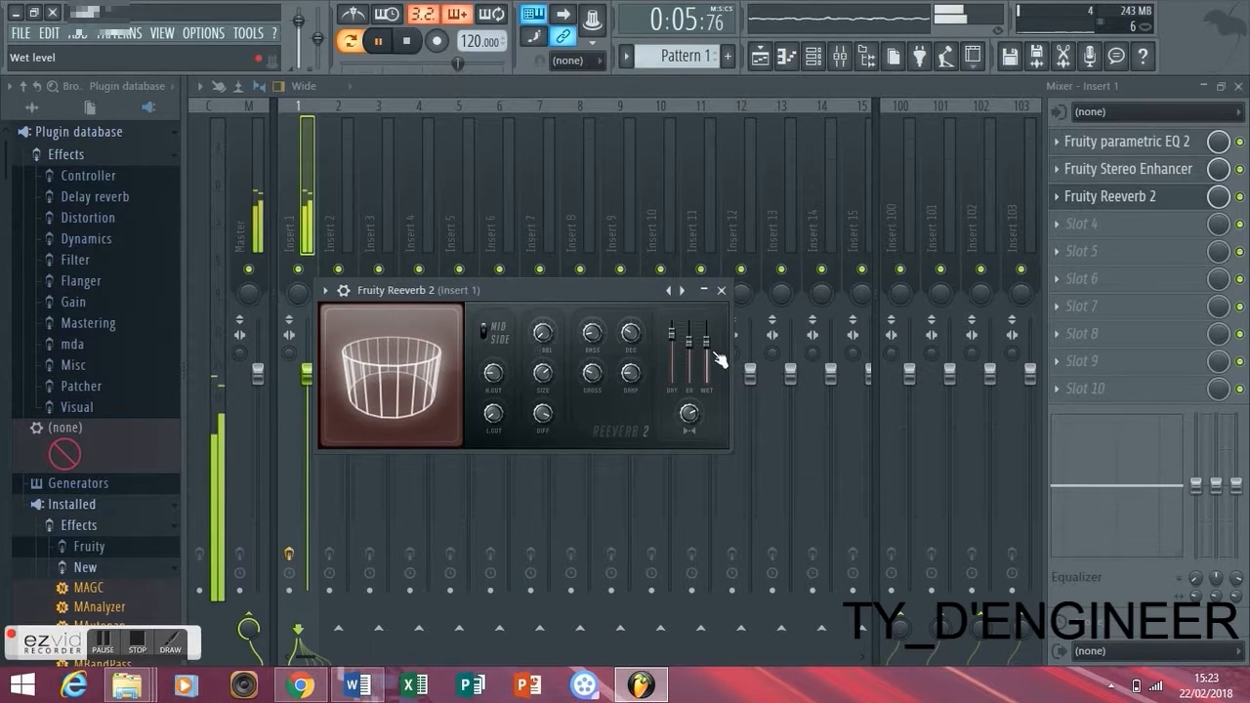
pyautogui.click(723, 291)
pyautogui.press('space')
# - Show the playlist and the channel rack, and list the instruments available for a new channel
pyautogui.click(761, 57)
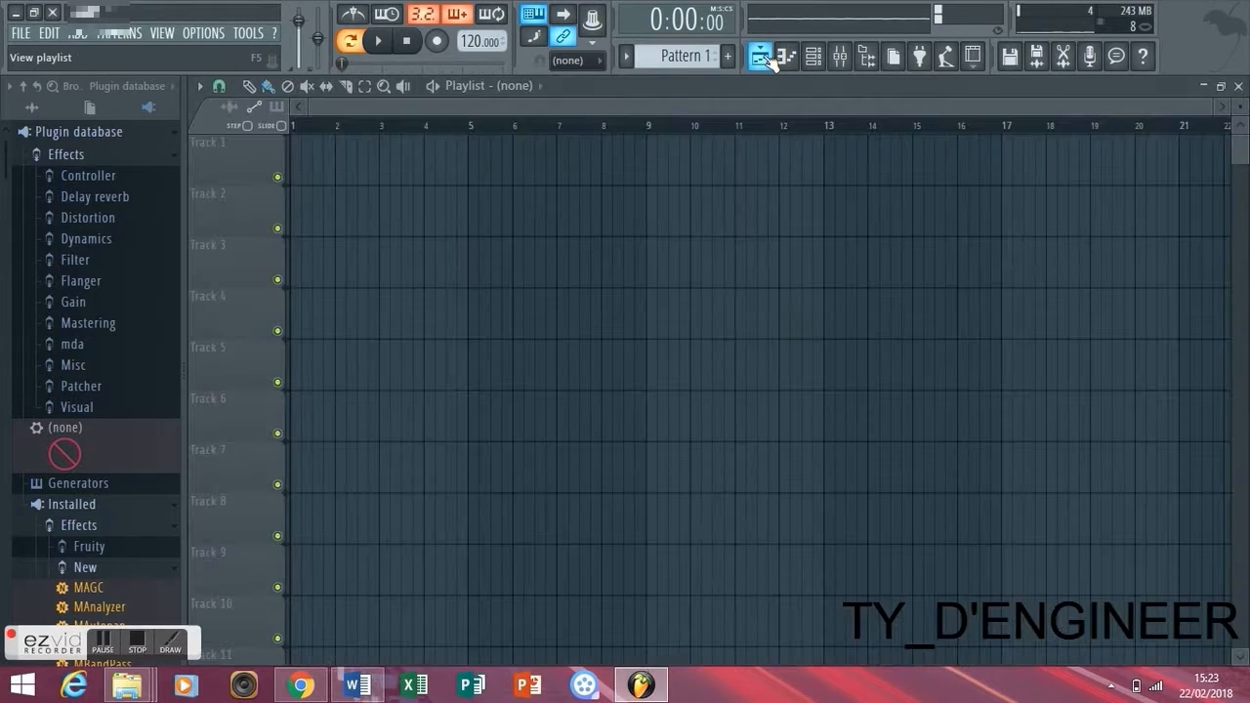
pyautogui.click(813, 57)
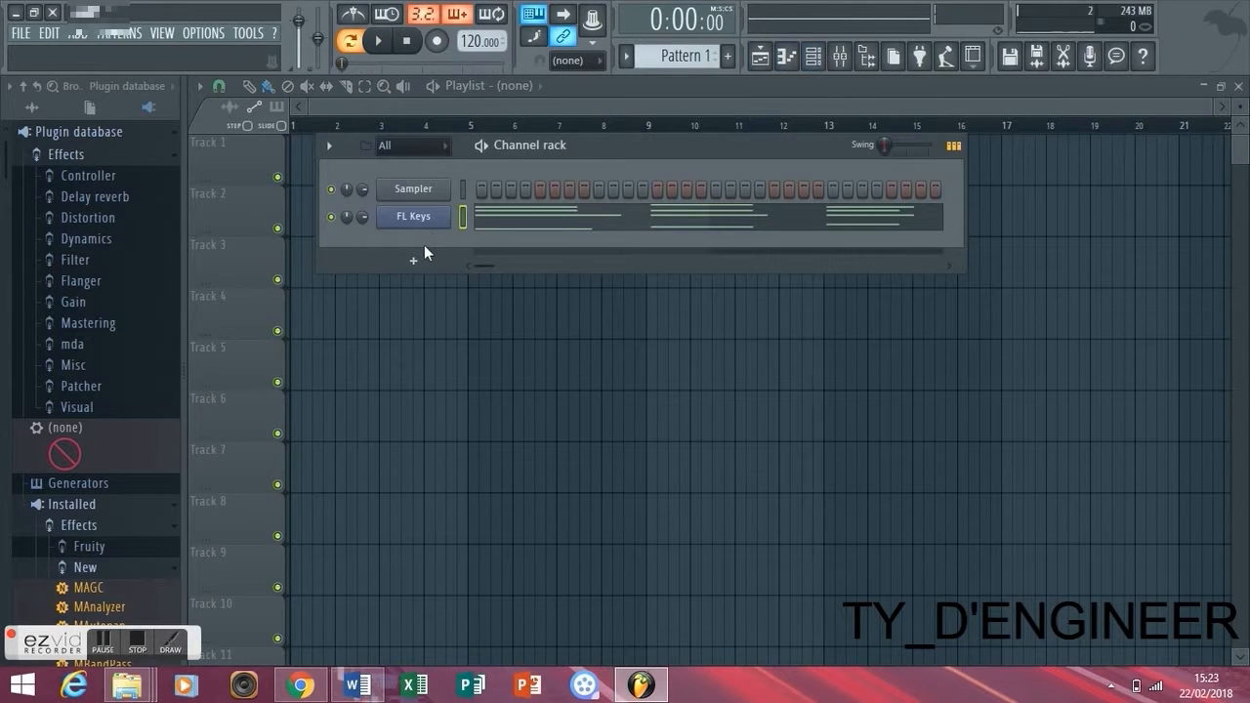
pyautogui.click(418, 258)
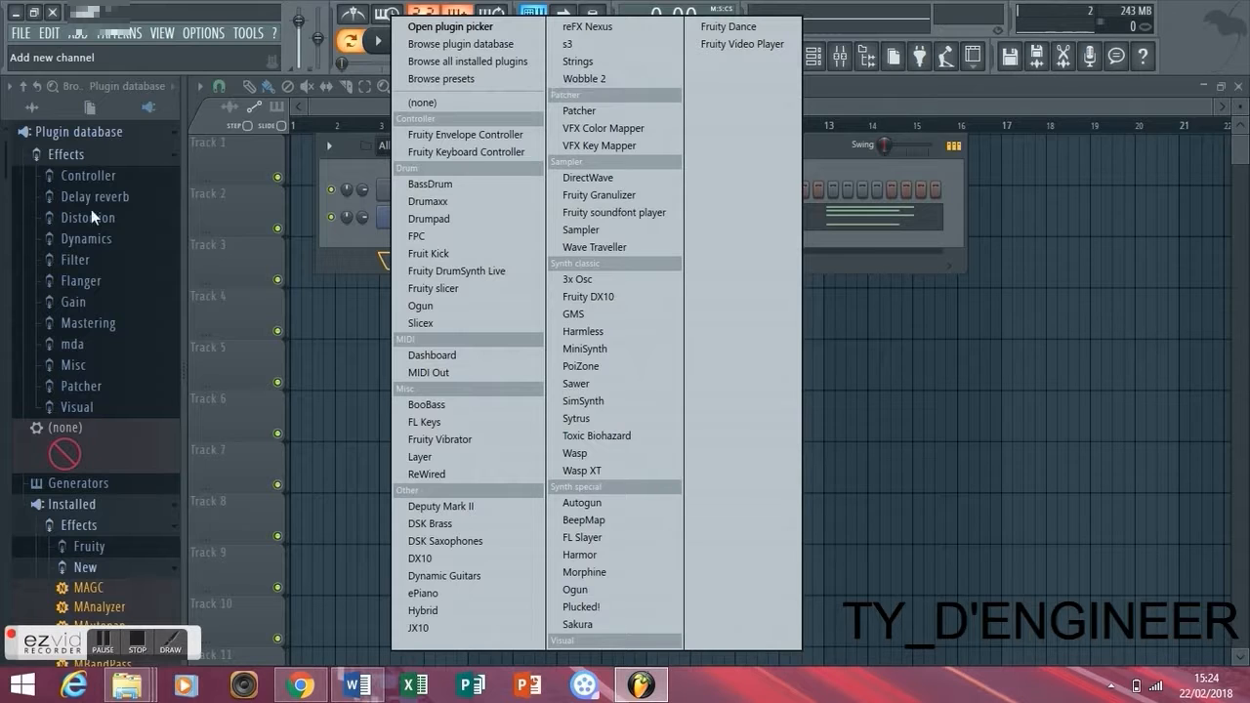
# - Close the instrument list and open the Extra sample folder under Instruments in the full file browser
pyautogui.click(26, 90)
pyautogui.click(32, 108)
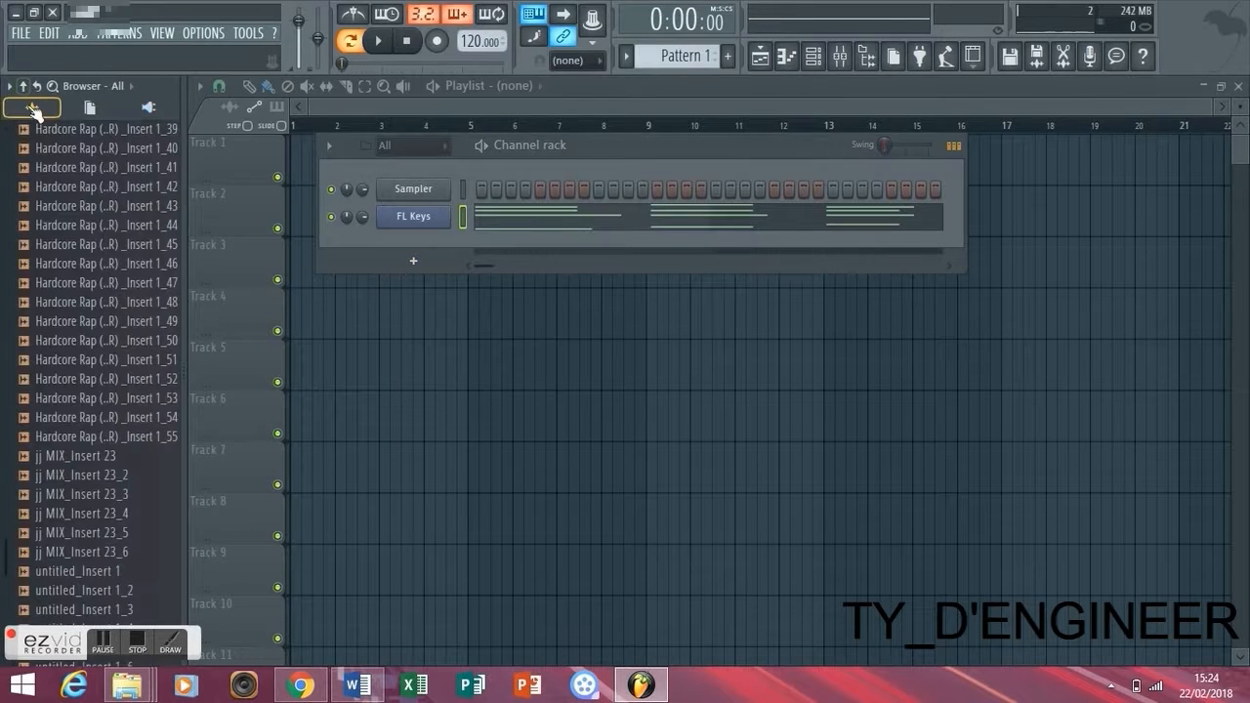
pyautogui.click(3, 215)
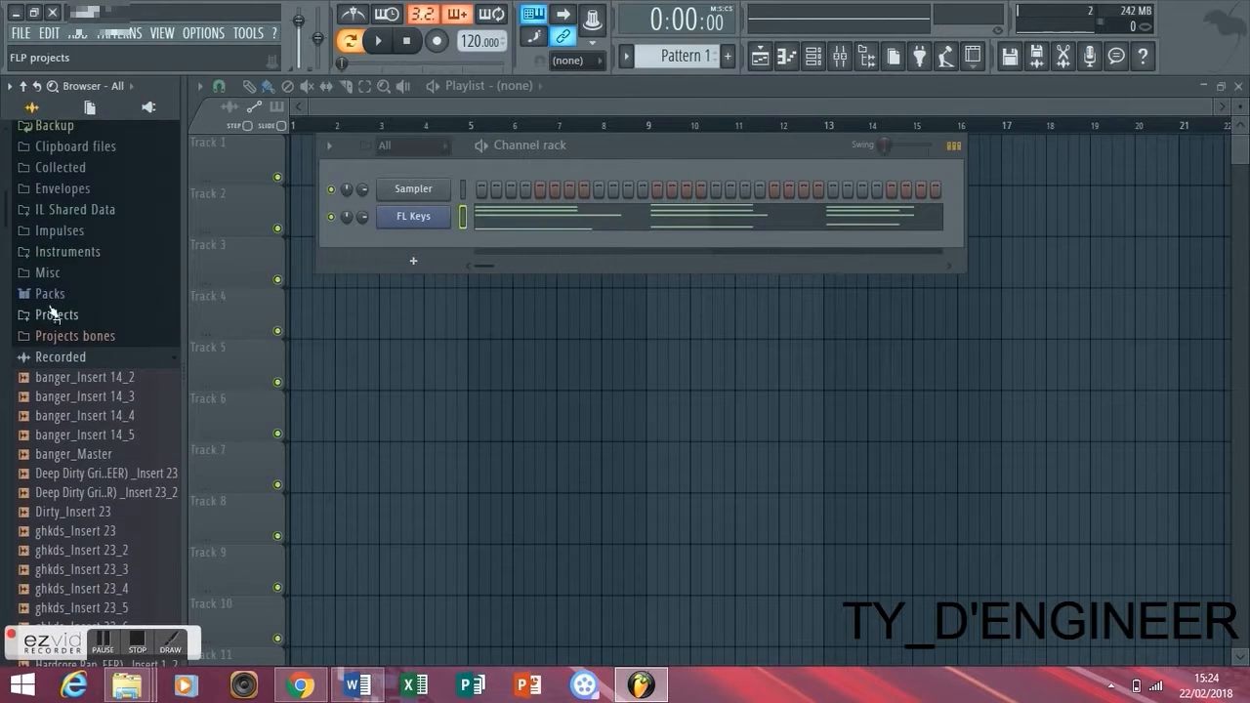
pyautogui.click(65, 251)
pyautogui.click(4, 448)
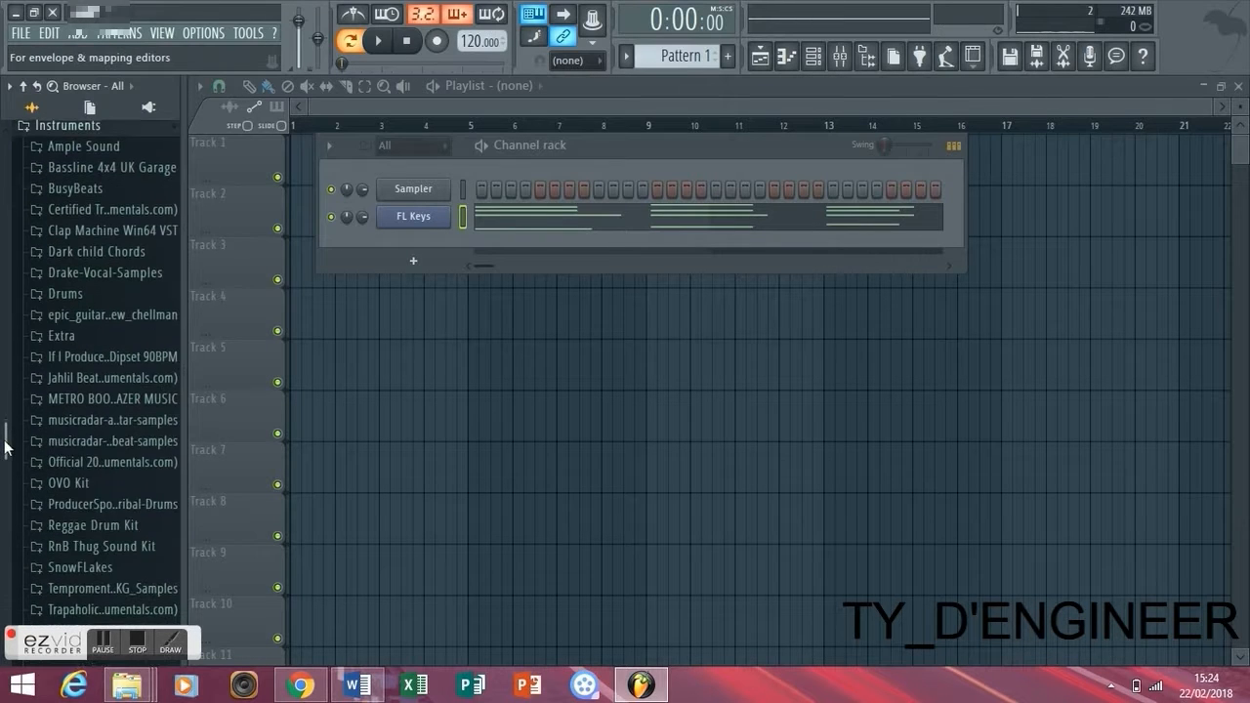
pyautogui.click(98, 459)
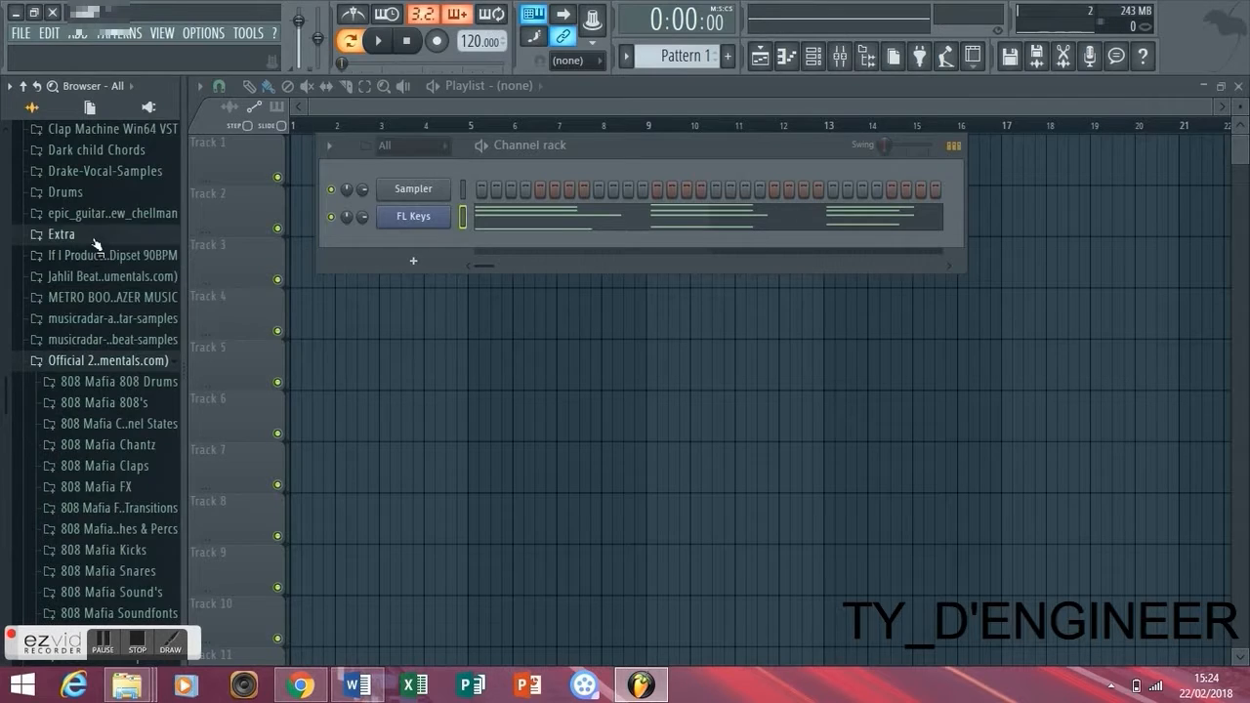
pyautogui.click(94, 239)
# - Audition the 808, cymbal and kick samples in the Extra folder and add Kick F50 as a new channel
pyautogui.click(88, 152)
pyautogui.click(91, 170)
pyautogui.click(88, 188)
pyautogui.click(86, 208)
pyautogui.click(84, 228)
pyautogui.click(88, 190)
pyautogui.click(86, 228)
pyautogui.click(84, 248)
pyautogui.click(76, 286)
pyautogui.click(73, 307)
pyautogui.click(70, 325)
pyautogui.click(78, 284)
pyautogui.moveTo(78, 285); pyautogui.dragTo(479, 254)
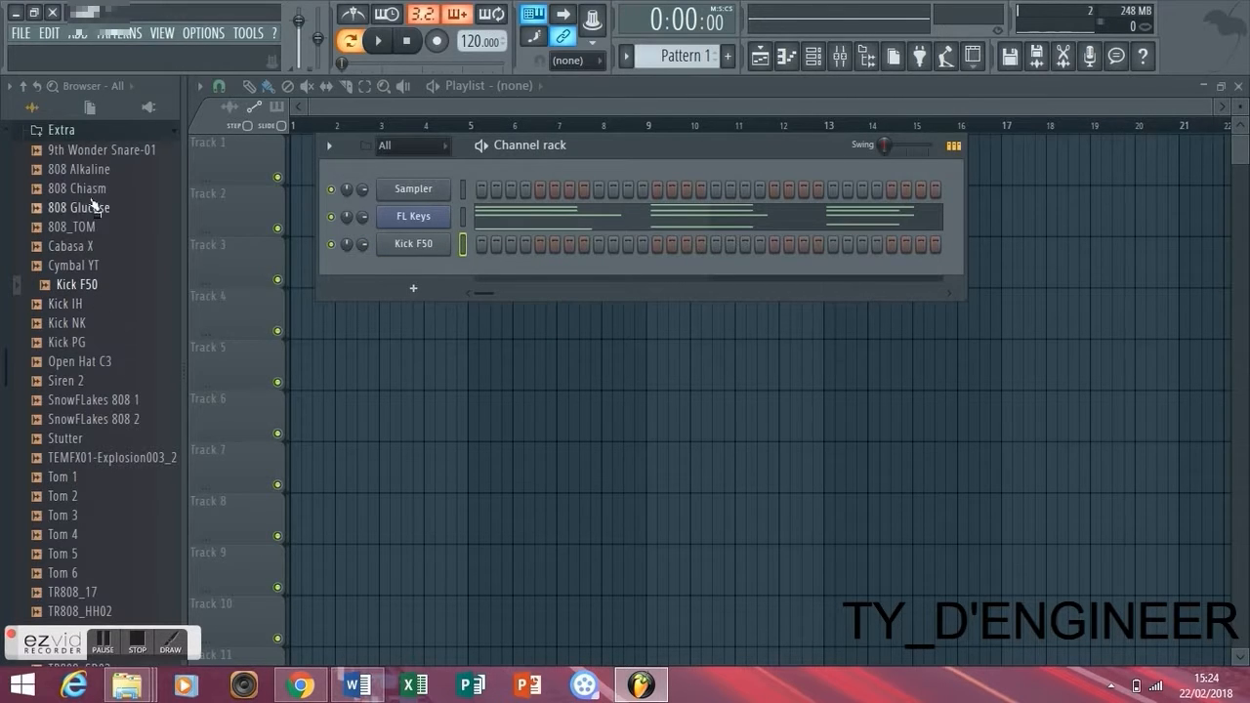
# - Audition more kick, hat and TR808 samples in the Extra folder and add TR808_SD03 as a new channel
pyautogui.click(79, 342)
pyautogui.click(86, 361)
pyautogui.click(87, 344)
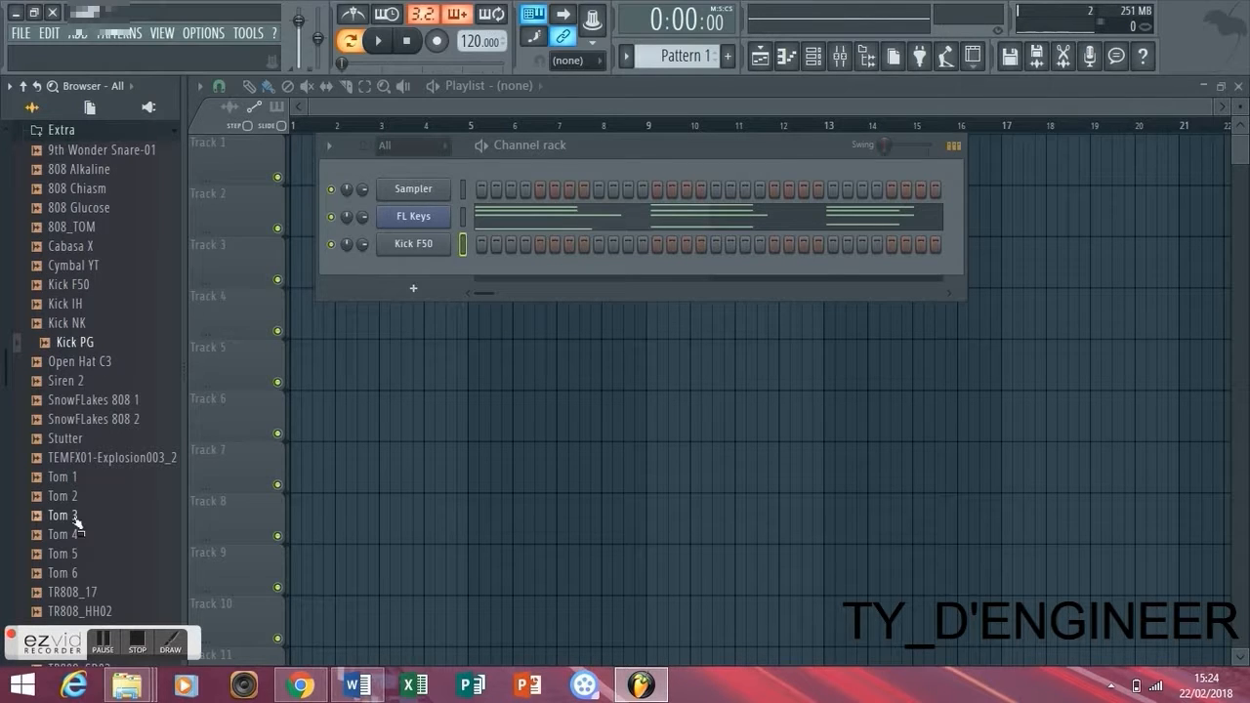
pyautogui.moveTo(6, 354); pyautogui.dragTo(8, 450)
pyautogui.click(73, 471)
pyautogui.click(73, 414)
pyautogui.click(73, 433)
pyautogui.click(89, 452)
pyautogui.click(86, 471)
pyautogui.click(86, 488)
pyautogui.moveTo(89, 471); pyautogui.dragTo(407, 263)
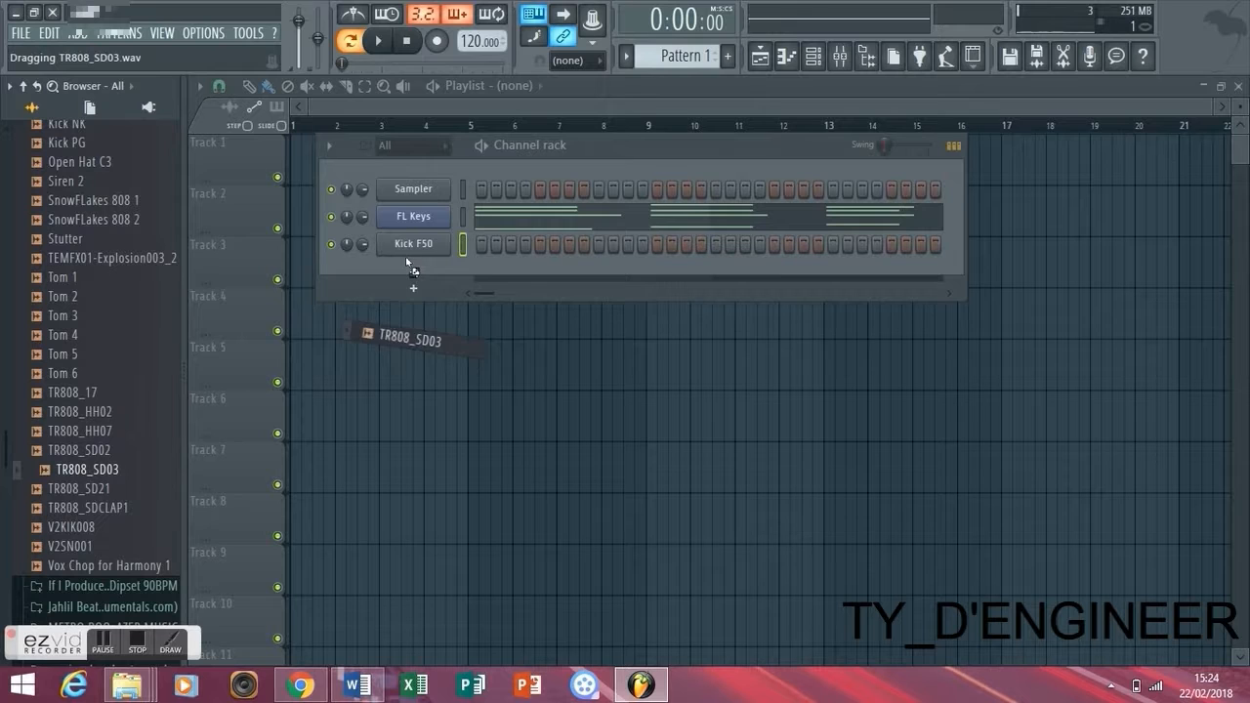
# - Place a Kick F50 hit on step 1 and play the pattern briefly
pyautogui.click(480, 244)
pyautogui.press('space')
pyautogui.press('space')
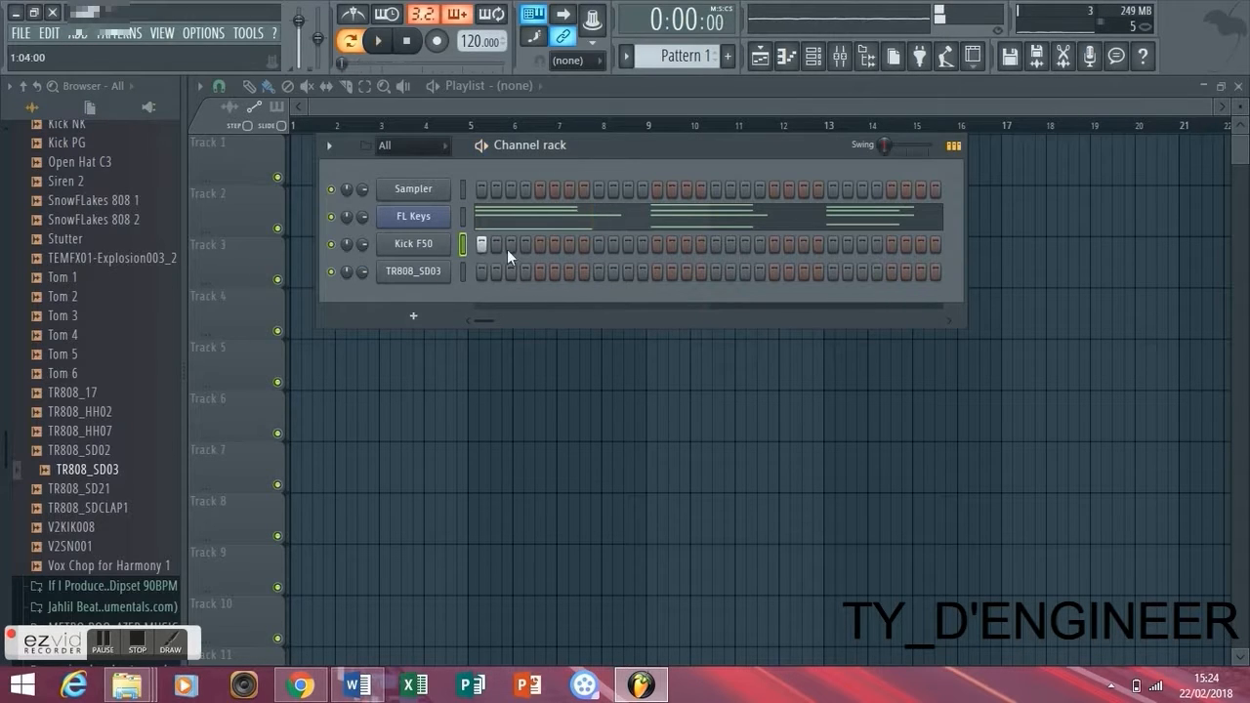
# - Replace the Kick F50 sample with Kick IH from the Extra folder
pyautogui.moveTo(6, 223); pyautogui.dragTo(10, 348)
pyautogui.click(68, 174)
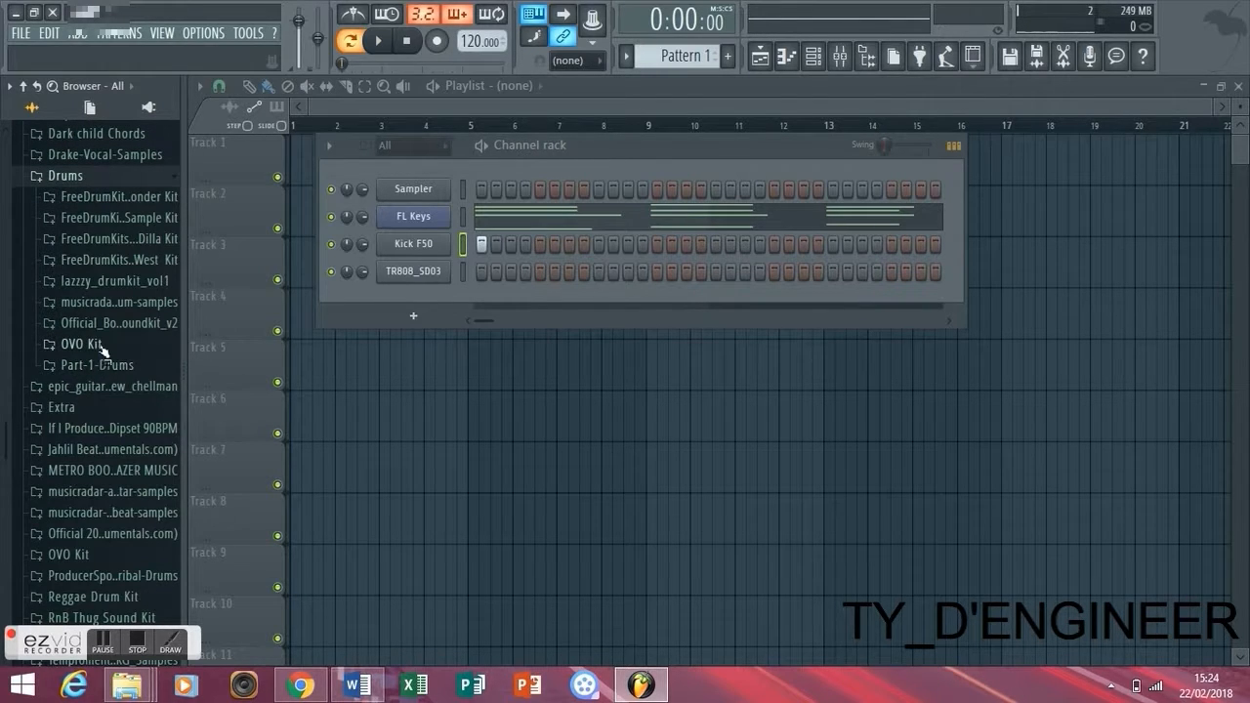
pyautogui.click(88, 406)
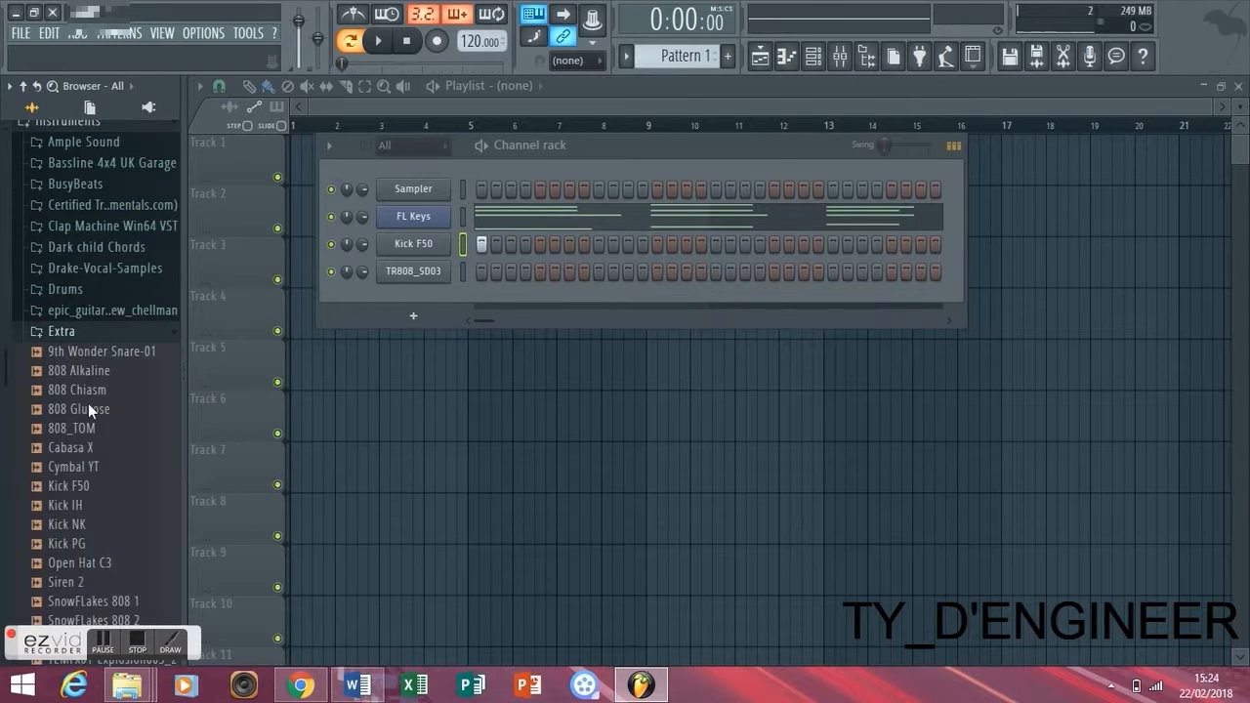
pyautogui.moveTo(84, 312); pyautogui.dragTo(411, 253)
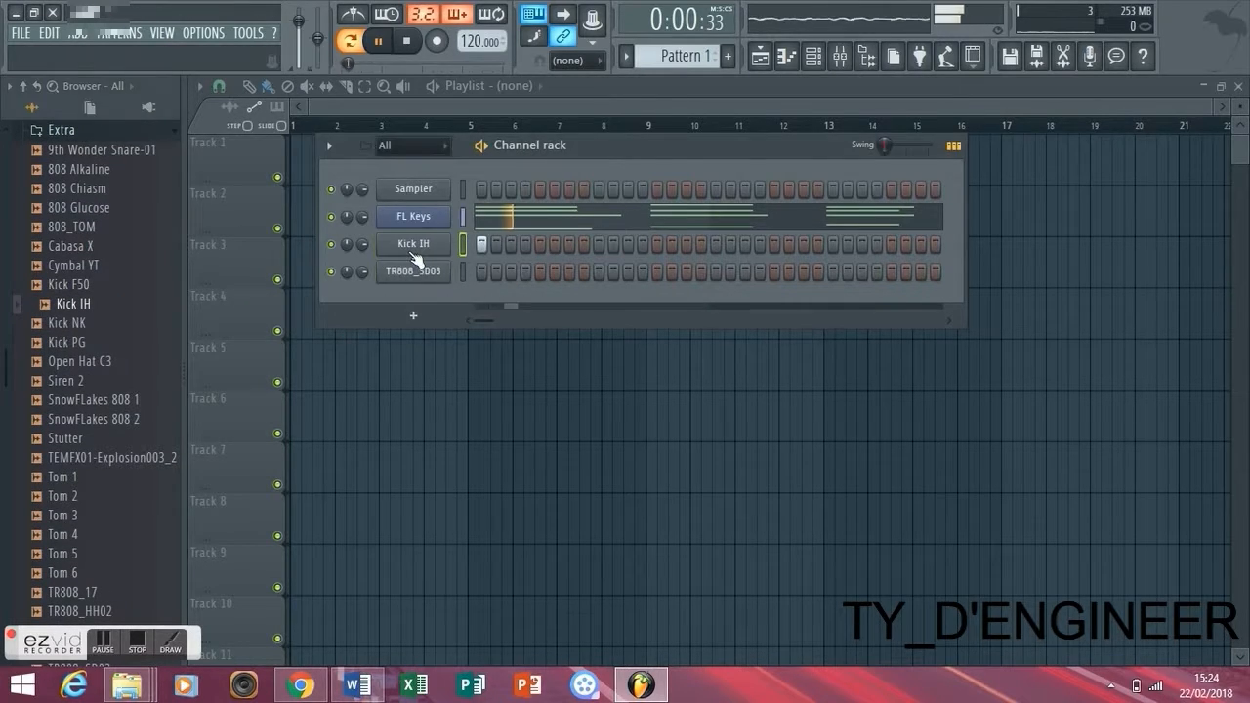
# - Audition Kick NK and Kick PG, and replace the kick channel's sample with Kick NK
pyautogui.click(61, 325)
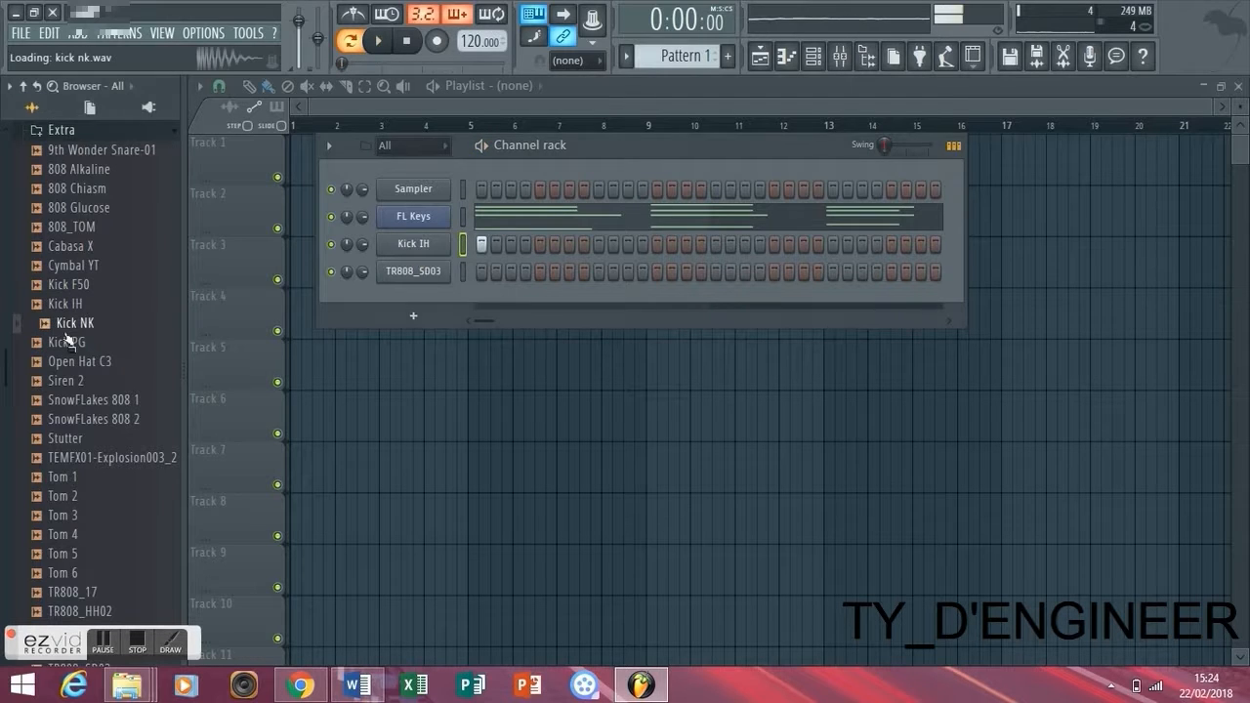
pyautogui.click(69, 341)
pyautogui.click(74, 326)
pyautogui.moveTo(75, 332); pyautogui.dragTo(455, 246)
# - Audition the 9th Wonder Snare-01, 808 Chiasm and 808 Glucose samples in the Extra folder
pyautogui.click(115, 170)
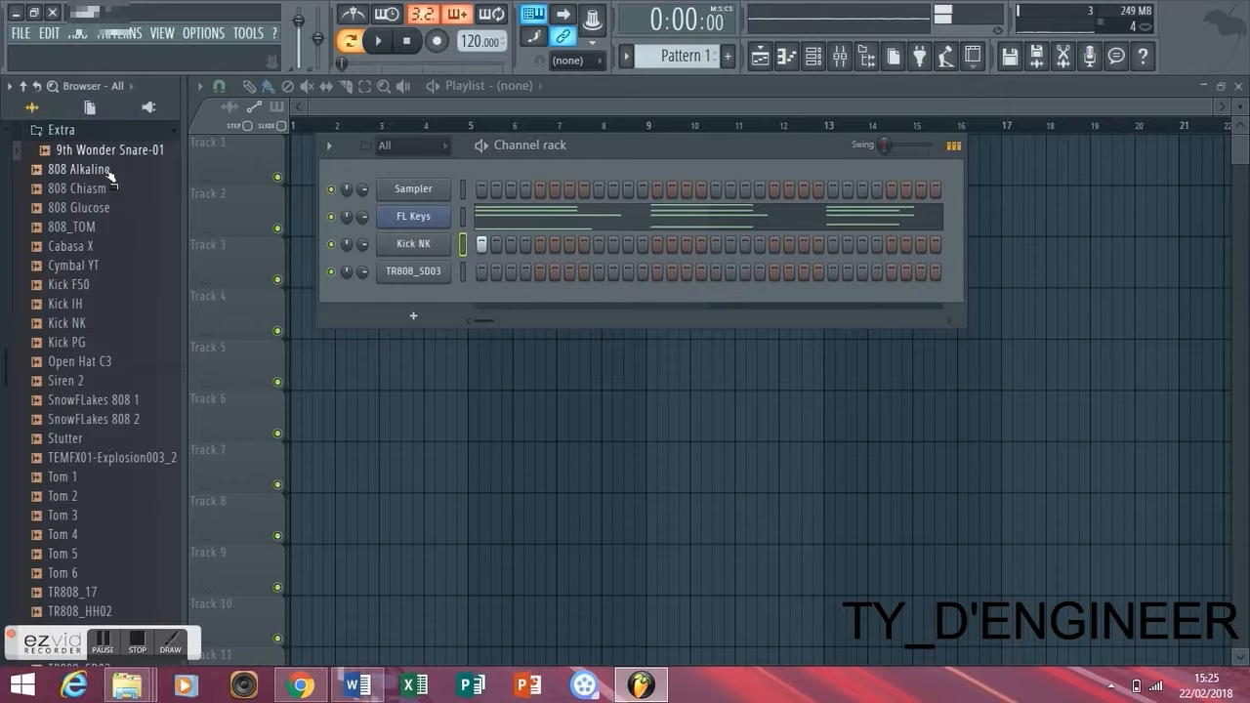
pyautogui.click(80, 188)
pyautogui.click(84, 208)
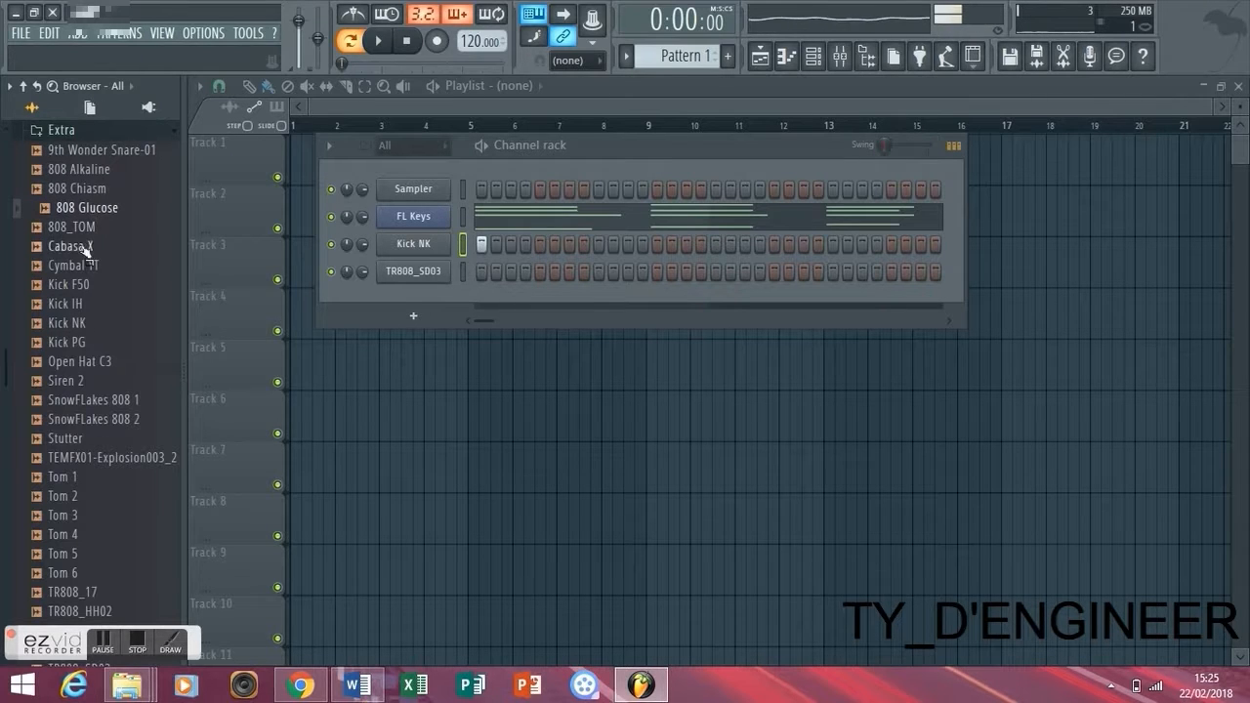
# - Replace the TR808_SD03 sample with Snare EO from the Drake-Diss-1 folder in BusyBeats
pyautogui.scroll(5, 80, 254)
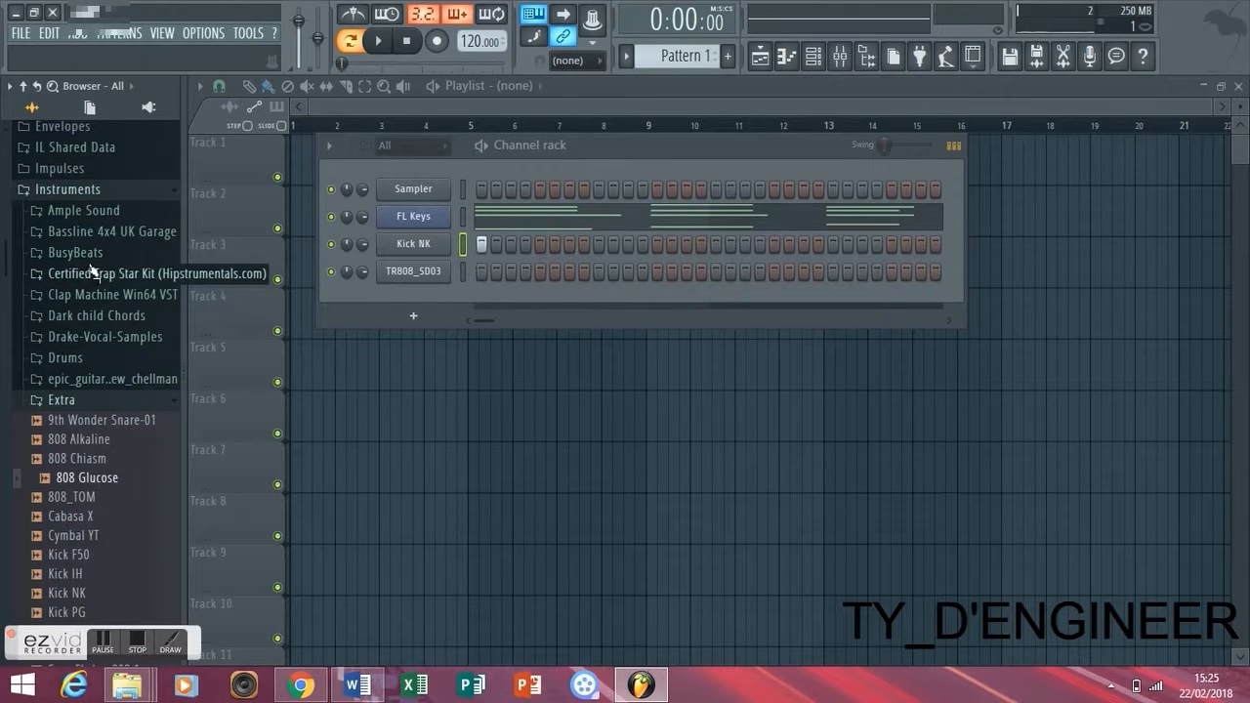
pyautogui.click(96, 254)
pyautogui.click(88, 276)
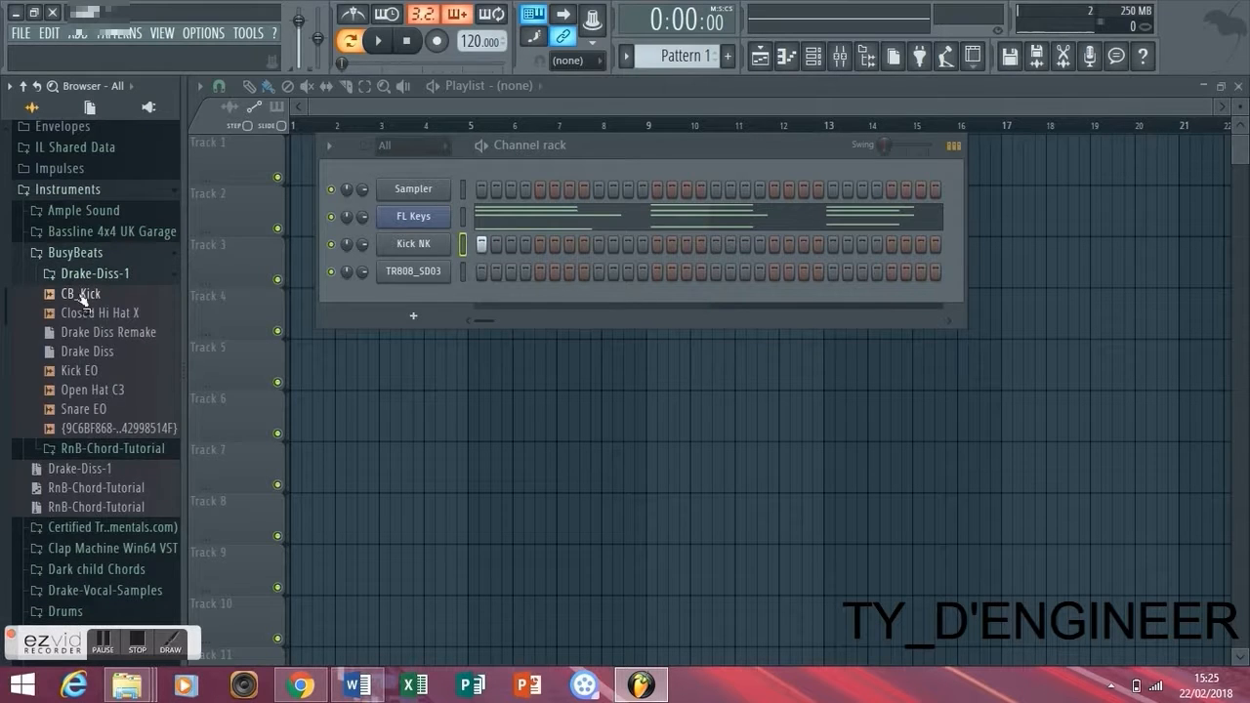
pyautogui.click(97, 275)
pyautogui.click(98, 275)
pyautogui.click(92, 296)
pyautogui.click(91, 411)
pyautogui.moveTo(91, 411); pyautogui.dragTo(413, 272)
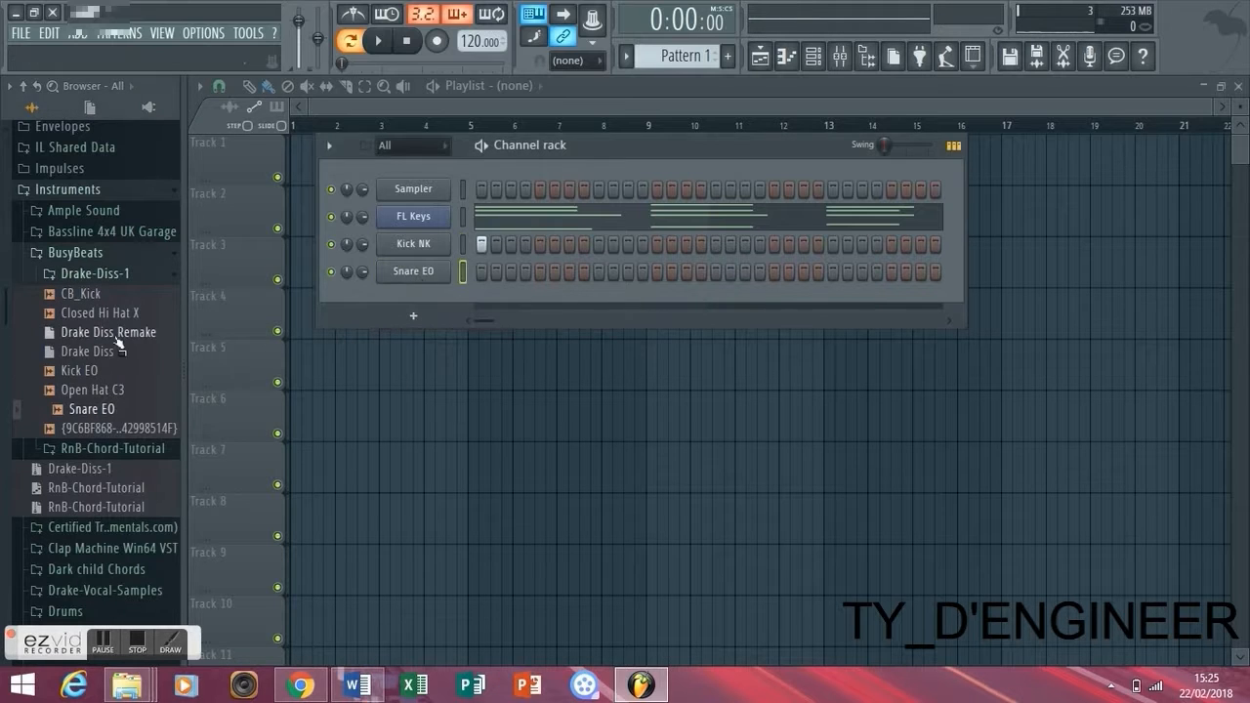
# - Add Open Hat C3 from Drake-Diss-1 as a new channel and collapse the BusyBeats folder
pyautogui.moveTo(84, 395); pyautogui.dragTo(411, 337)
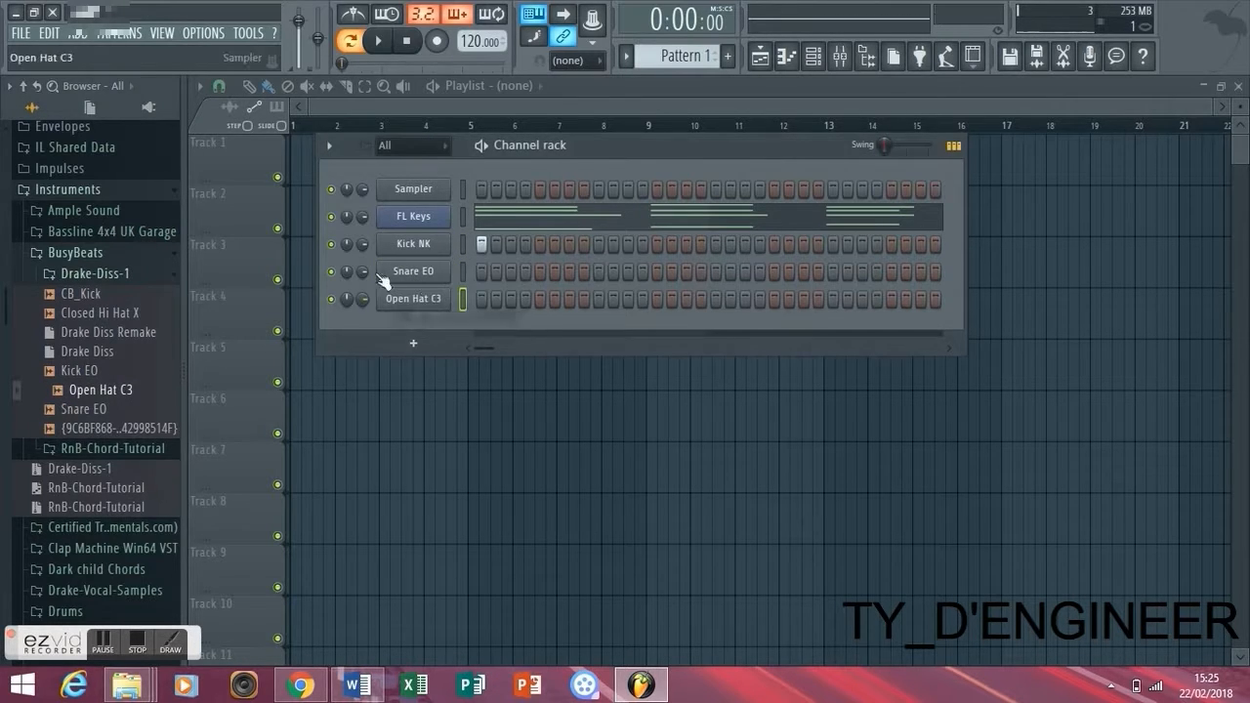
pyautogui.click(140, 271)
pyautogui.click(139, 256)
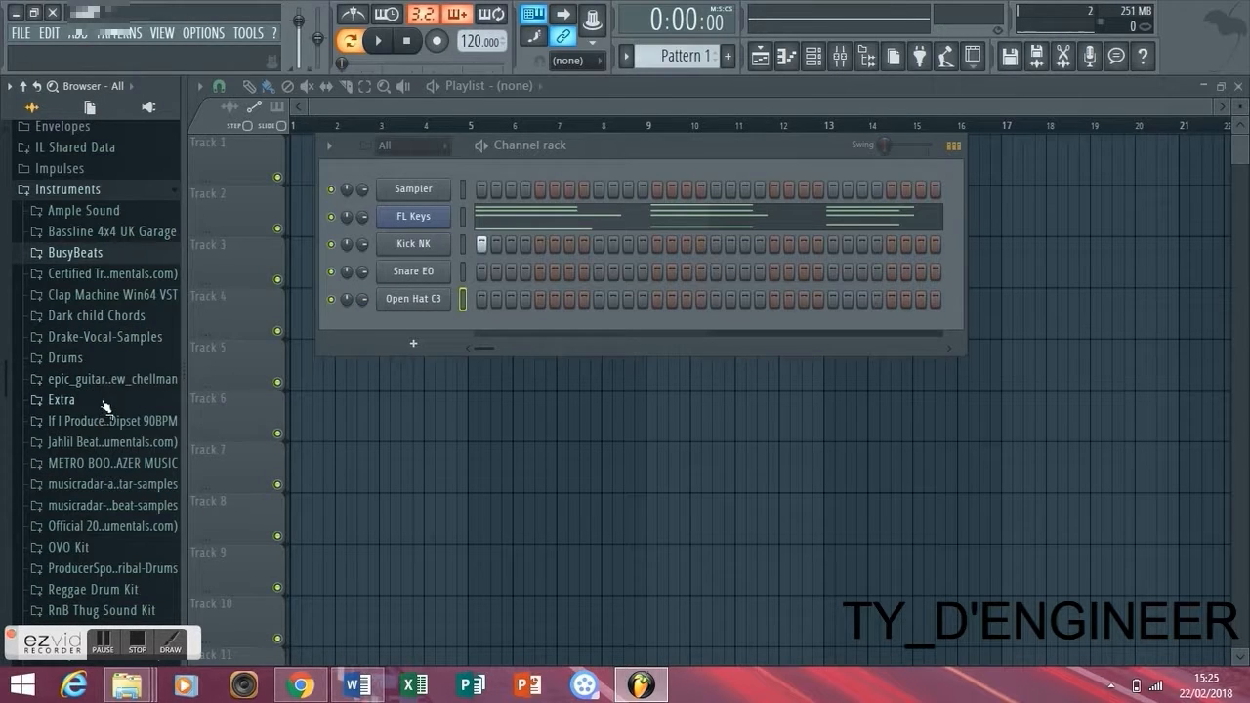
# - Replace the Kick NK sample with Kick IH from the Part-1-Drums folder in Drums
pyautogui.click(108, 359)
pyautogui.click(106, 527)
pyautogui.click(115, 429)
pyautogui.click(109, 449)
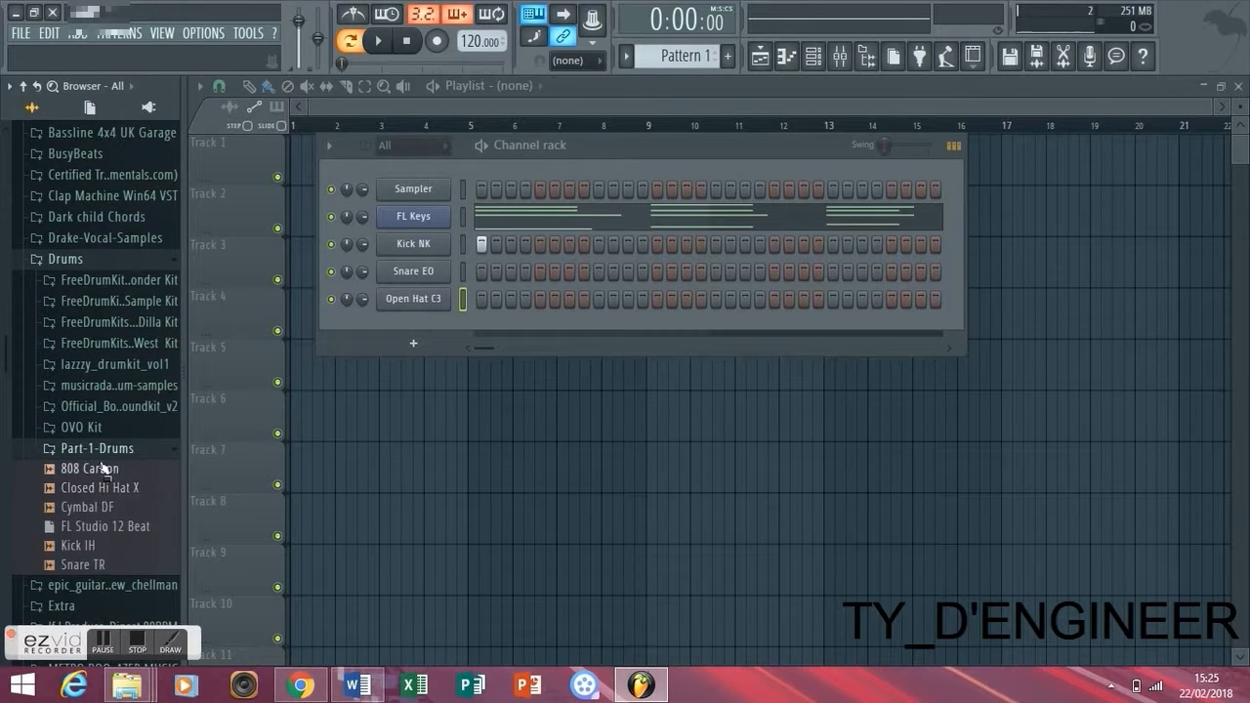
pyautogui.moveTo(79, 545); pyautogui.dragTo(442, 249)
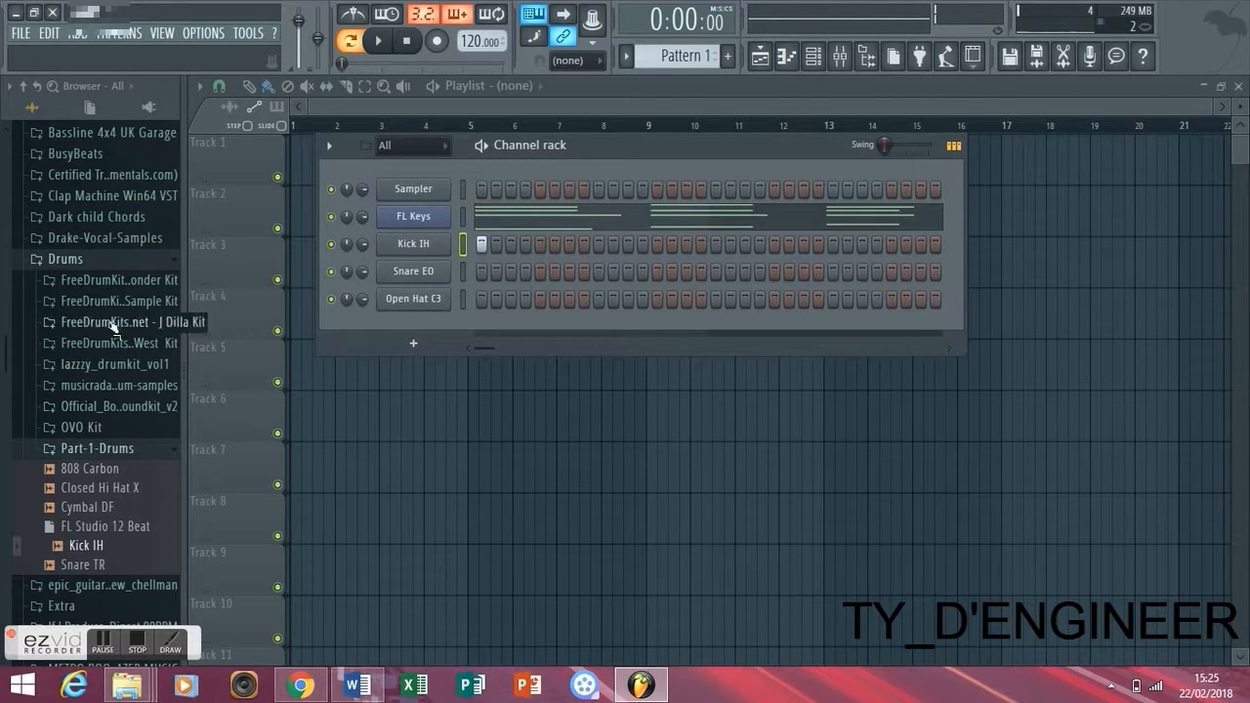
# - Audition CB_Kick in the Drake-Diss-1 folder of BusyBeats and collapse that folder
pyautogui.click(125, 157)
pyautogui.click(125, 174)
pyautogui.click(112, 197)
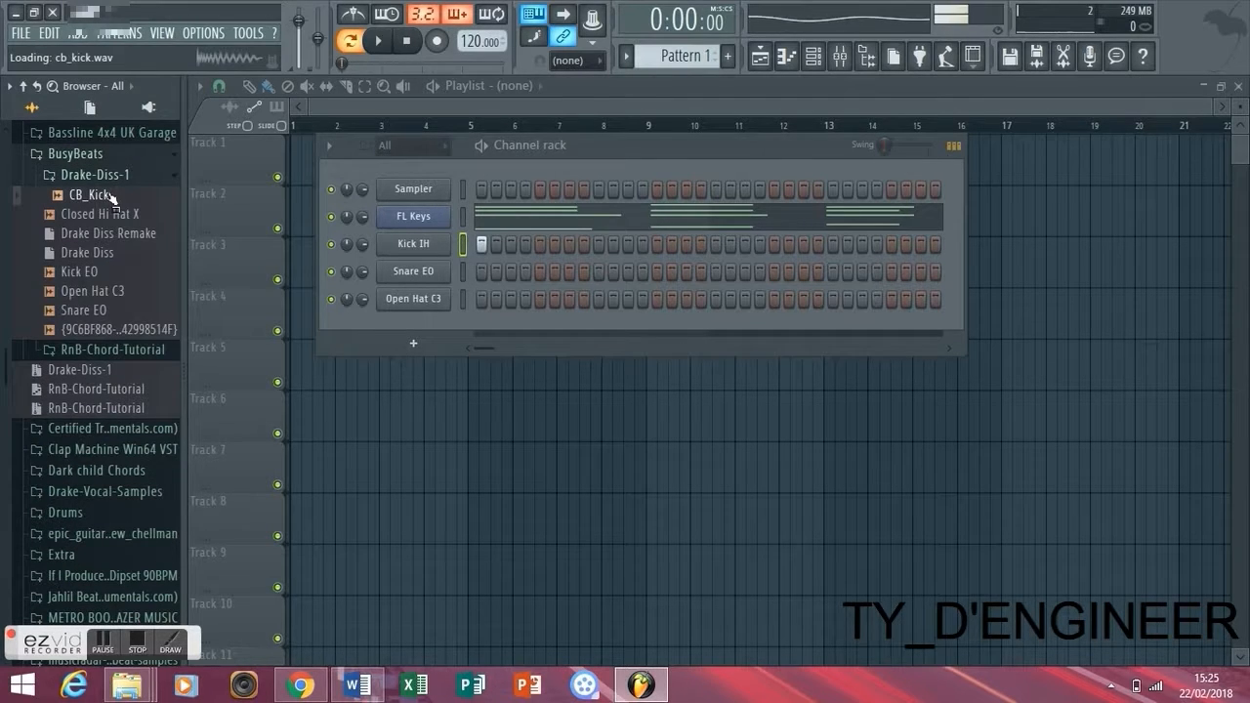
pyautogui.click(97, 174)
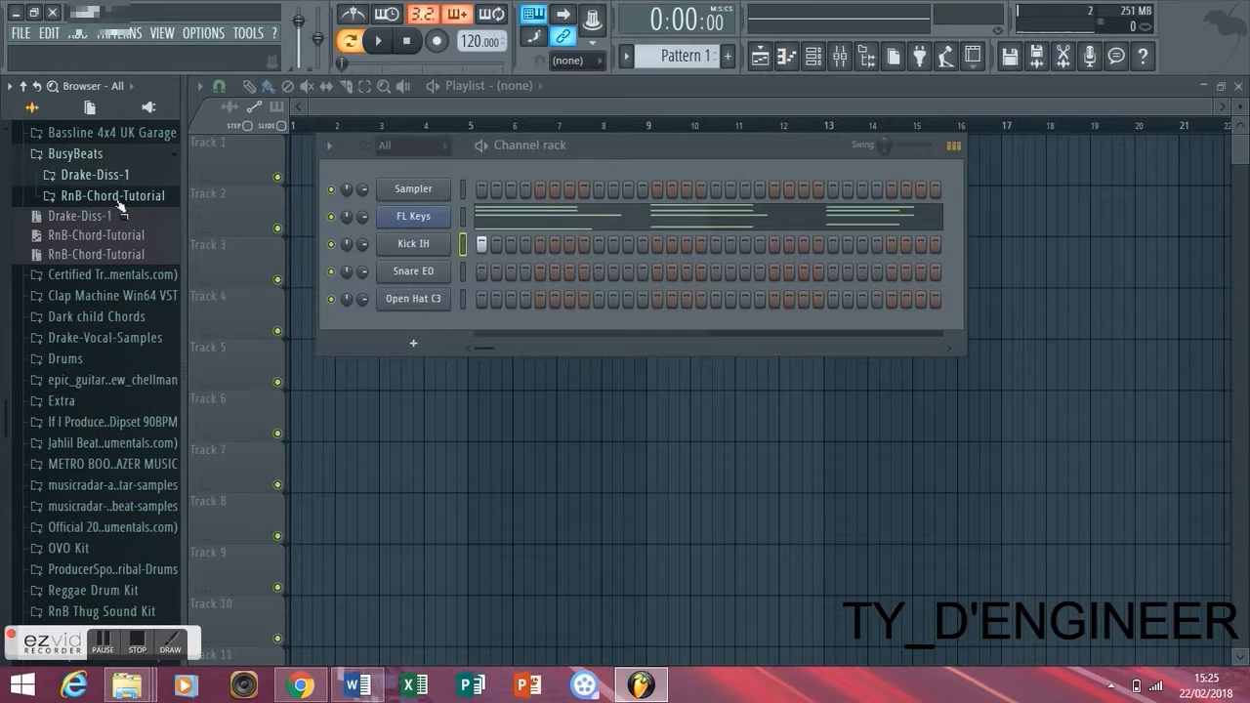
# - Insert Kick RB from the RnB-Chord-Tutorial folder as a new channel directly below Kick IH
pyautogui.click(123, 197)
pyautogui.click(78, 235)
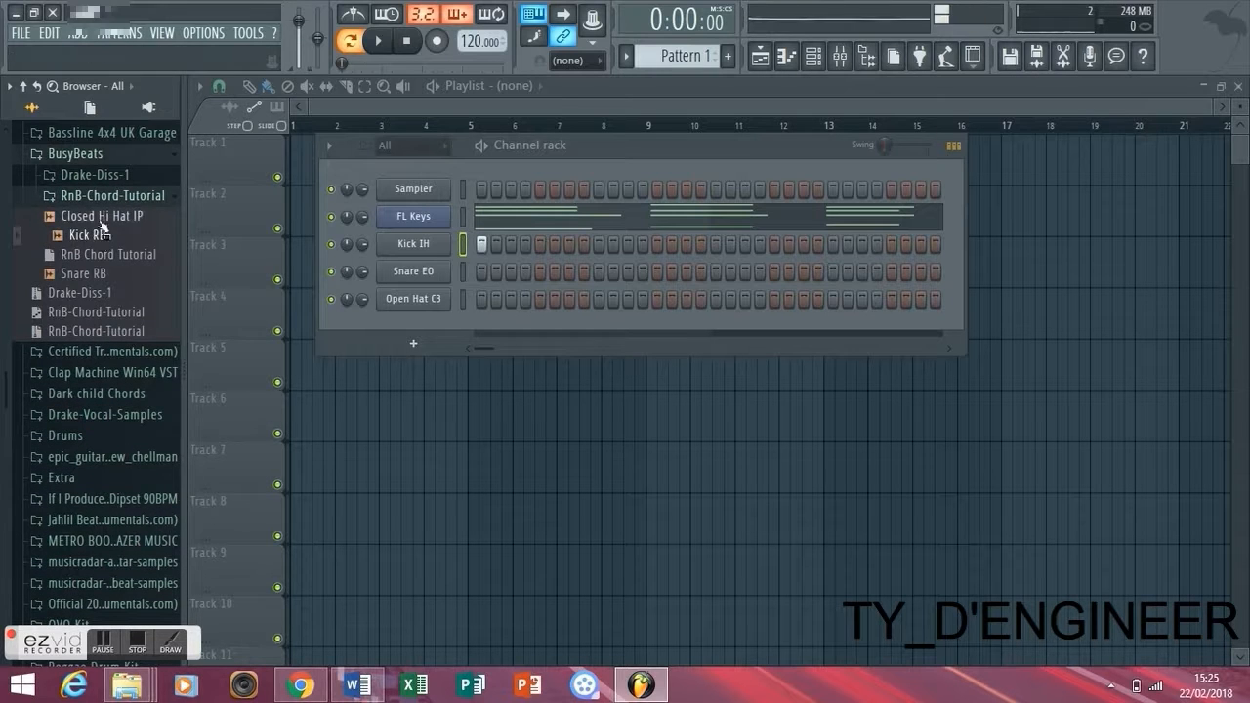
pyautogui.click(121, 197)
pyautogui.click(120, 197)
pyautogui.moveTo(86, 236); pyautogui.dragTo(420, 273)
# - Place a Kick RB hit on step 1 and play both kicks layered with the progression
pyautogui.click(481, 272)
pyautogui.press('space')
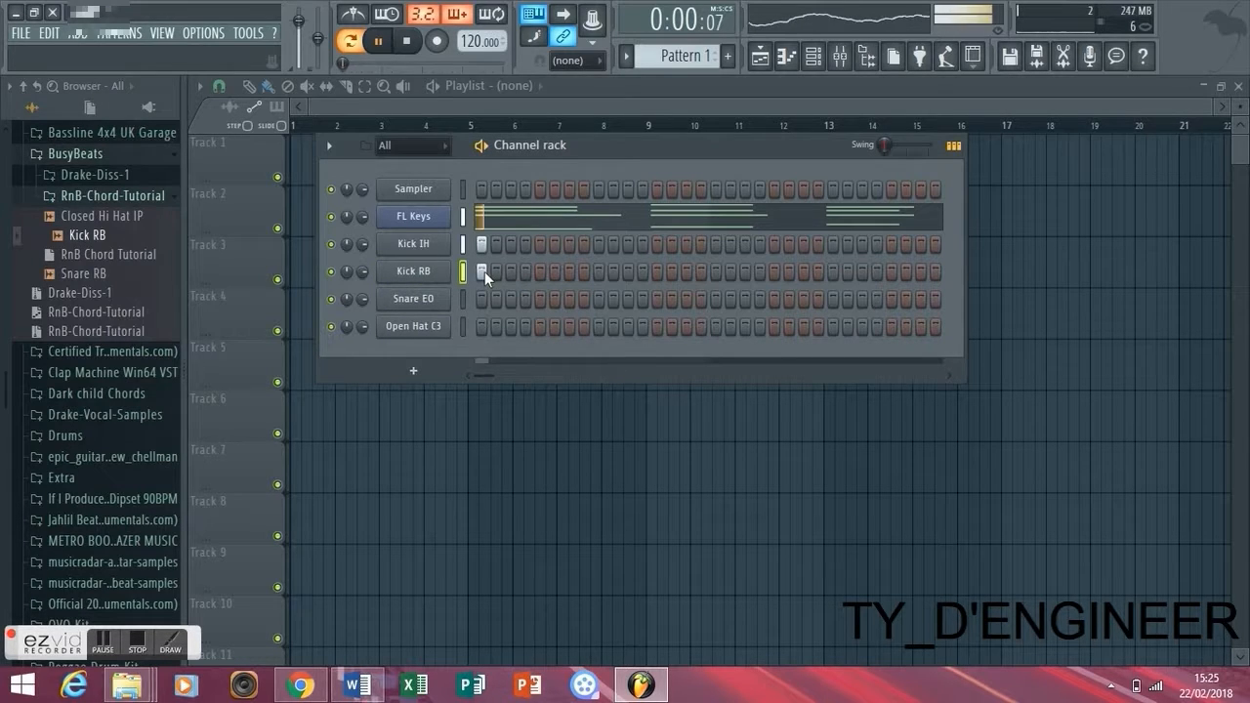
pyautogui.press('space')
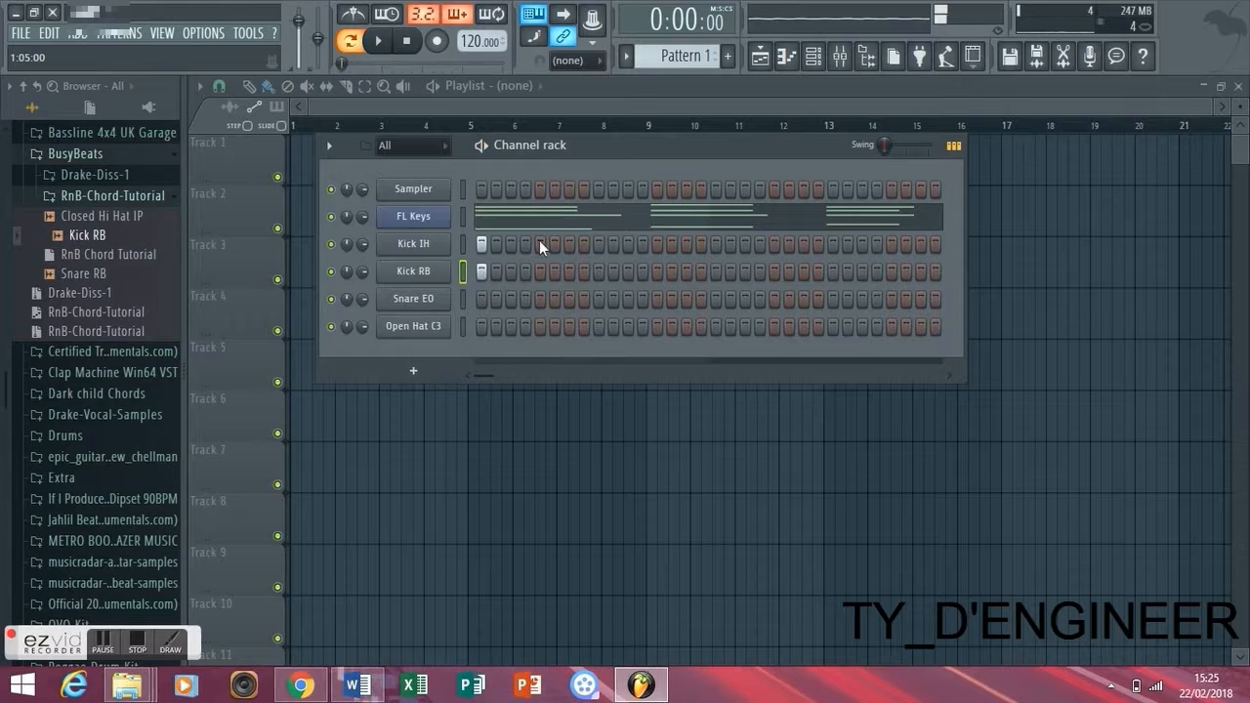
# - Try the second hit of Kick IH and Kick RB on step 4 and on step 5 while playing the pattern
pyautogui.click(526, 246)
pyautogui.click(526, 272)
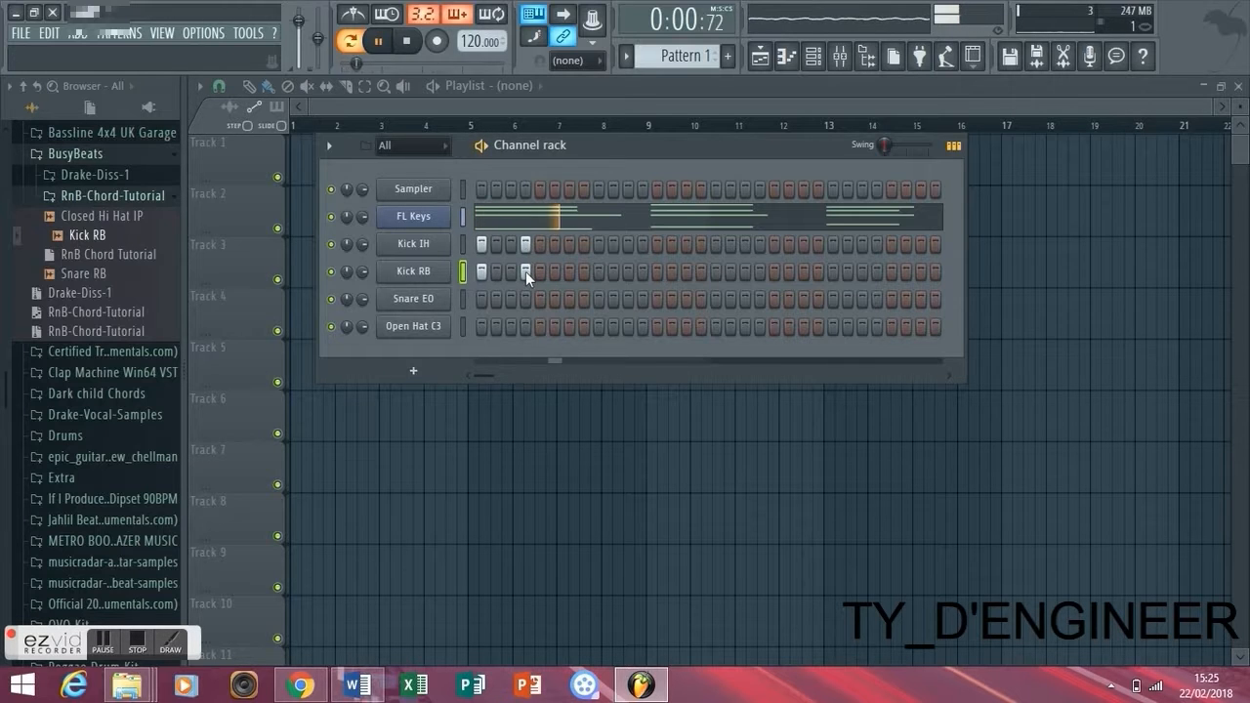
pyautogui.click(528, 247)
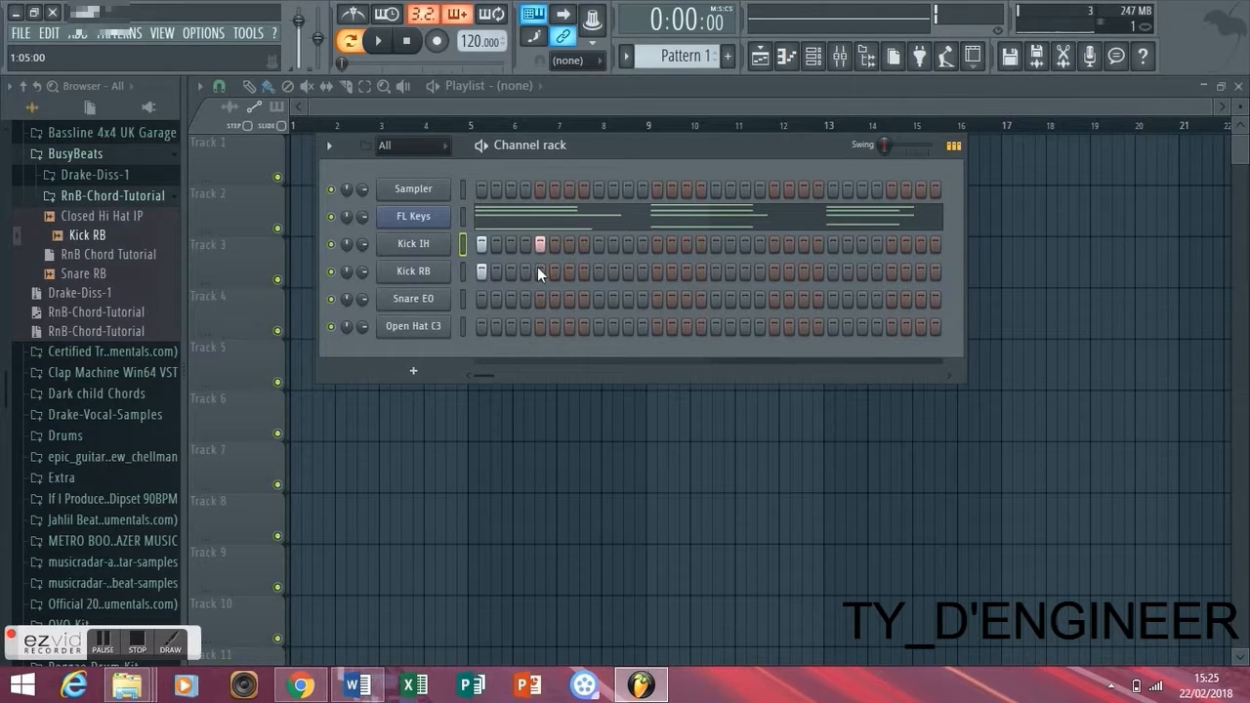
pyautogui.press('space')
pyautogui.click(538, 266)
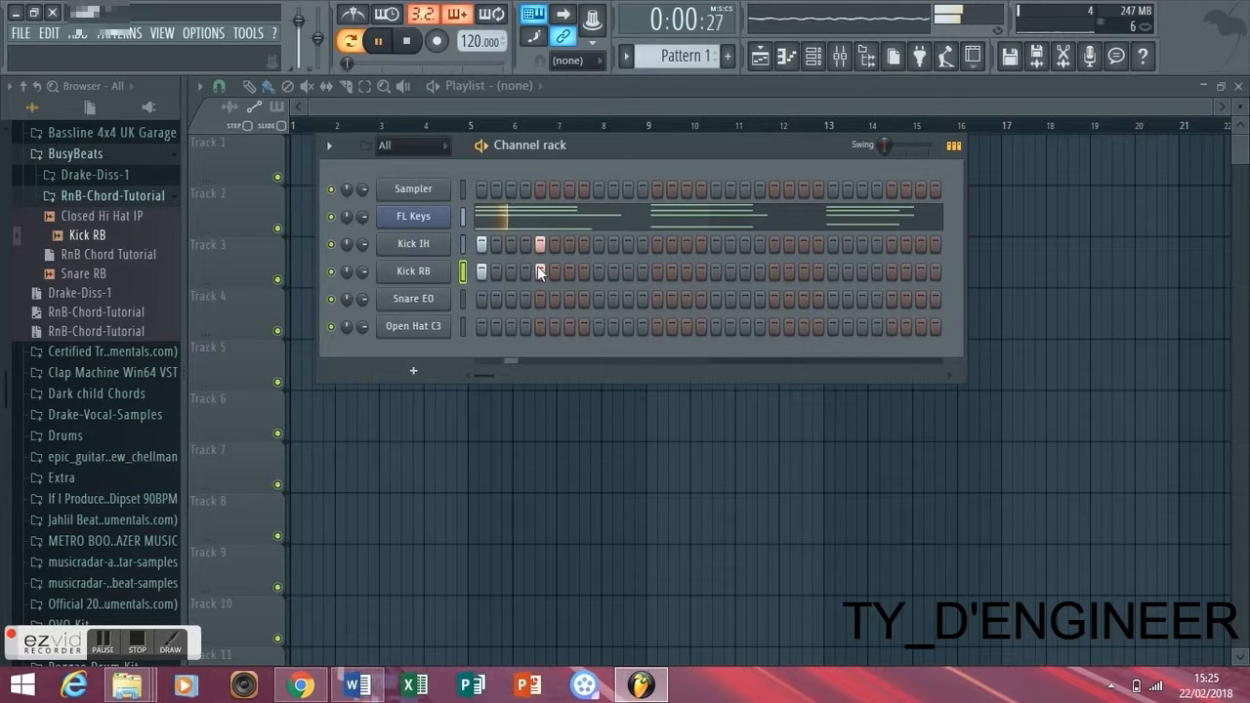
pyautogui.press('space')
# - Turn on the metronome and play the pattern to check the kick timing
pyautogui.click(360, 18)
pyautogui.press('space')
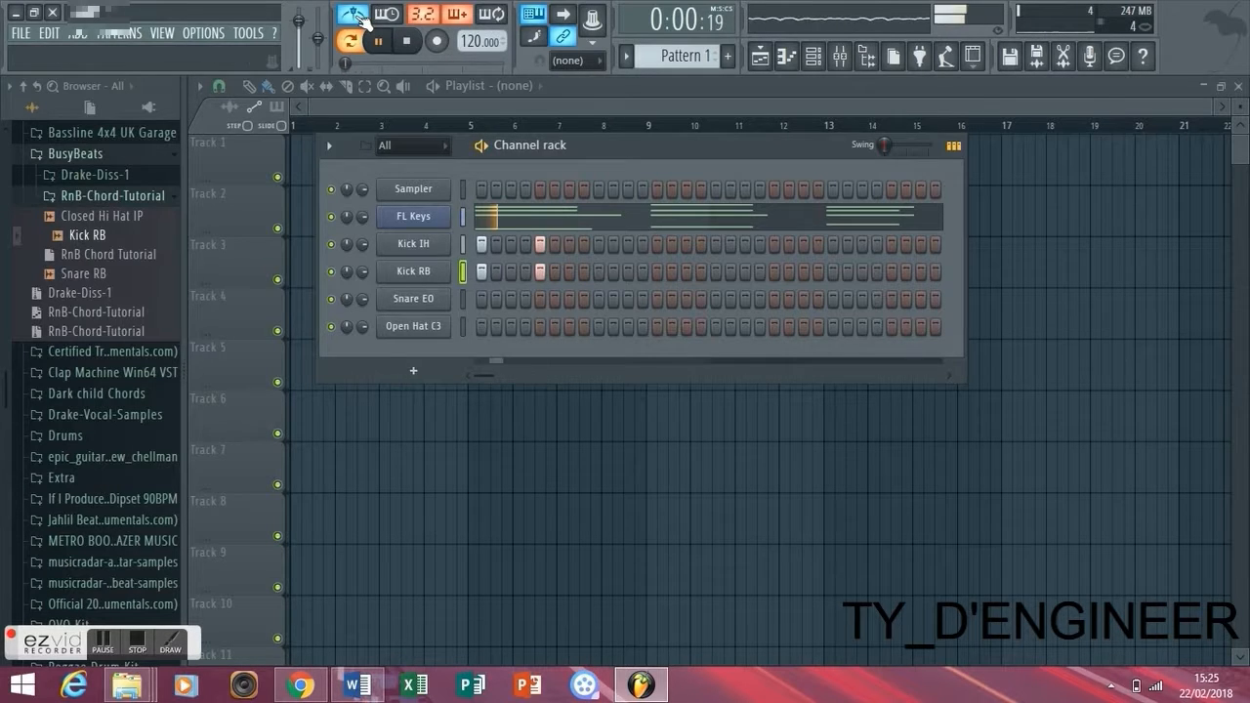
pyautogui.press('space')
# - Move the second hit of Kick IH and Kick RB to step 6 and play the pattern repeatedly
pyautogui.press('space')
pyautogui.press('space')
pyautogui.click(553, 244)
pyautogui.click(553, 271)
pyautogui.press('space')
pyautogui.press('space')
pyautogui.press('space')
pyautogui.press('space')
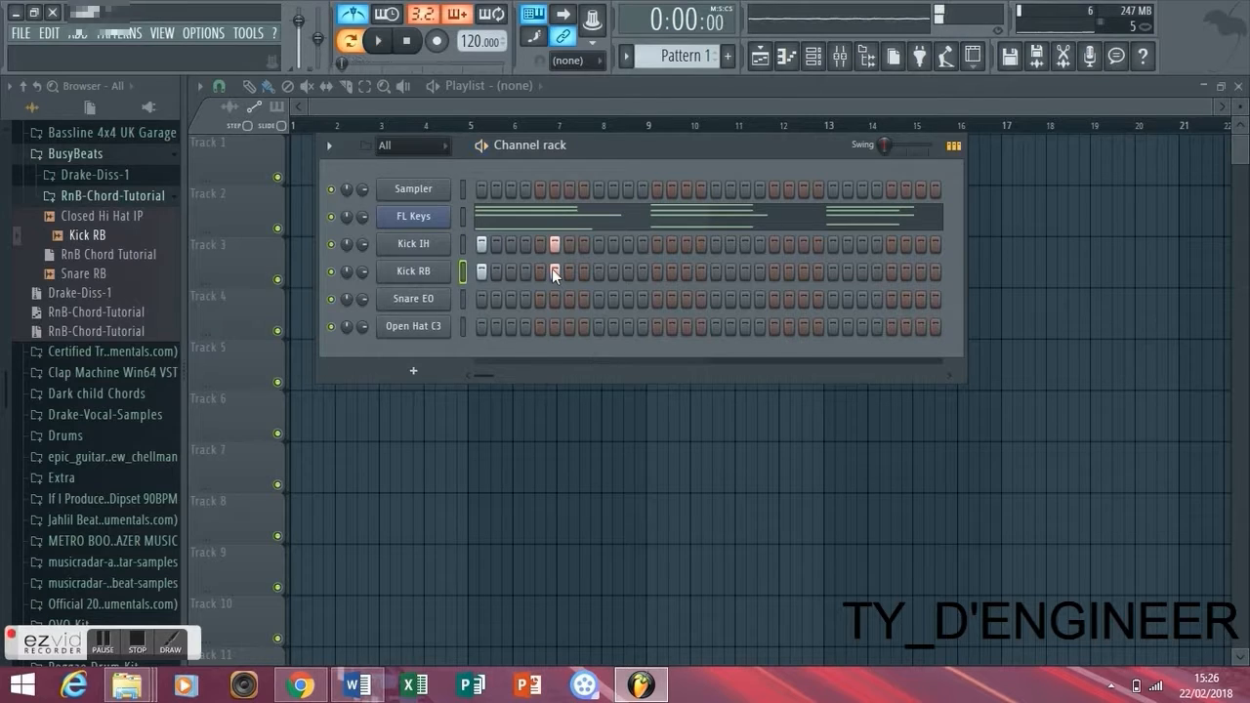
pyautogui.press('space')
pyautogui.press('space')
# - Place Snare EO hits on steps 9 and 25 and play the pattern
pyautogui.click(599, 299)
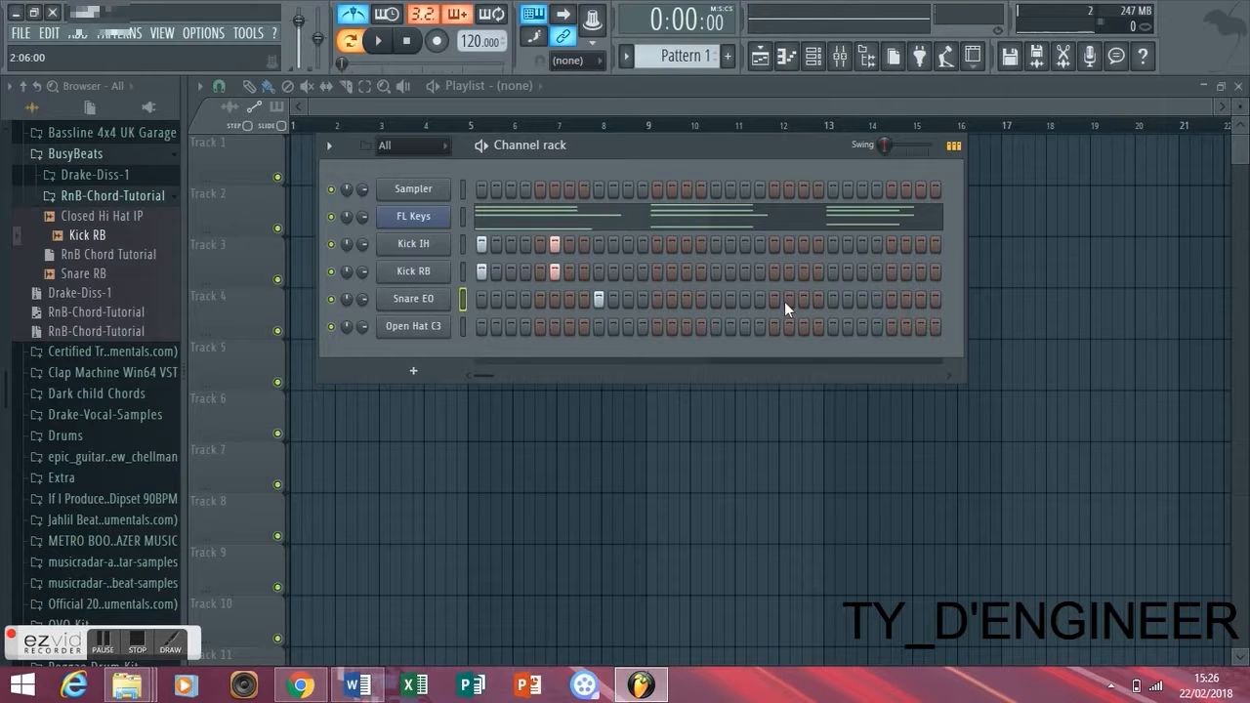
pyautogui.press('space')
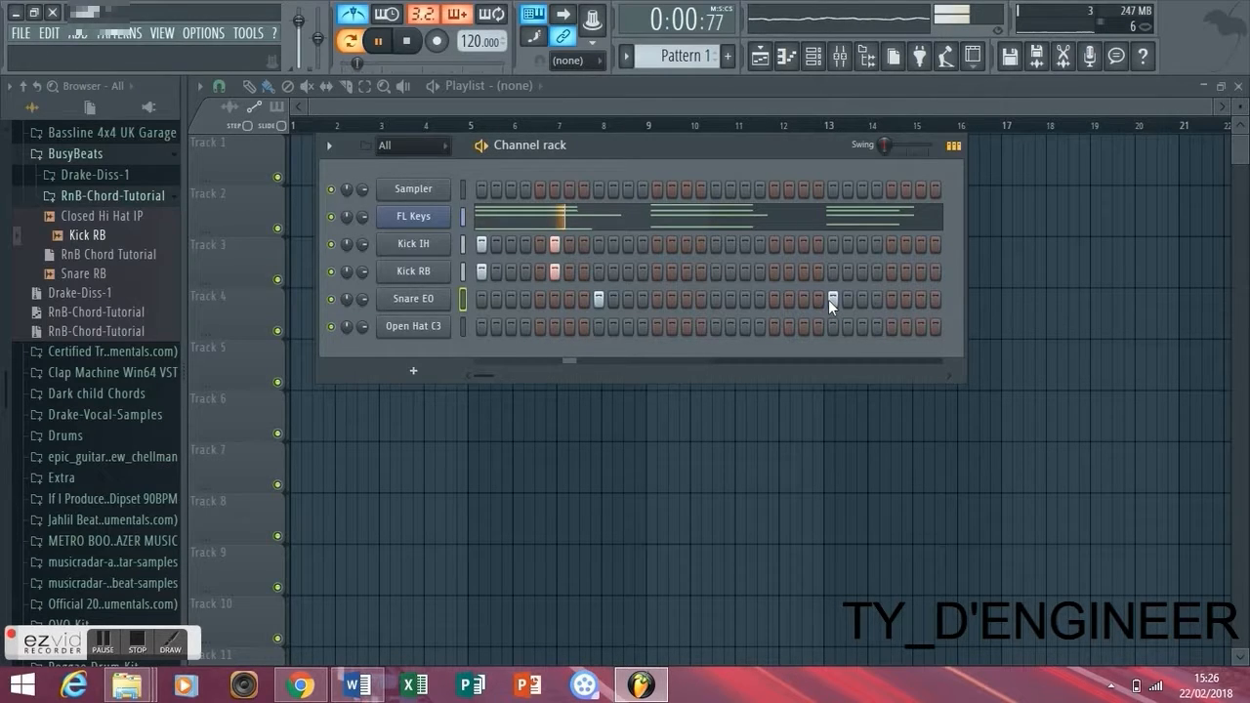
pyautogui.press('space')
# - Add Kick IH and Kick RB hits on steps 13 and 21 and play the pattern
pyautogui.click(657, 244)
pyautogui.click(656, 272)
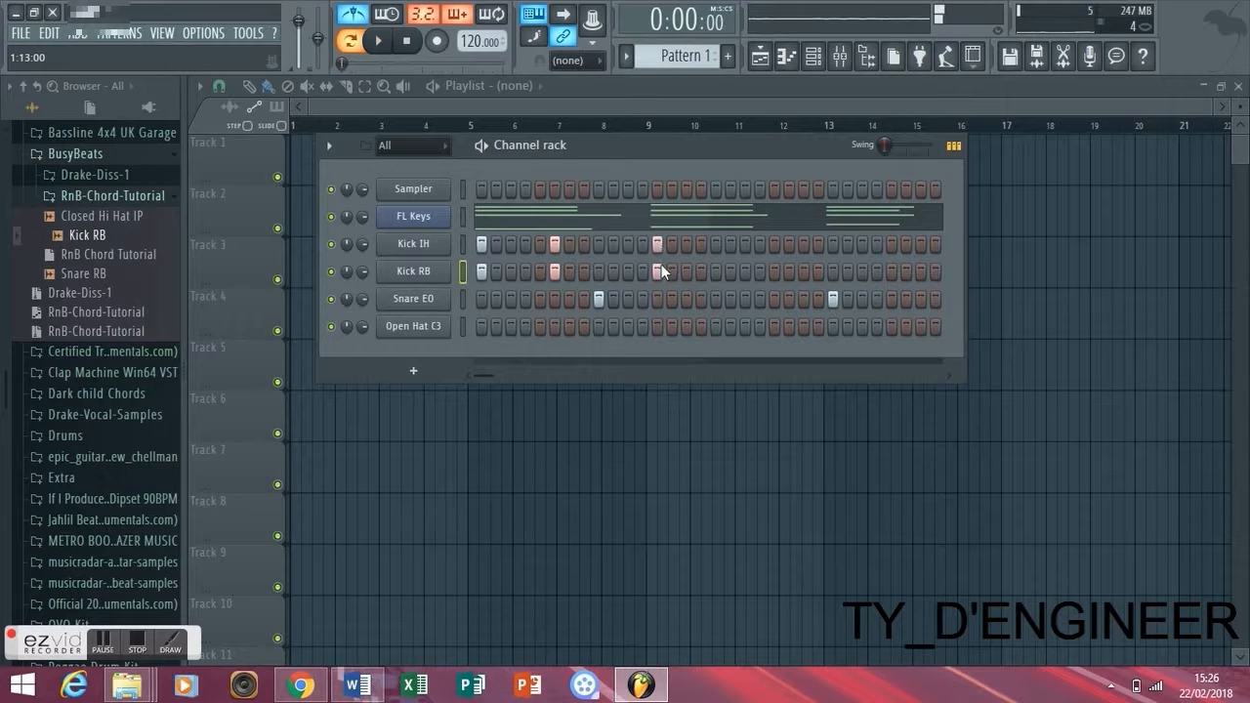
pyautogui.press('space')
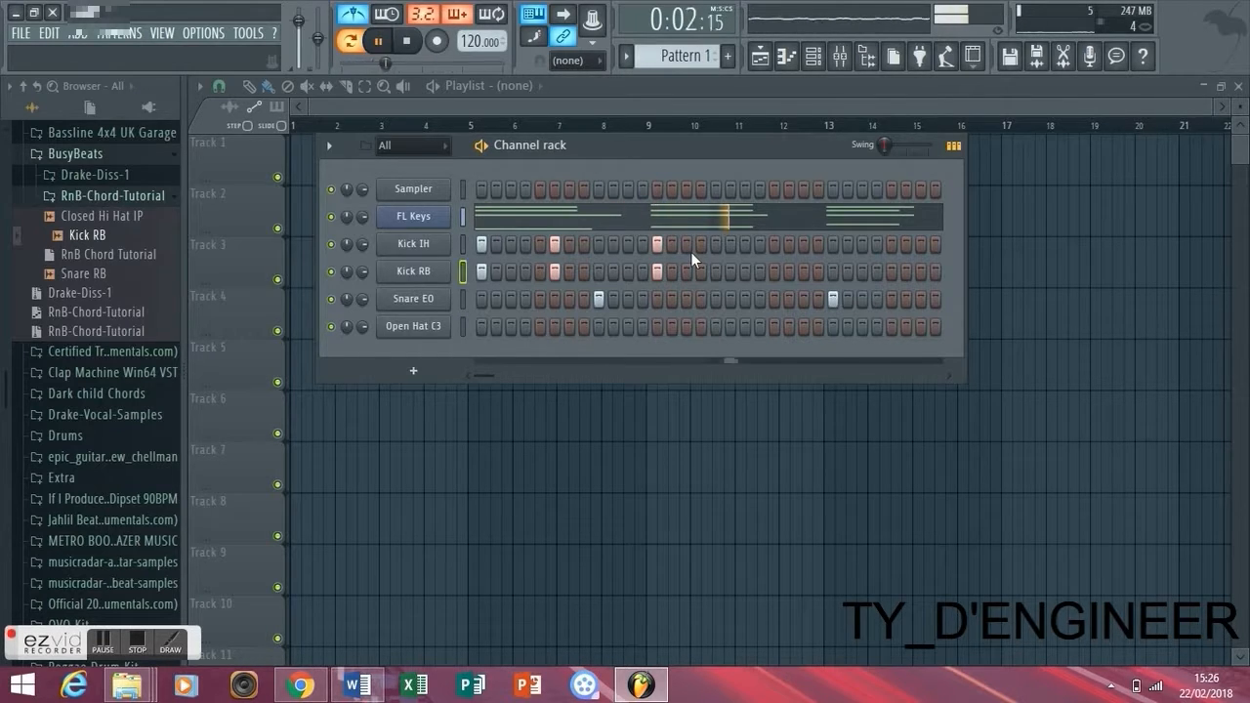
pyautogui.click(774, 245)
pyautogui.click(775, 270)
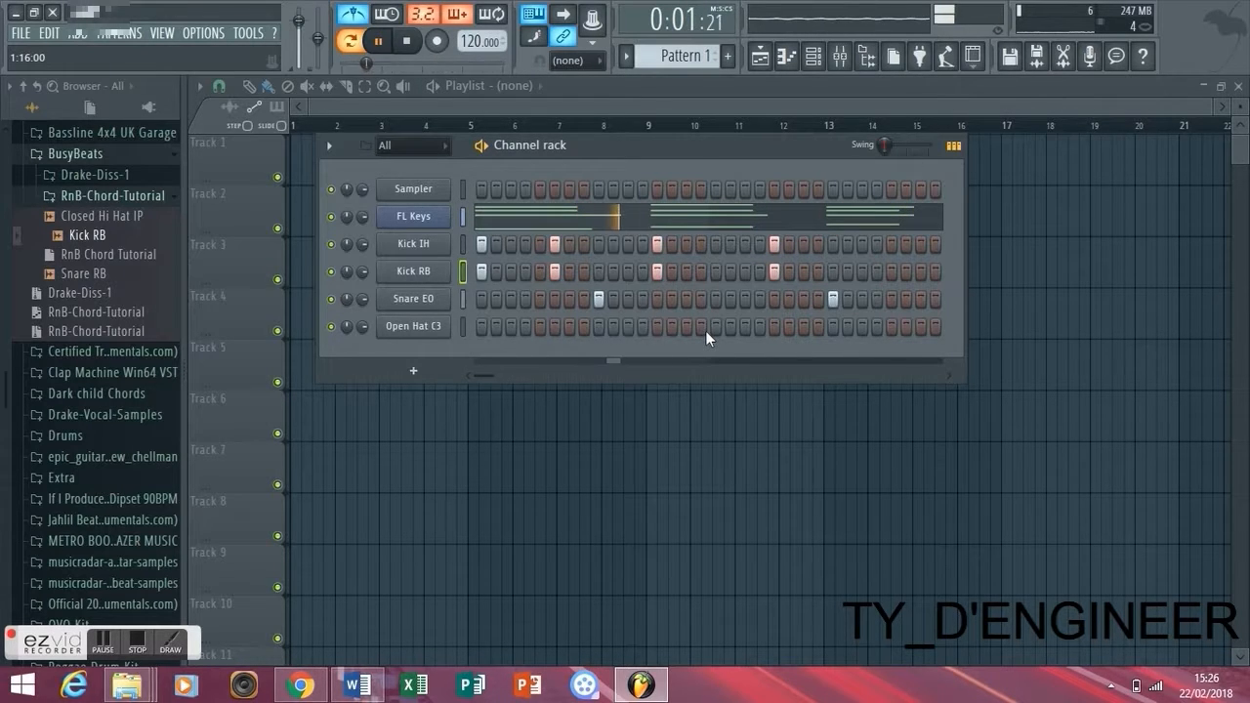
# - Add Snare EO hits on steps 27 and 28 and play the pattern
pyautogui.press('space')
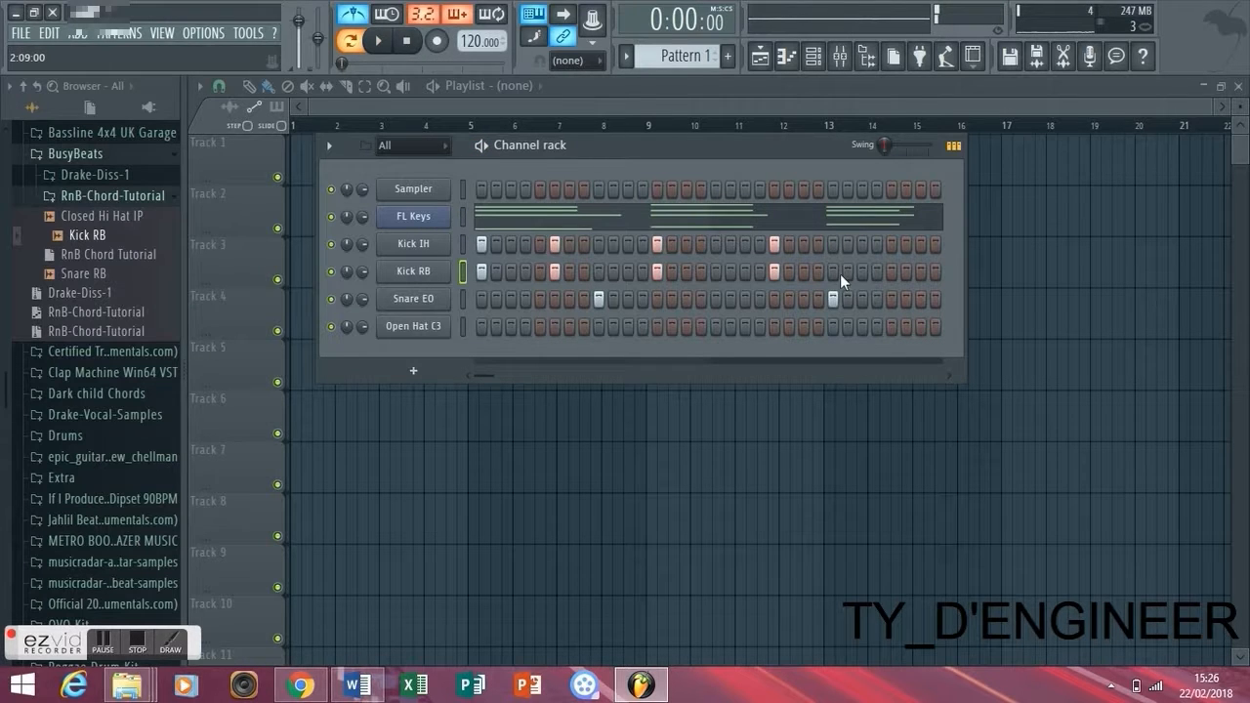
pyautogui.press('space')
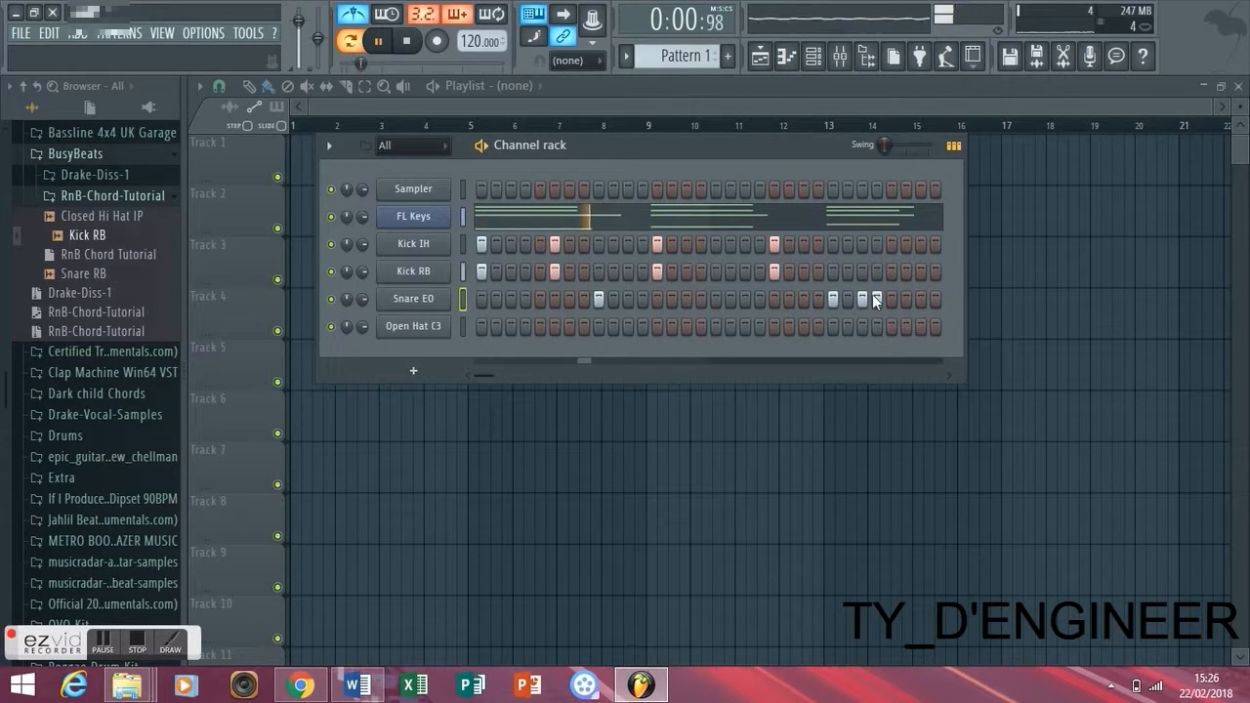
# - Try the second hit of Kick IH and Kick RB on step 5, and settle it on step 4 while playing the pattern
pyautogui.click(551, 248)
pyautogui.click(553, 267)
pyautogui.click(539, 248)
pyautogui.click(539, 268)
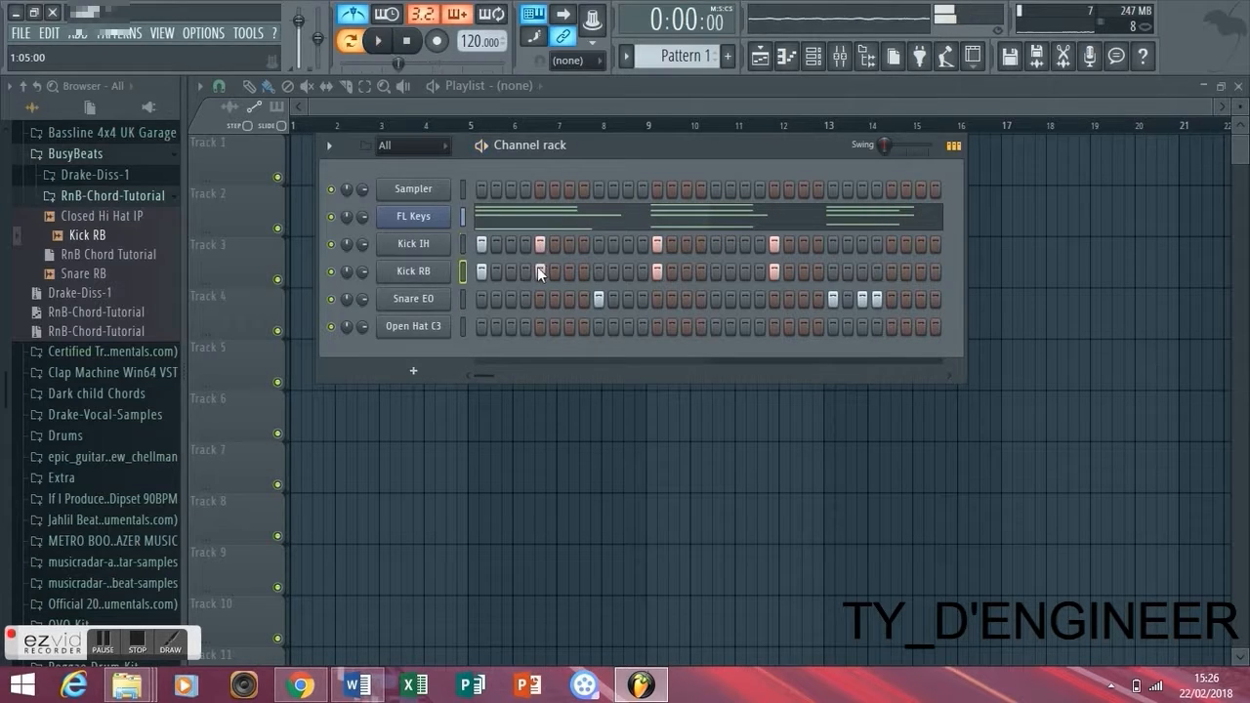
pyautogui.press('space')
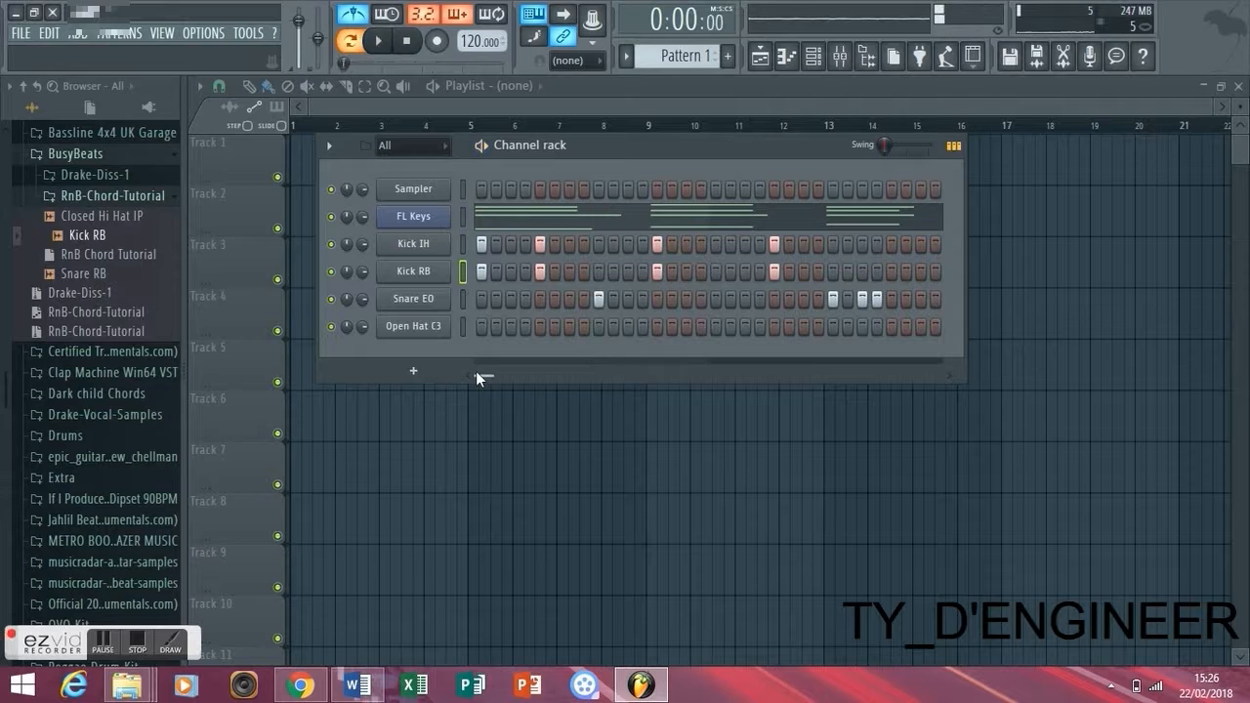
pyautogui.click(540, 244)
pyautogui.click(540, 271)
pyautogui.click(525, 245)
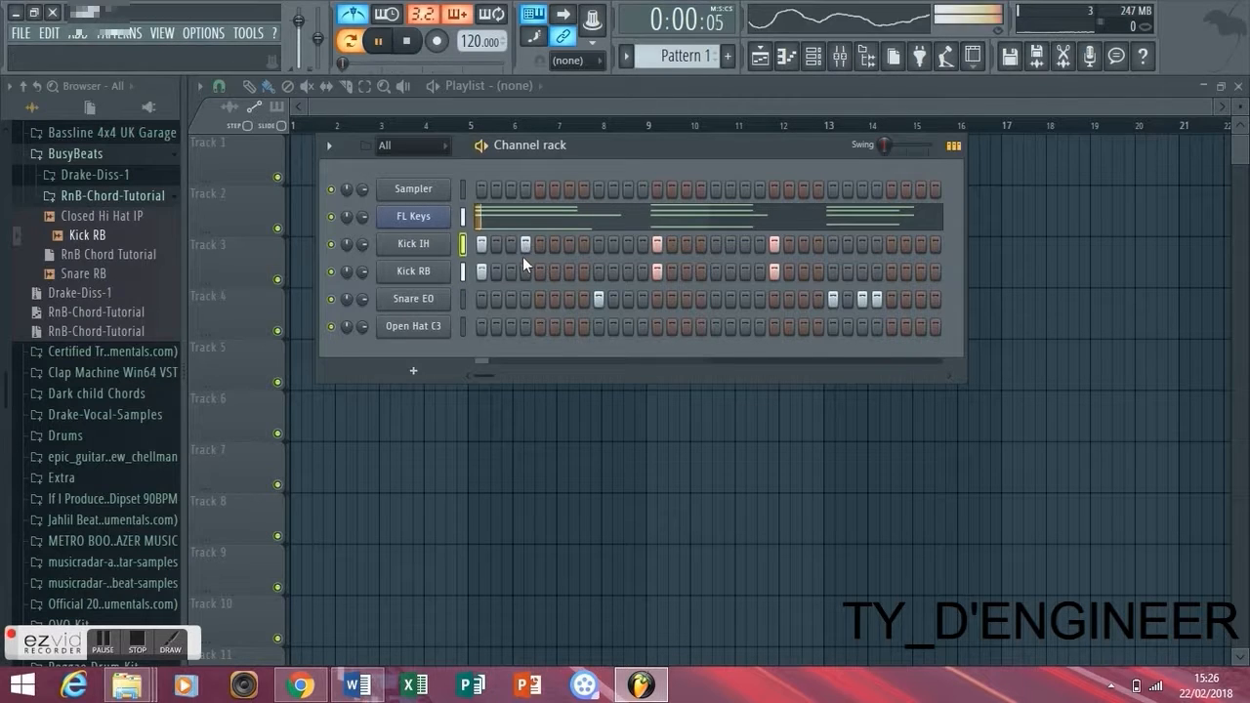
pyautogui.click(526, 267)
pyautogui.press('space')
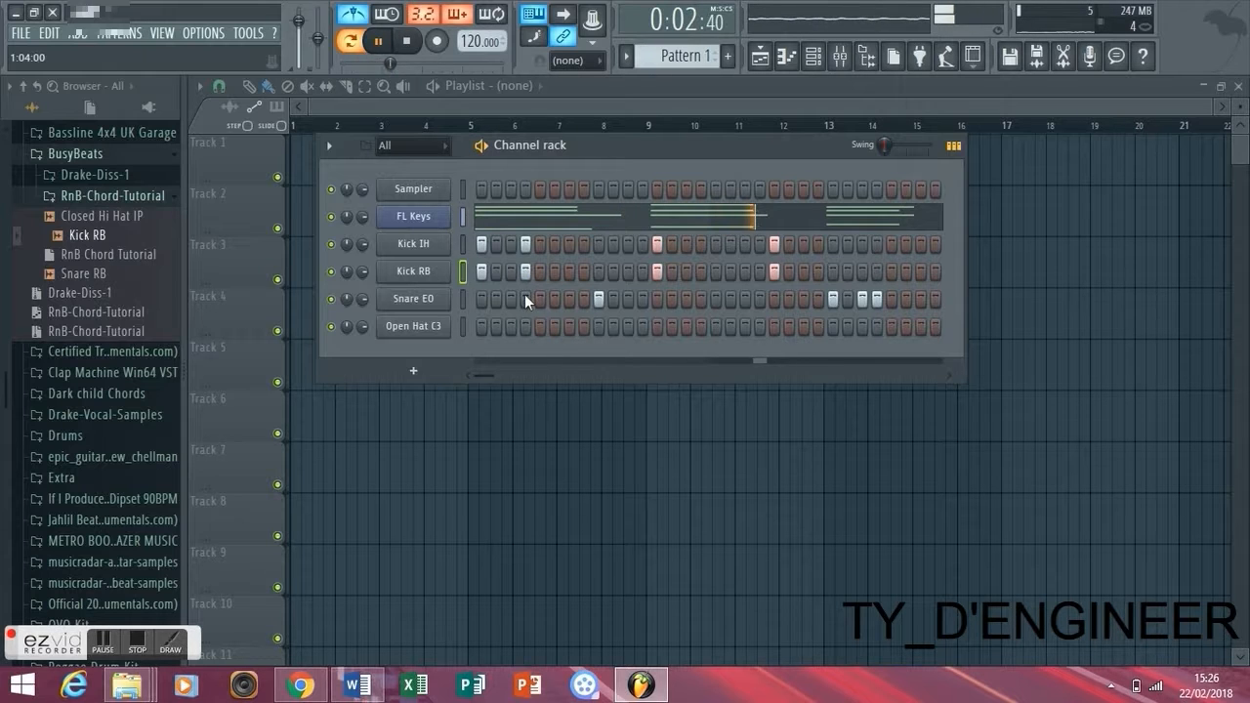
# - Add Kick IH and Kick RB hits on steps 33 and 37 and a Snare EO hit on step 41, checking by playback
pyautogui.moveTo(485, 375); pyautogui.dragTo(558, 366)
pyautogui.press('space')
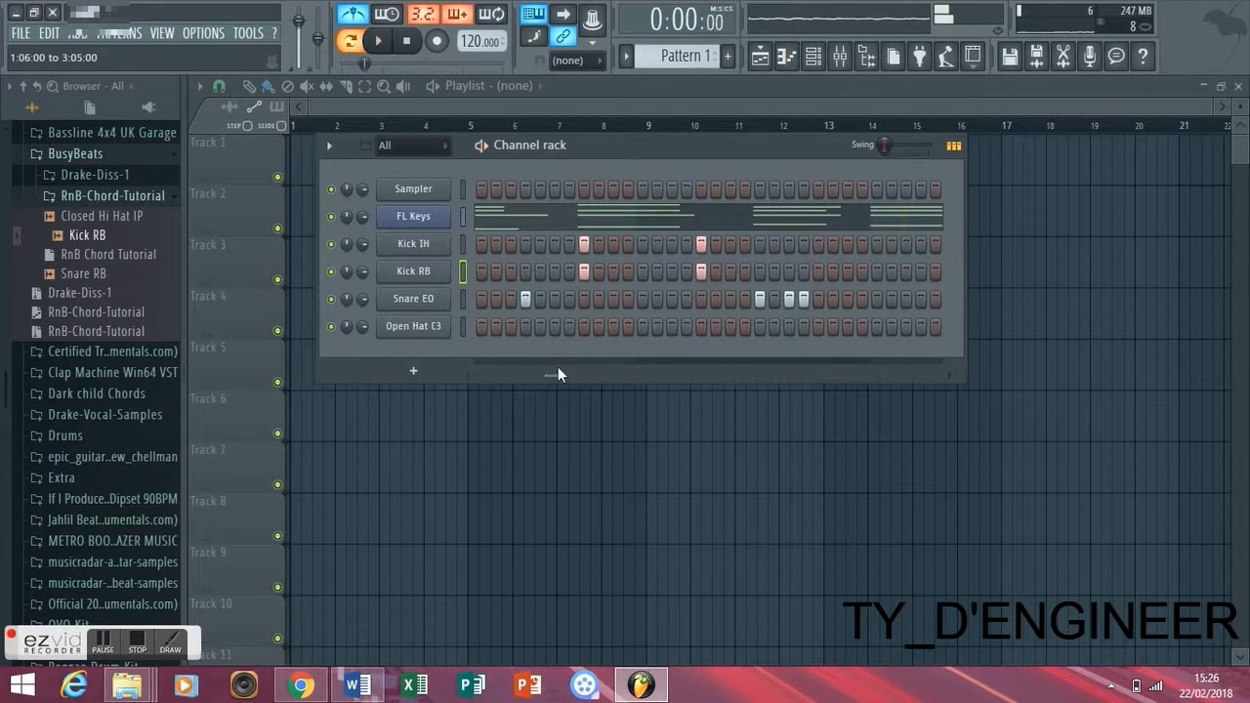
pyautogui.click(878, 245)
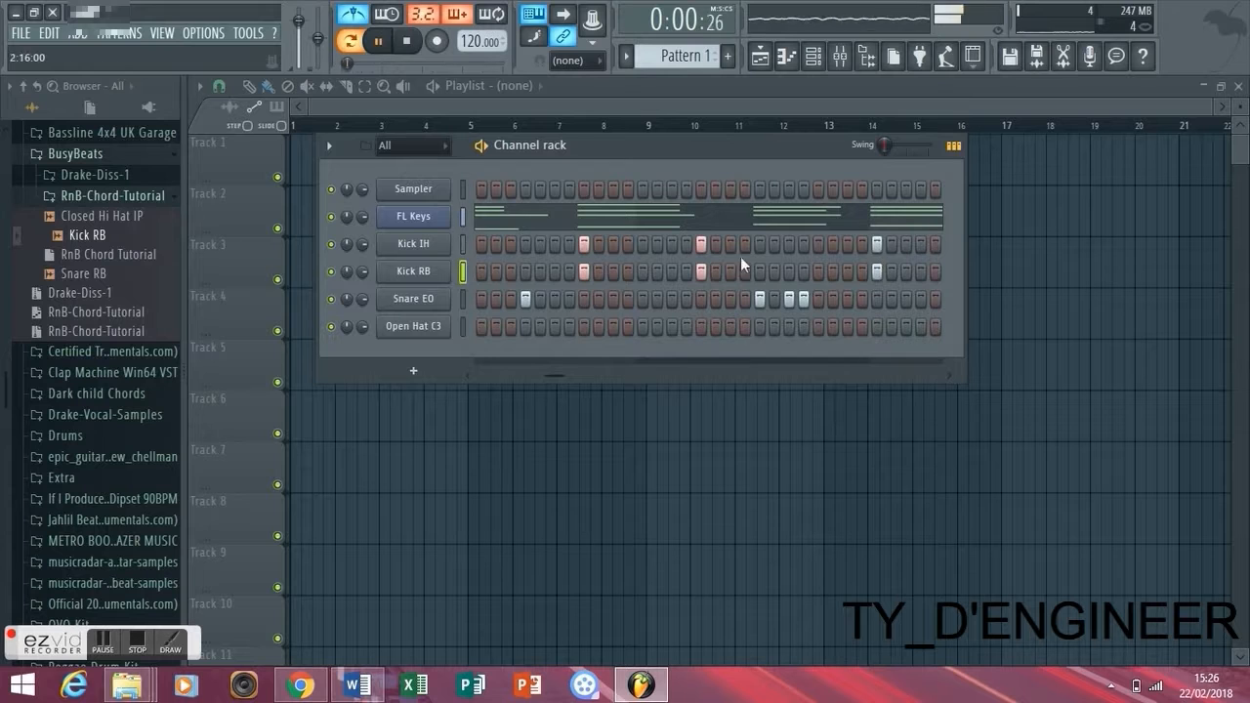
pyautogui.moveTo(560, 378); pyautogui.dragTo(786, 359)
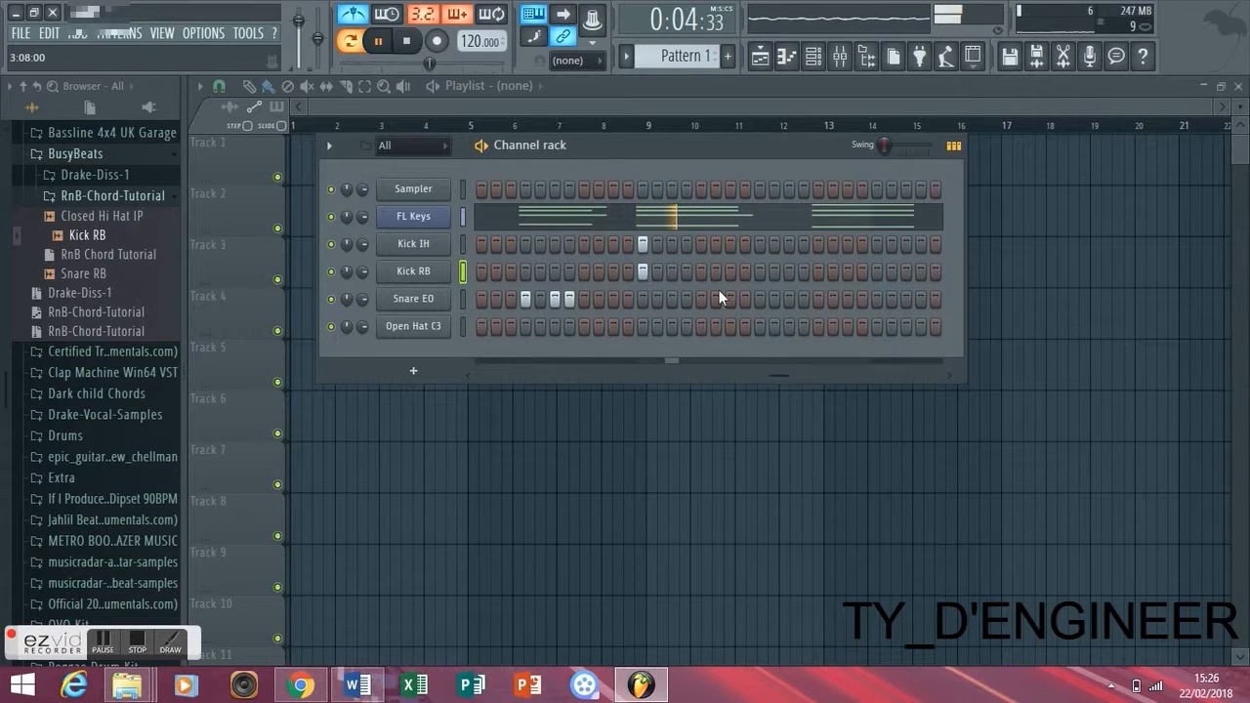
pyautogui.press('space')
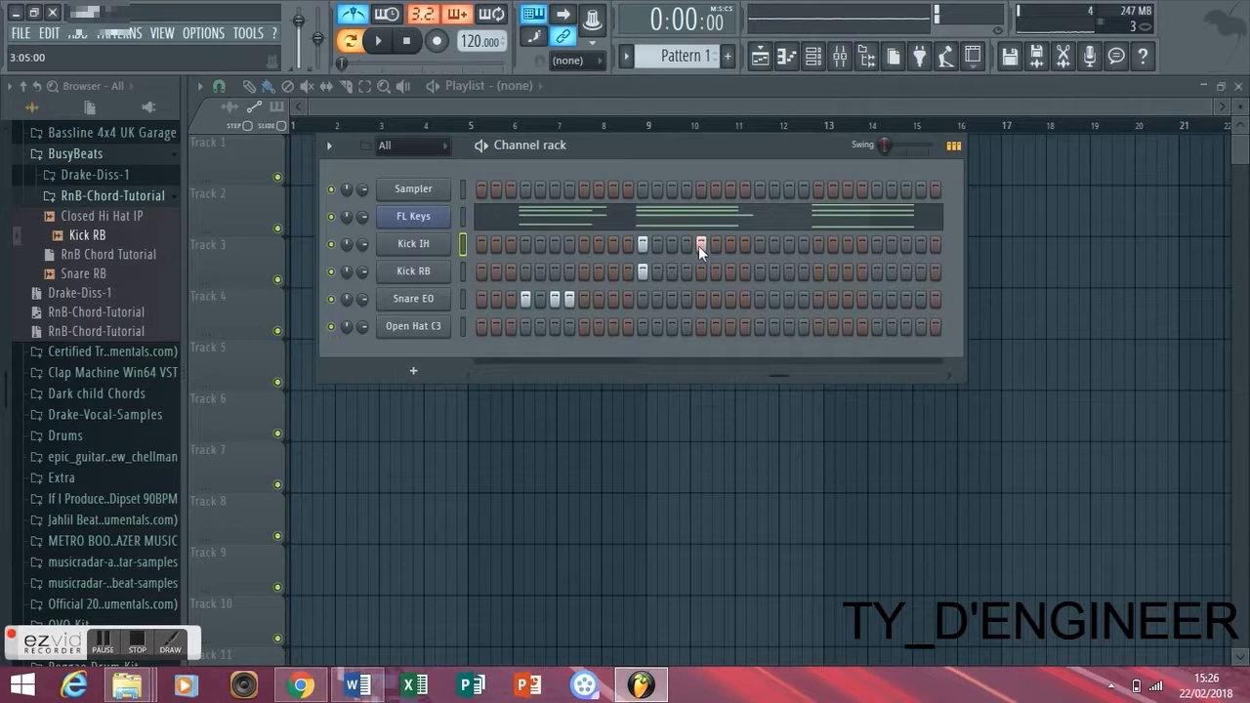
pyautogui.click(761, 299)
pyautogui.press('space')
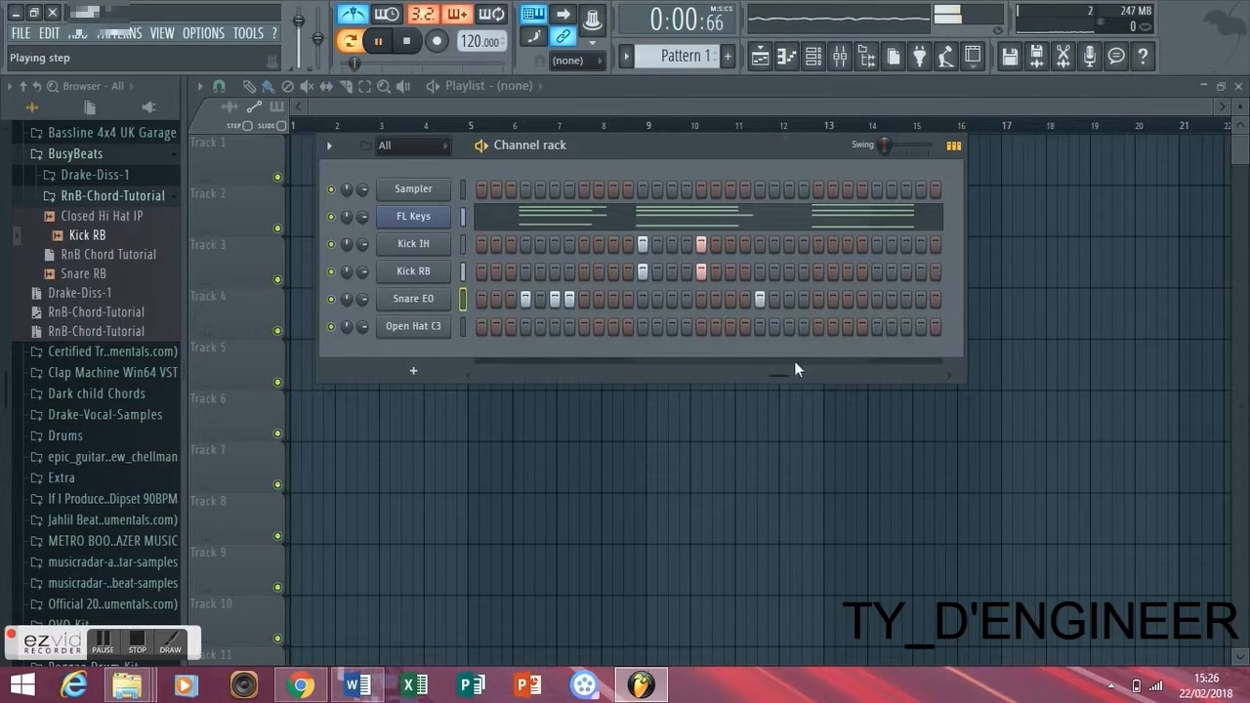
# - Add Kick IH and Kick RB hits on step 45 and a Snare EO hit on step 57, and play with the metronome off
pyautogui.moveTo(805, 371); pyautogui.dragTo(823, 372)
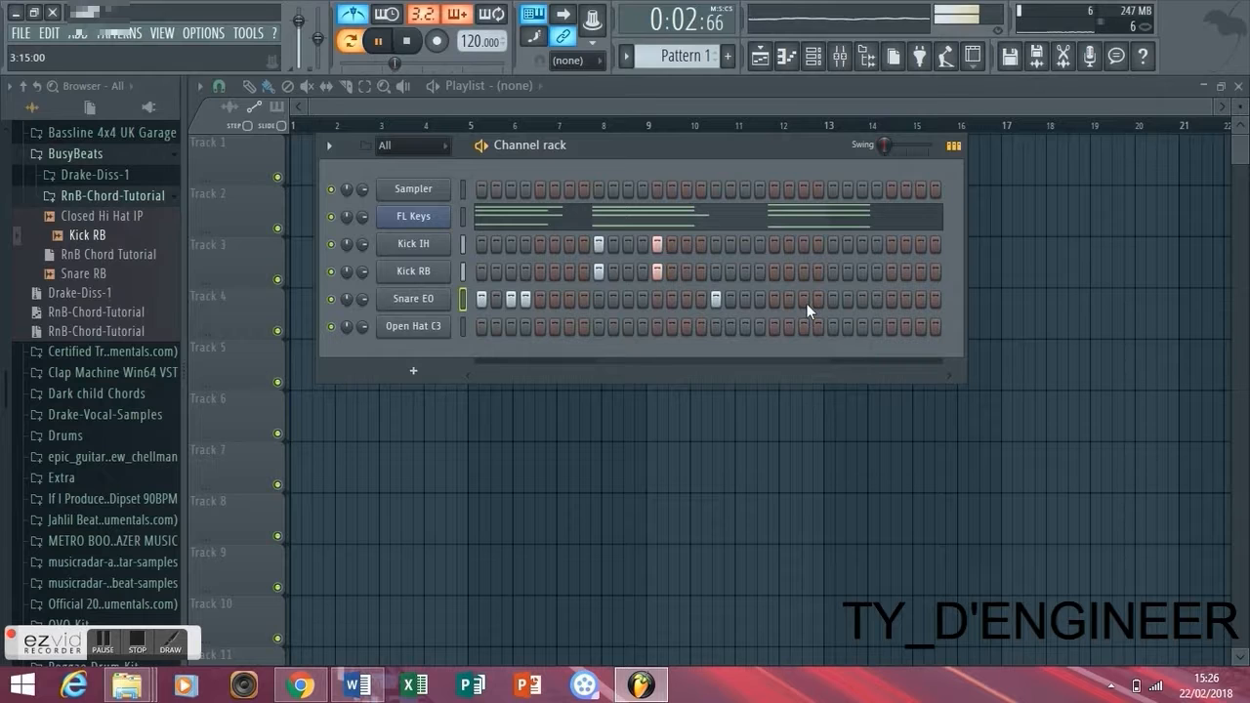
pyautogui.click(777, 244)
pyautogui.click(772, 267)
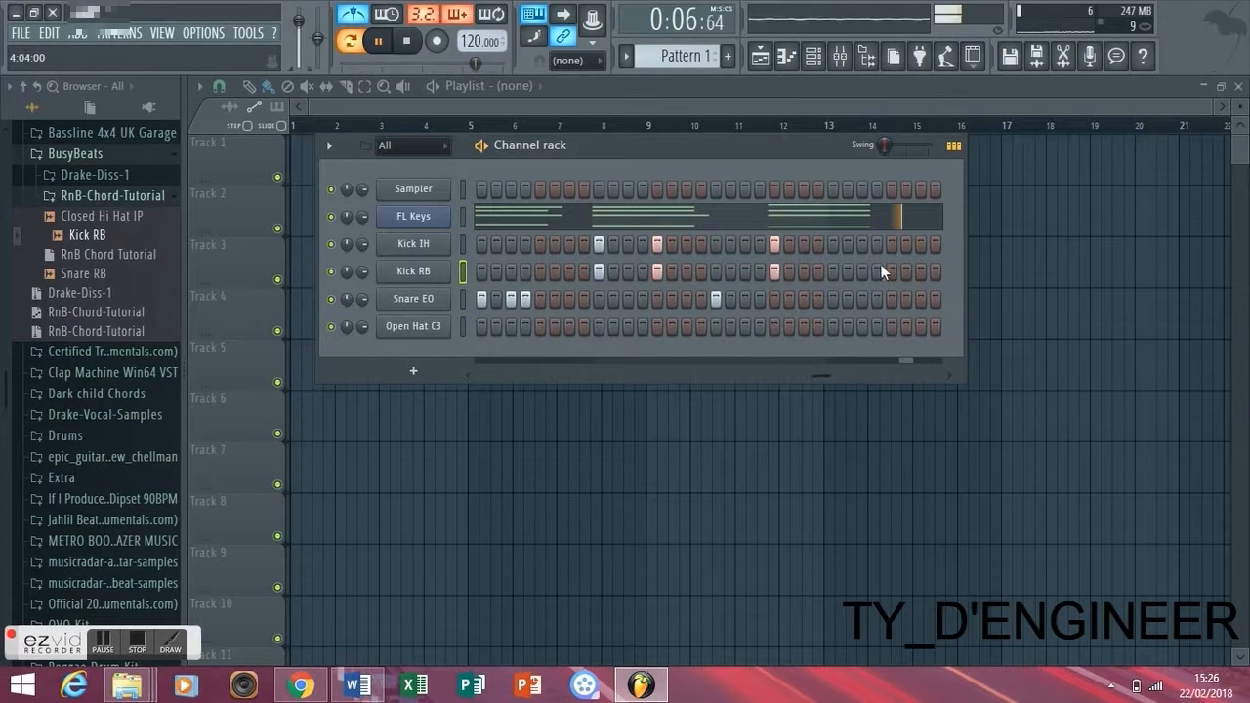
pyautogui.moveTo(834, 373); pyautogui.dragTo(897, 373)
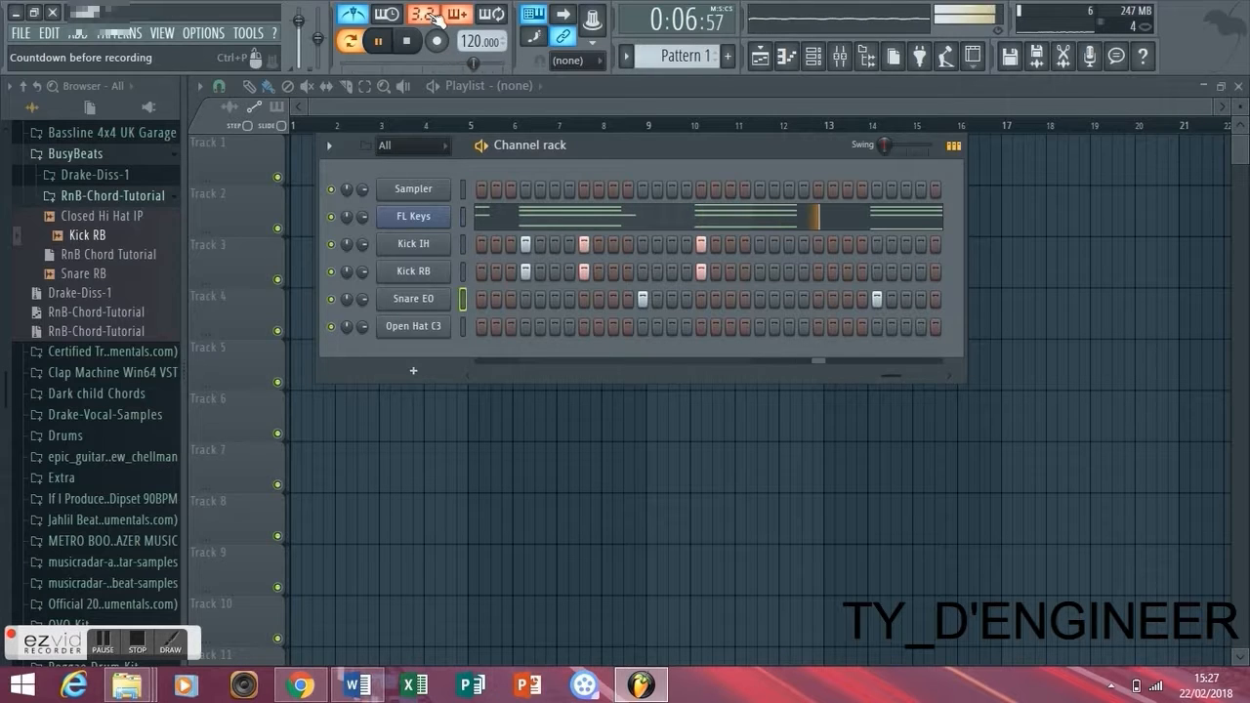
pyautogui.press('space')
pyautogui.press('space')
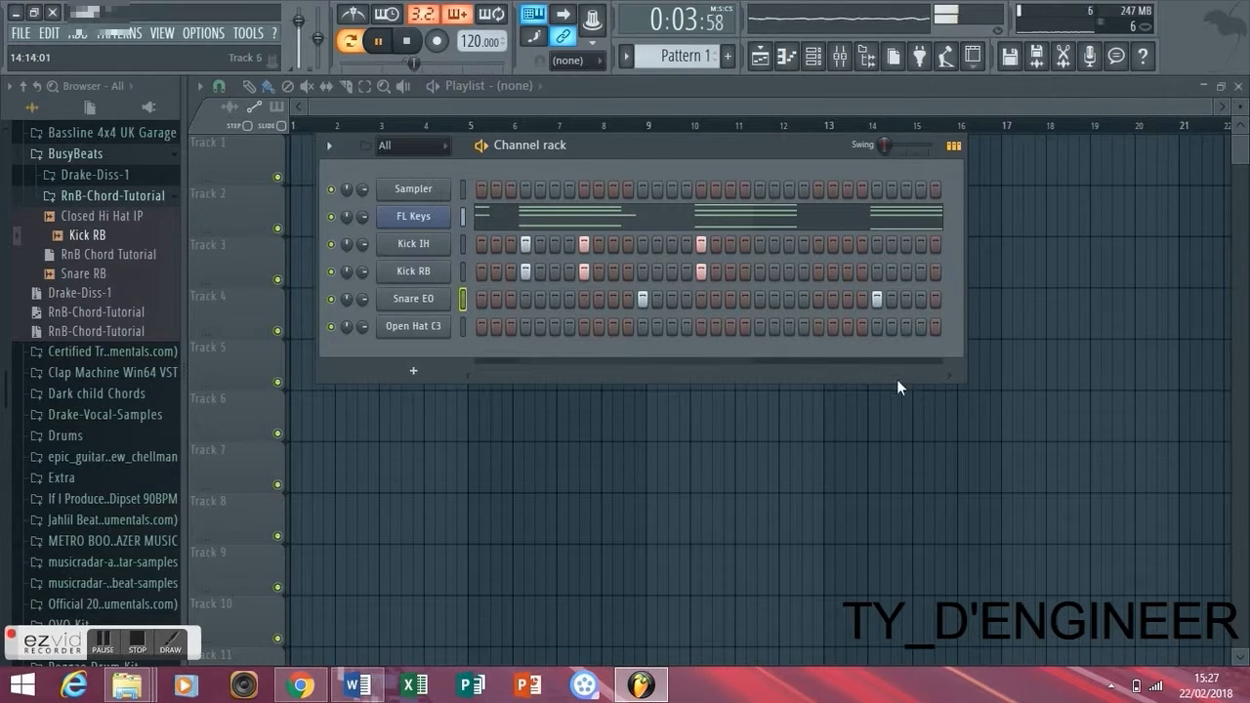
# - Place an Open Hat C3 hit on step 49 and adjust that channel's level and panning
pyautogui.moveTo(893, 375); pyautogui.dragTo(474, 375)
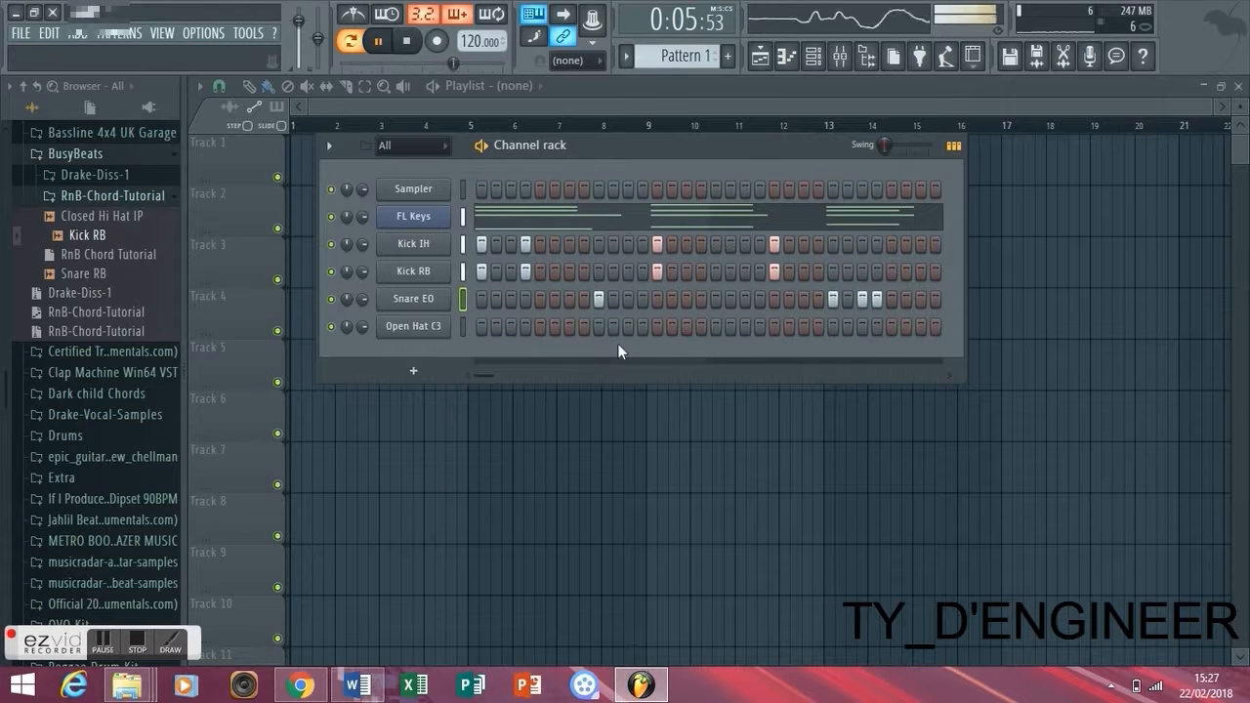
pyautogui.moveTo(477, 373); pyautogui.dragTo(977, 359)
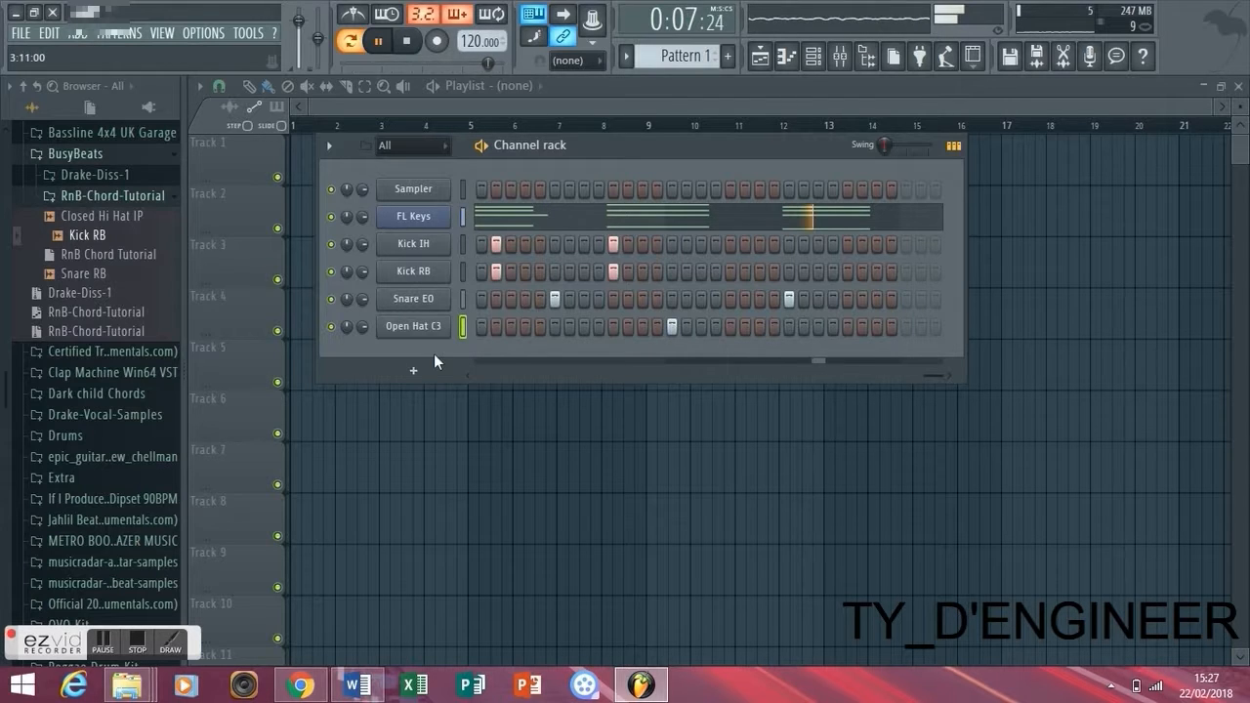
pyautogui.moveTo(362, 326)
pyautogui.mouseDown()
pyautogui.moveTo(362, 341)
pyautogui.moveTo(347, 333)
pyautogui.mouseUp()
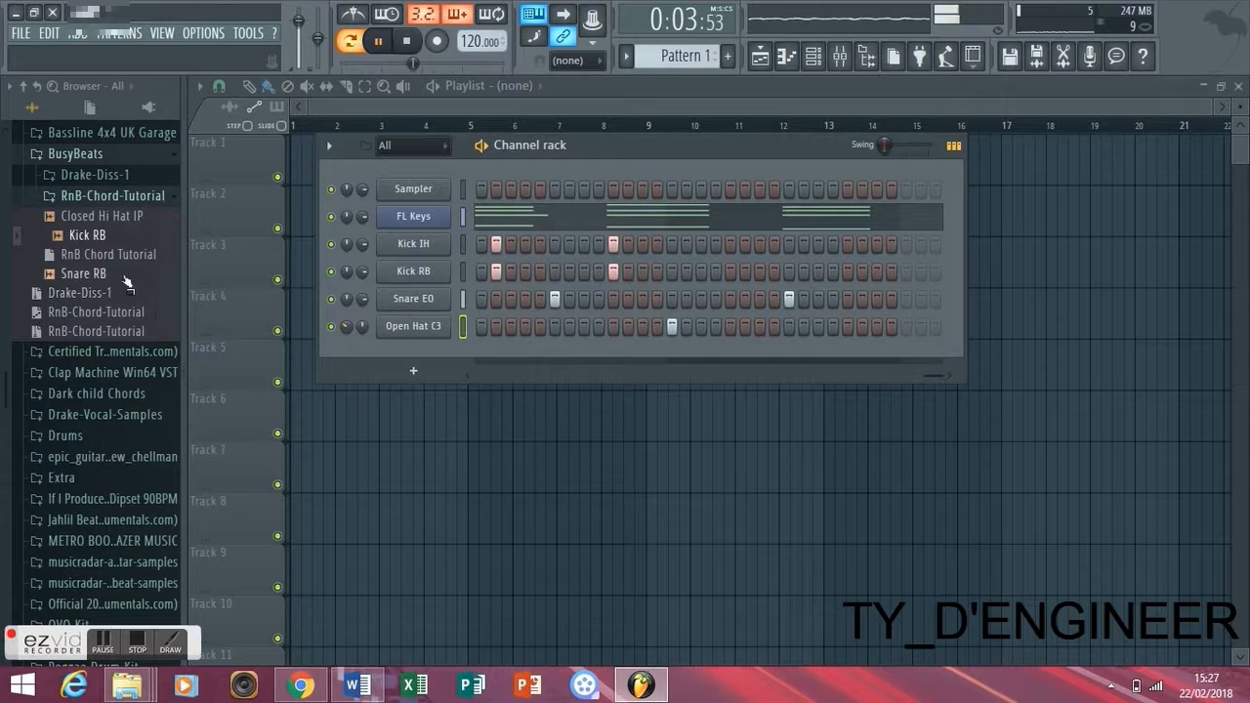
# - Add the Closed Hi Hat IP sample as a new channel and play the pattern with its hits on steps 1, 2 and 3
pyautogui.click(134, 217)
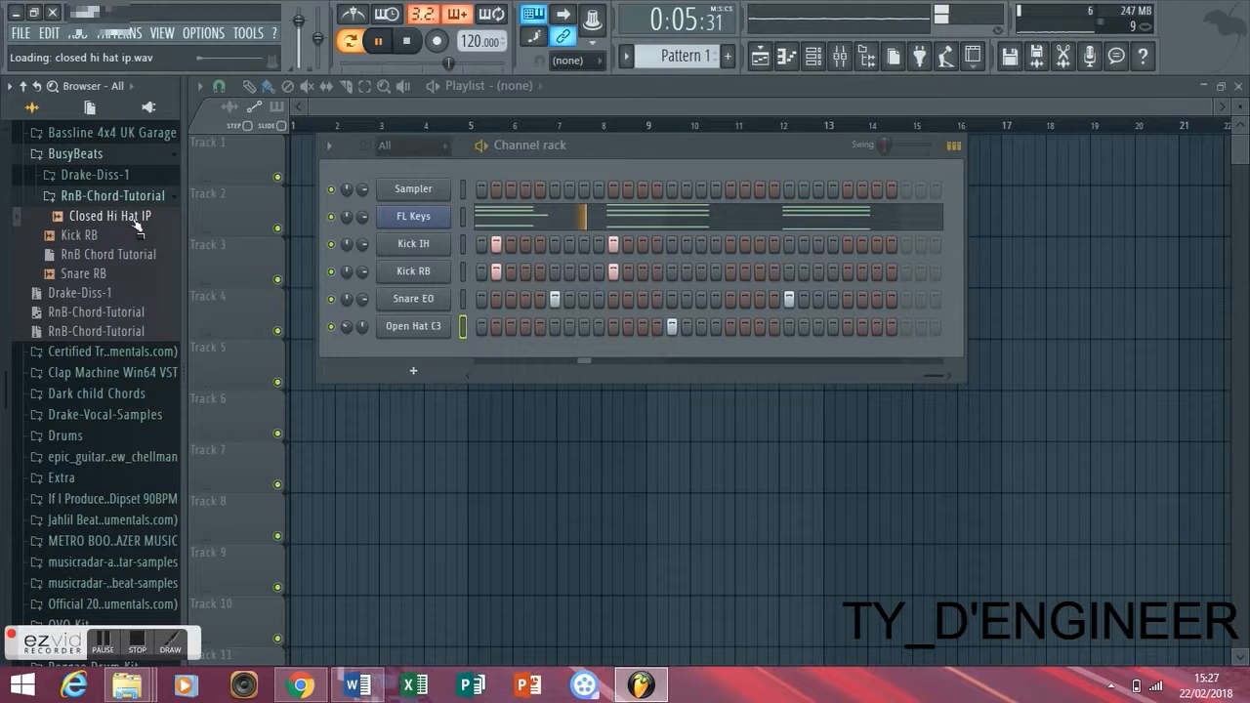
pyautogui.moveTo(136, 224); pyautogui.dragTo(403, 356)
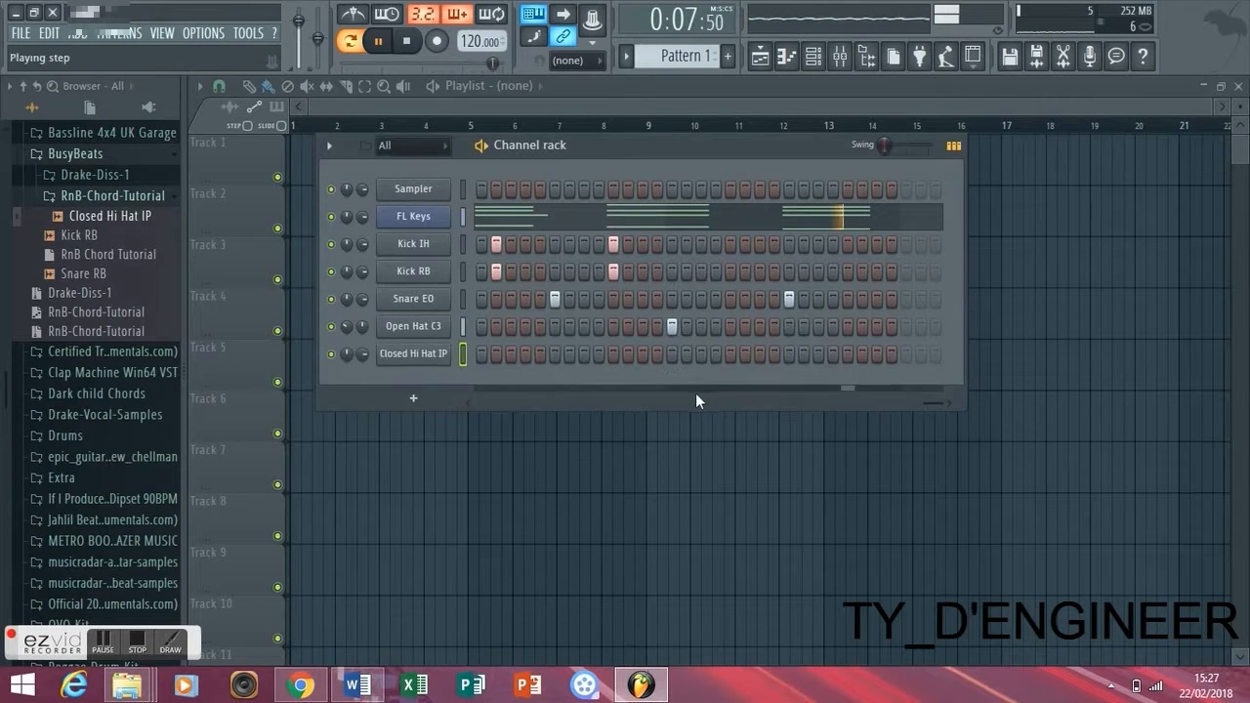
pyautogui.click(483, 355)
pyautogui.click(497, 356)
pyautogui.click(511, 356)
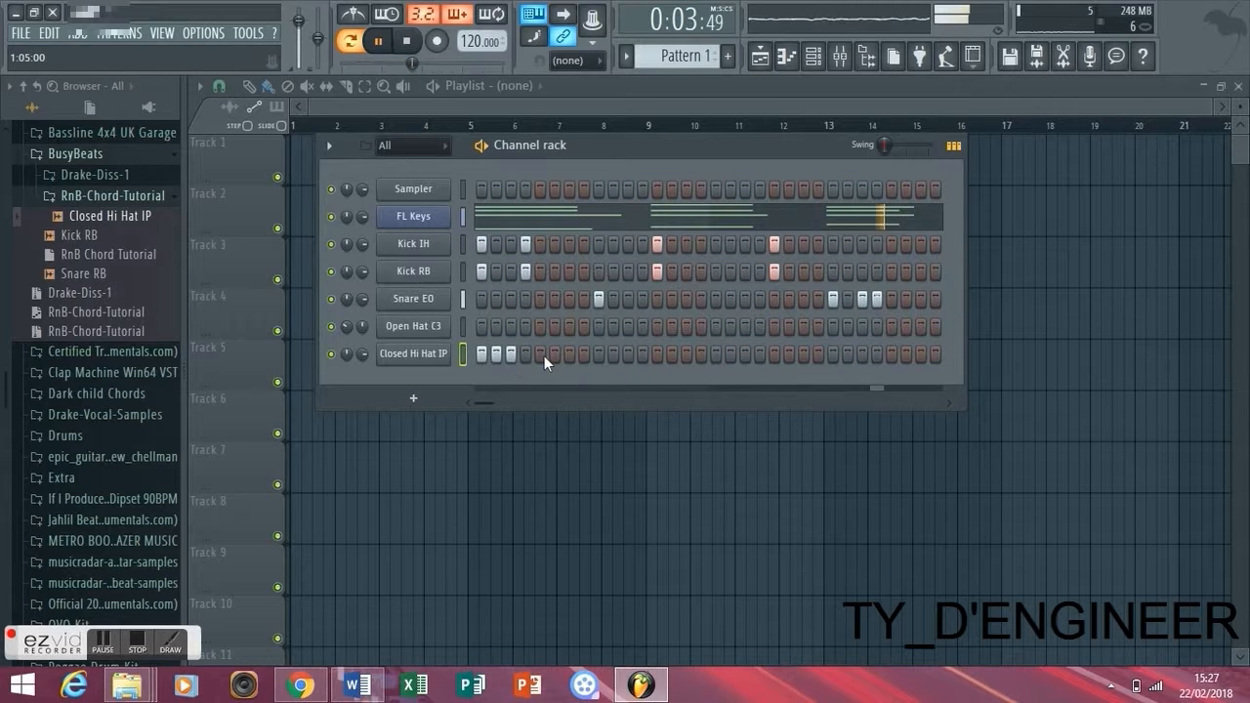
pyautogui.press('space')
pyautogui.press('space')
pyautogui.press('space')
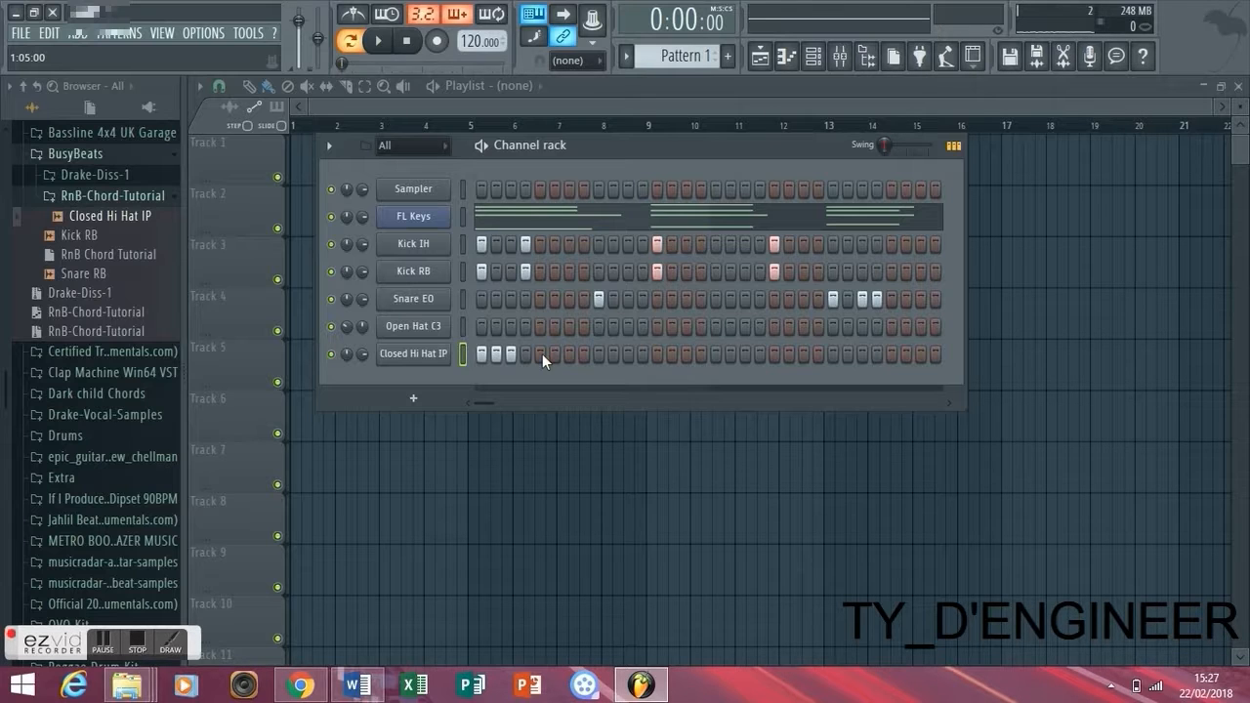
# - Add Closed Hi Hat IP hits on steps 5 and 7, playing the pattern to check the rhythm
pyautogui.click(542, 354)
pyautogui.press('space')
pyautogui.press('space')
pyautogui.press('space')
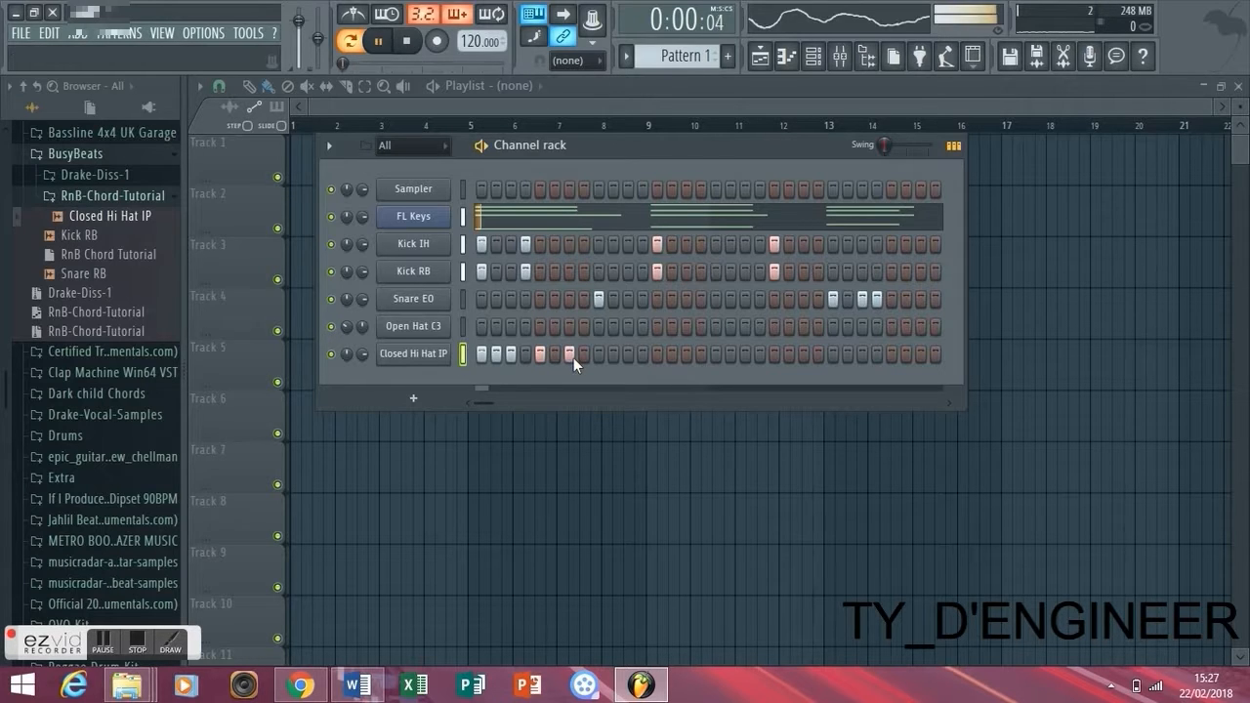
# - Add Closed Hi Hat IP hits on steps 9, 11, 13, 14 and 15, checking them by playback
pyautogui.press('space')
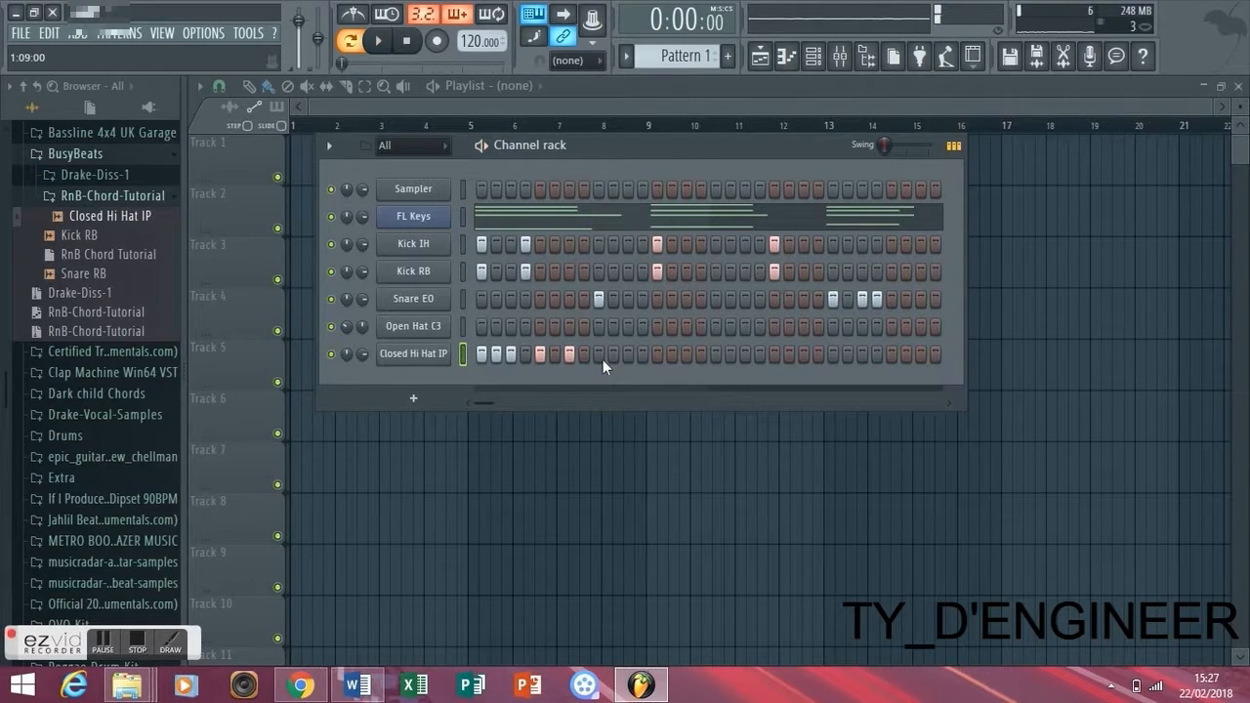
pyautogui.click(603, 359)
pyautogui.press('space')
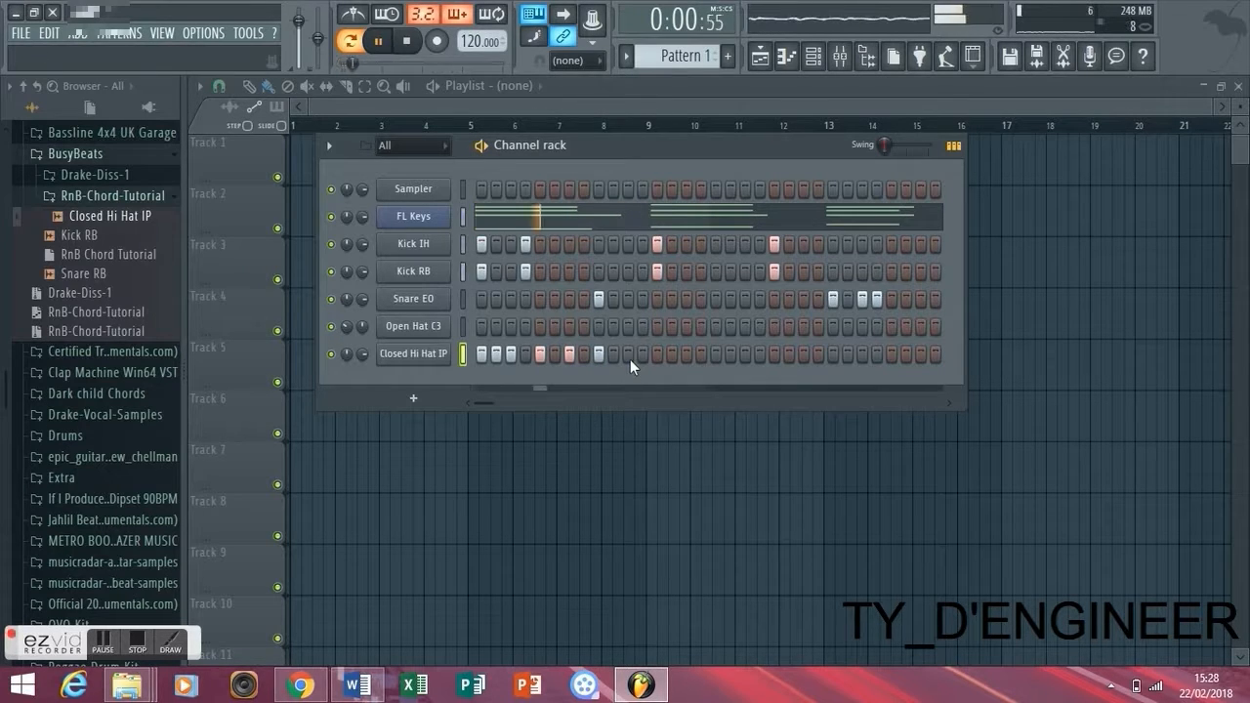
pyautogui.press('space')
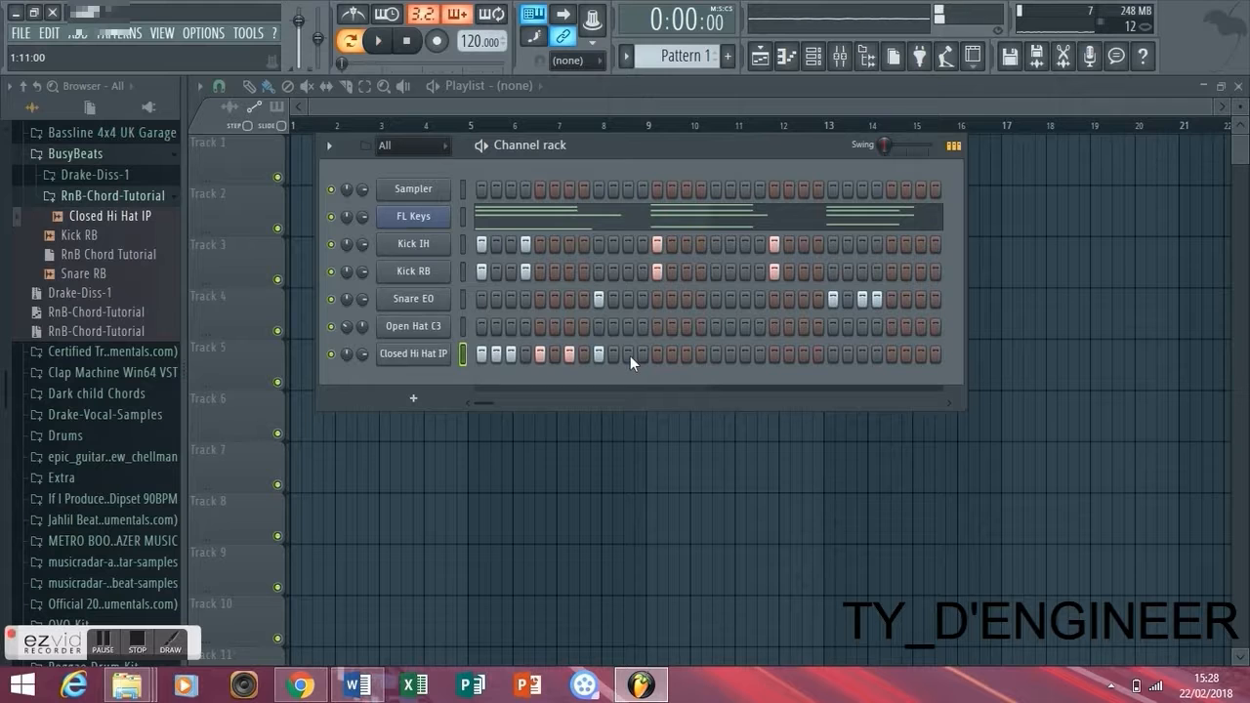
pyautogui.press('space')
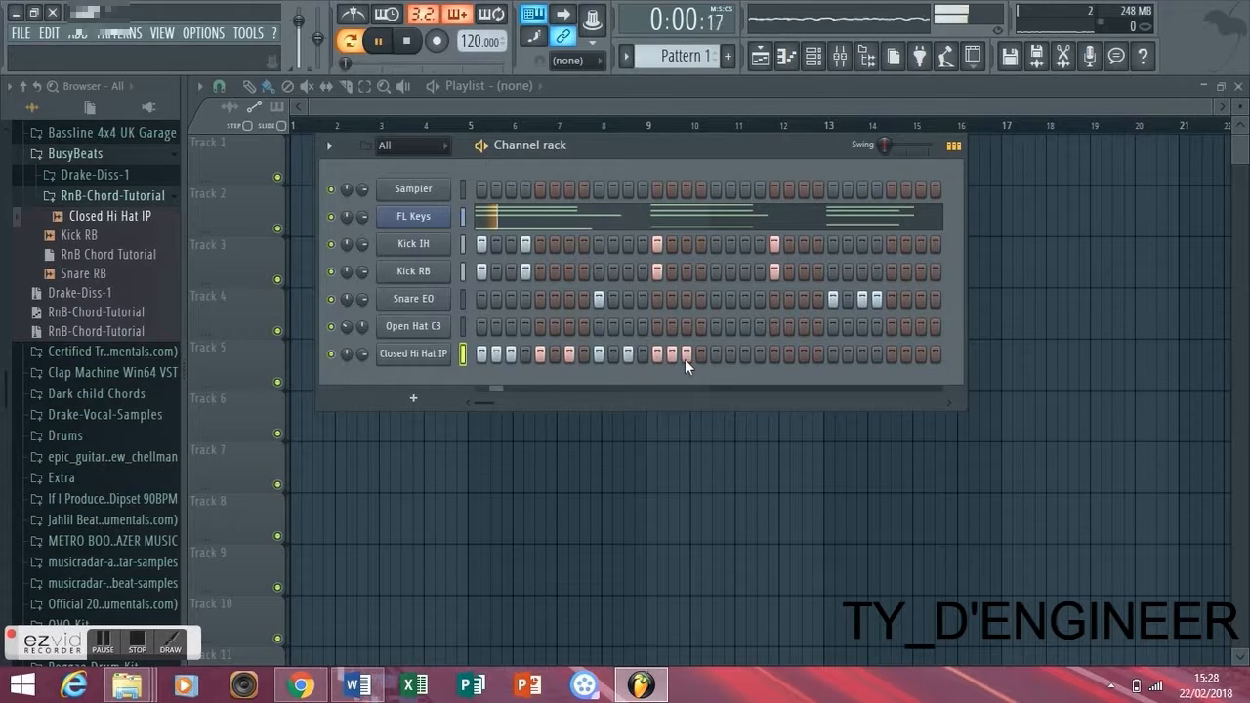
pyautogui.press('space')
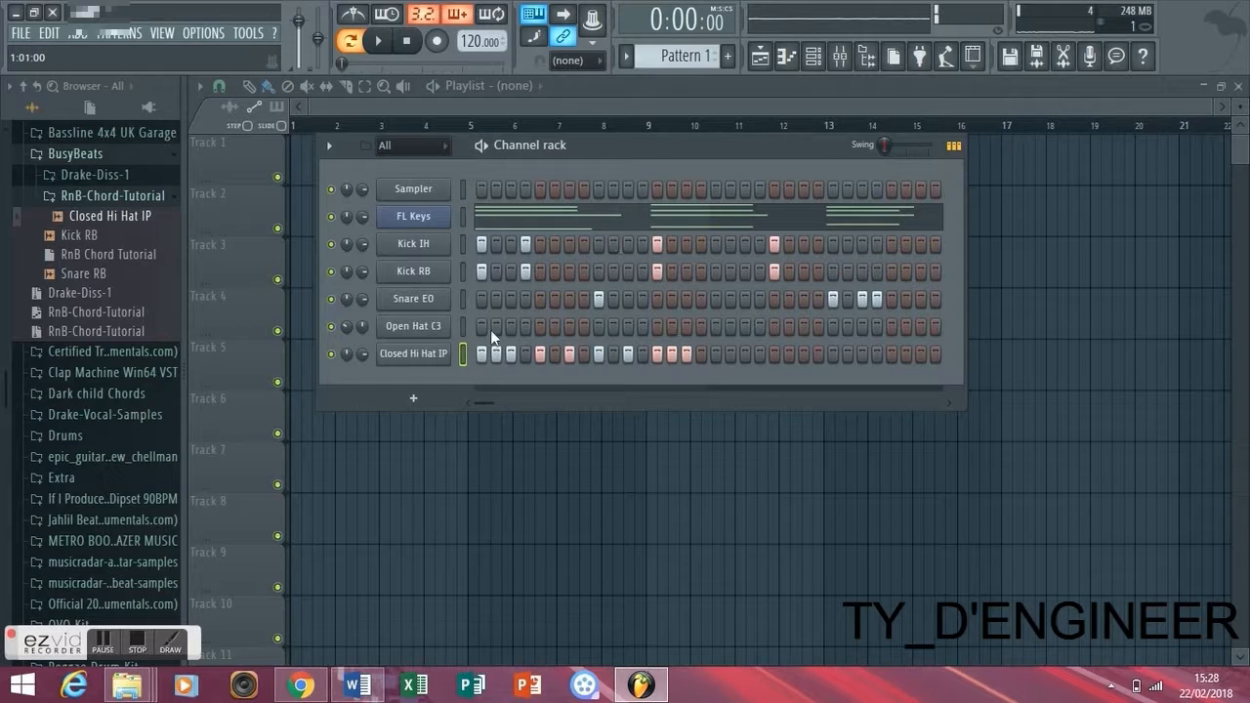
# - Duplicate the Closed Hi Hat IP notes in the piano roll across all four bars and play the result
pyautogui.click(786, 56)
pyautogui.moveTo(544, 350); pyautogui.dragTo(210, 374)
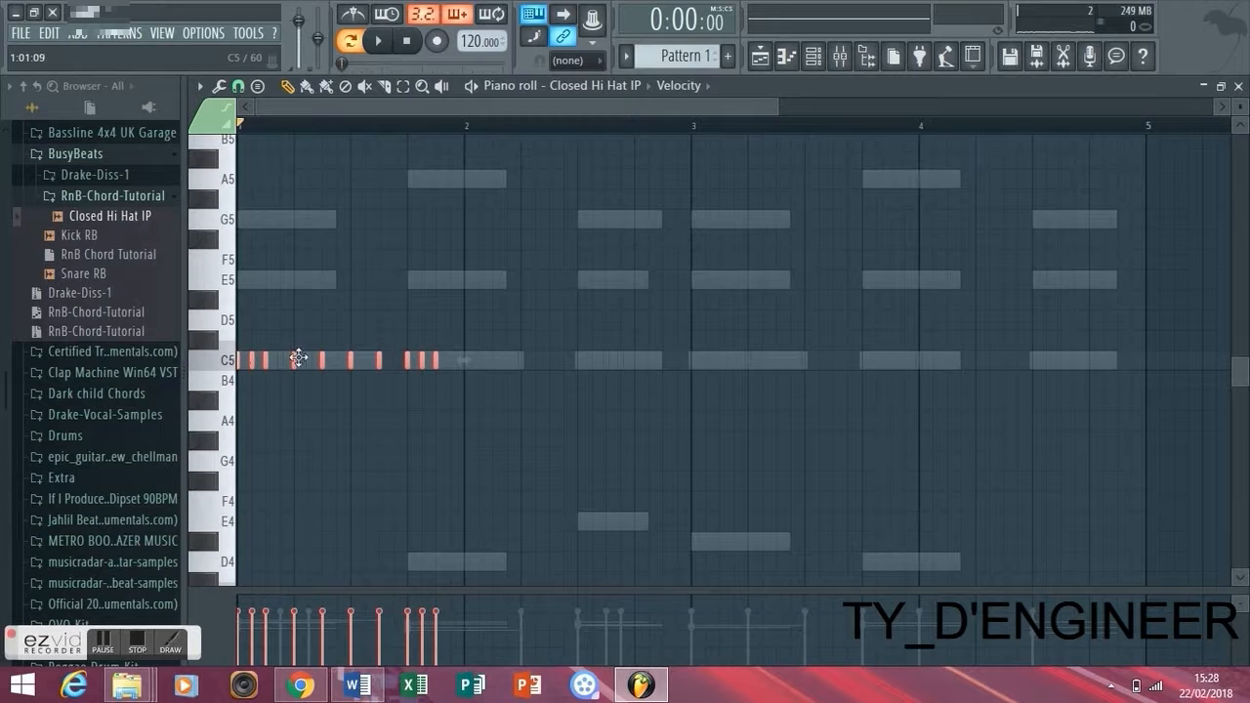
pyautogui.hotkey('ctrl', 'b')
pyautogui.press('space')
pyautogui.moveTo(710, 388); pyautogui.dragTo(275, 323)
pyautogui.hotkey('ctrl', 'b')
pyautogui.moveTo(732, 378); pyautogui.dragTo(690, 377)
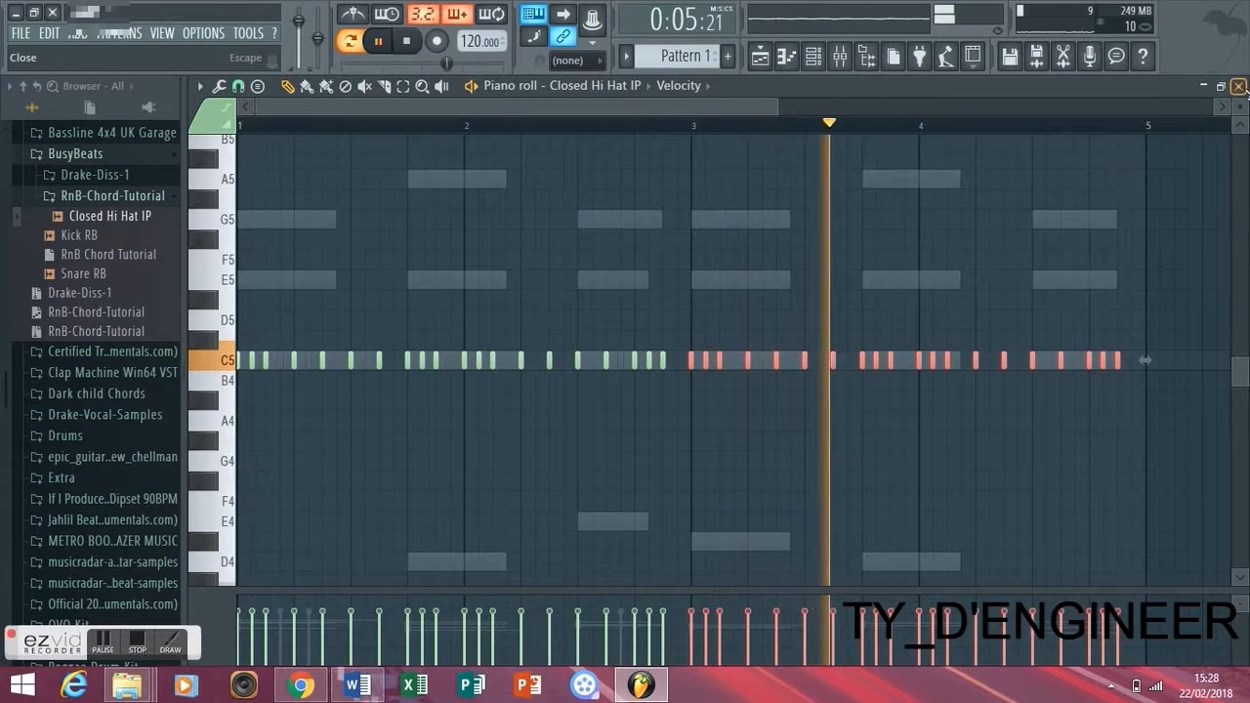
pyautogui.click(1239, 86)
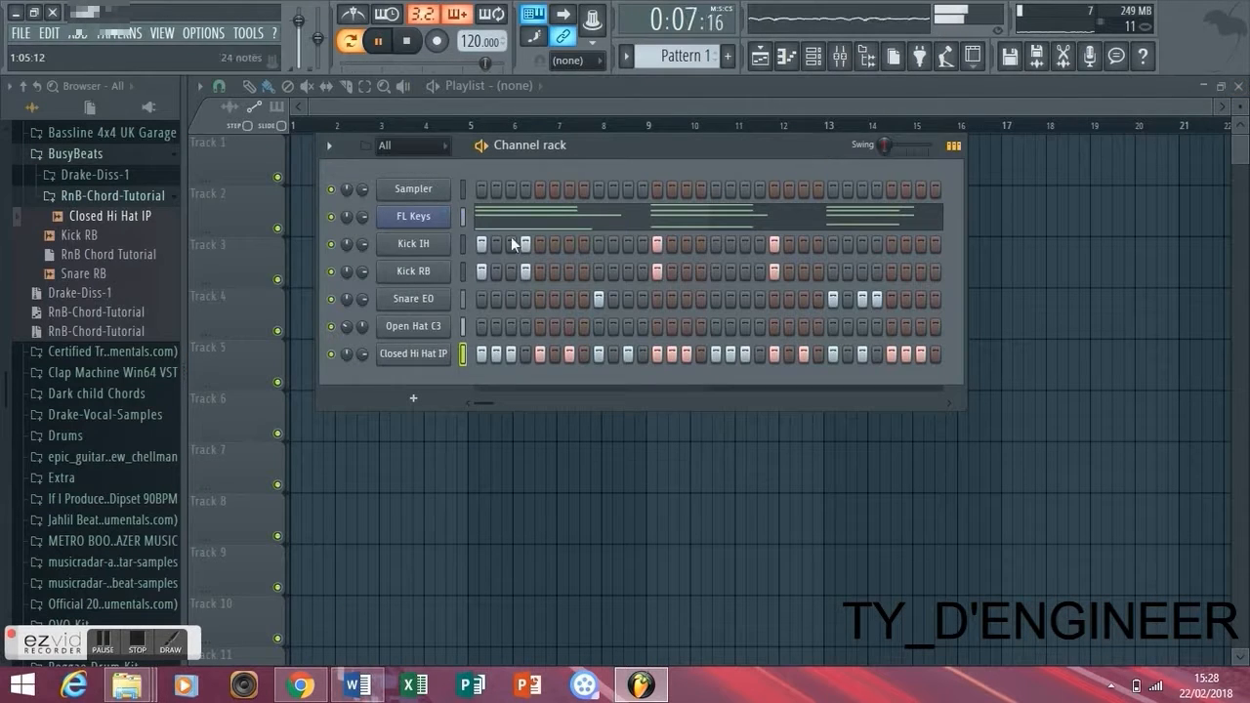
# - Route the five drum channels, Kick IH through Closed Hi Hat IP, to consecutive mixer tracks starting at Insert 2
pyautogui.press('space')
pyautogui.moveTo(461, 250); pyautogui.dragTo(464, 355)
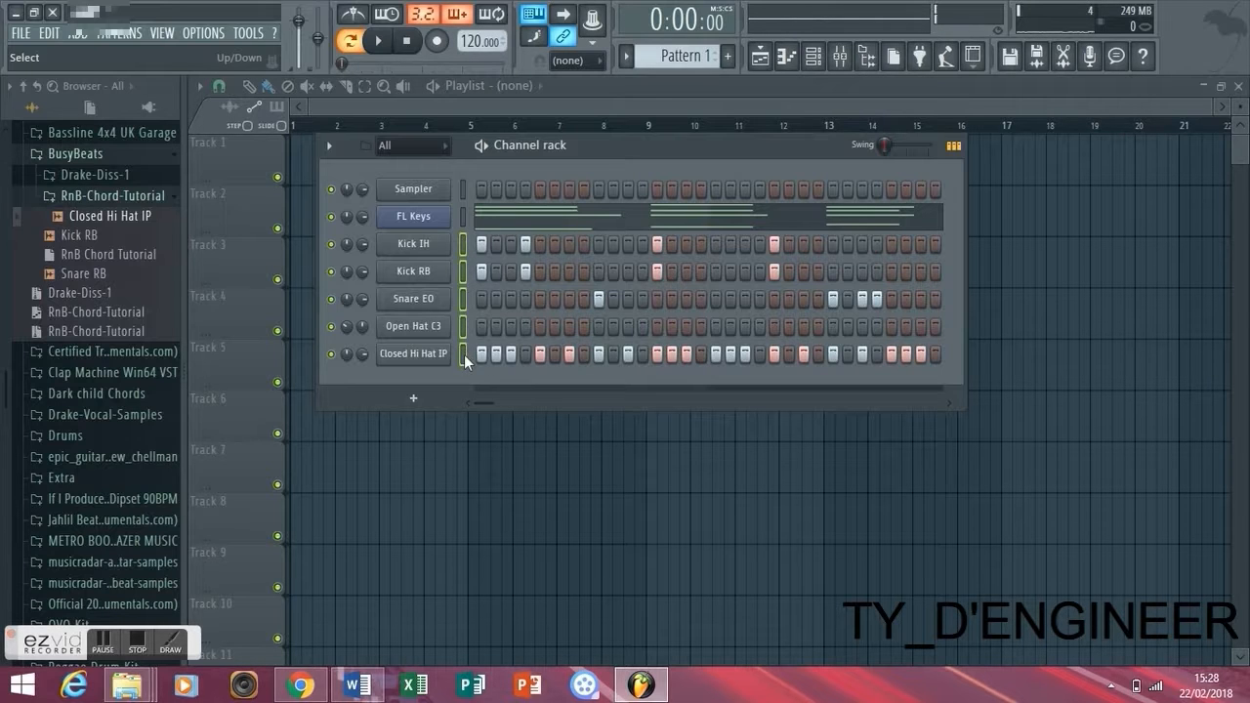
pyautogui.click(841, 55)
pyautogui.rightClick(358, 100)
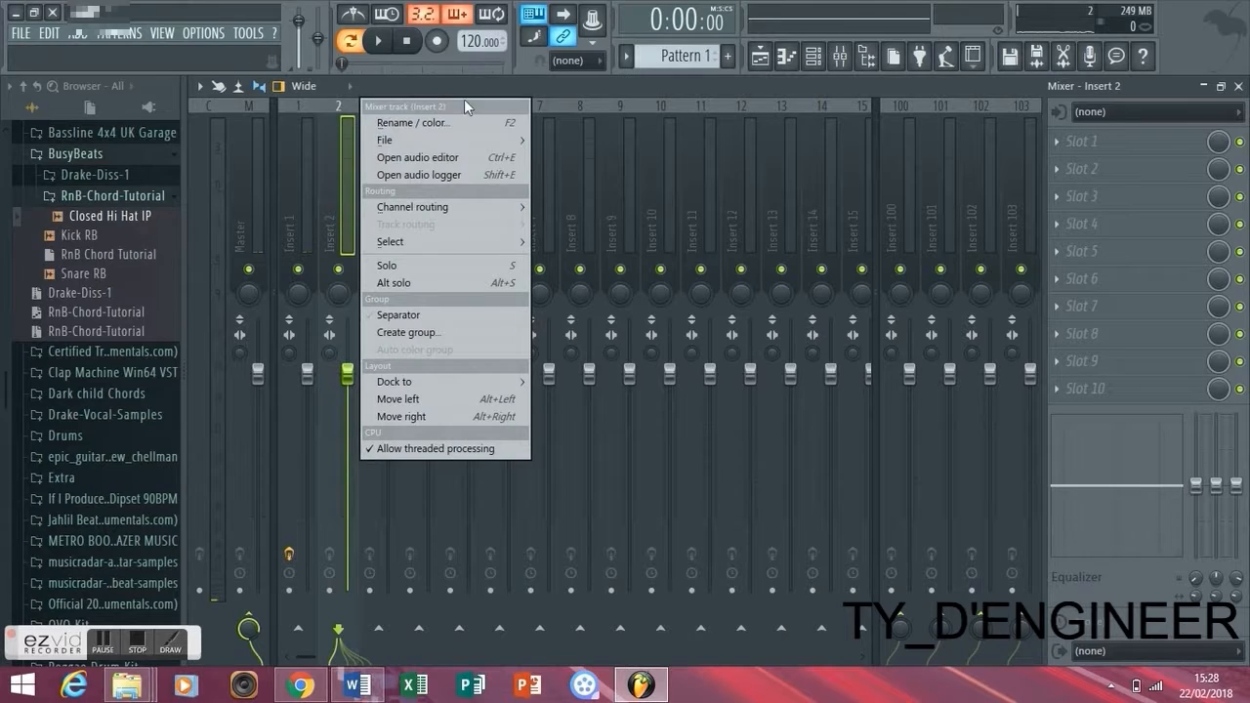
pyautogui.moveTo(461, 140)
pyautogui.moveTo(455, 209)
pyautogui.click(596, 224)
# - Play the pattern and, in the mixer, lower Snare EO to -5.0 dB and pan it slightly left
pyautogui.press('space')
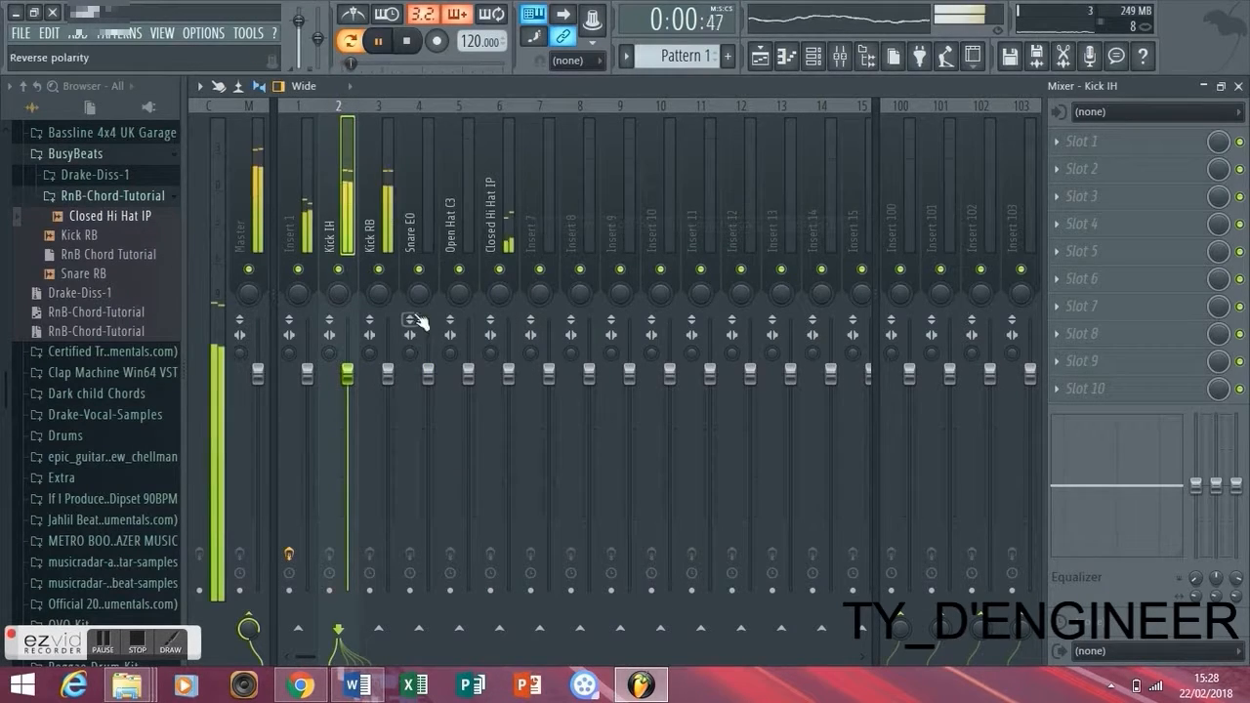
pyautogui.click(380, 294)
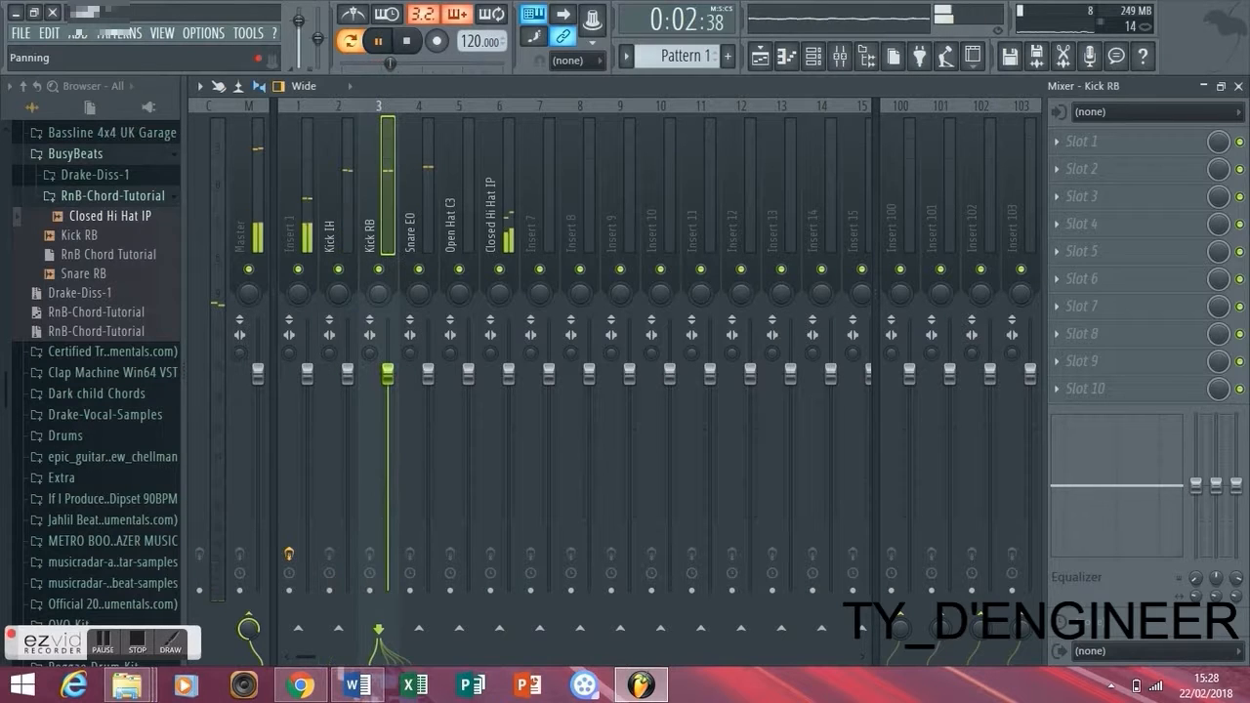
pyautogui.moveTo(419, 294); pyautogui.dragTo(419, 287)
pyautogui.moveTo(428, 372); pyautogui.dragTo(428, 420)
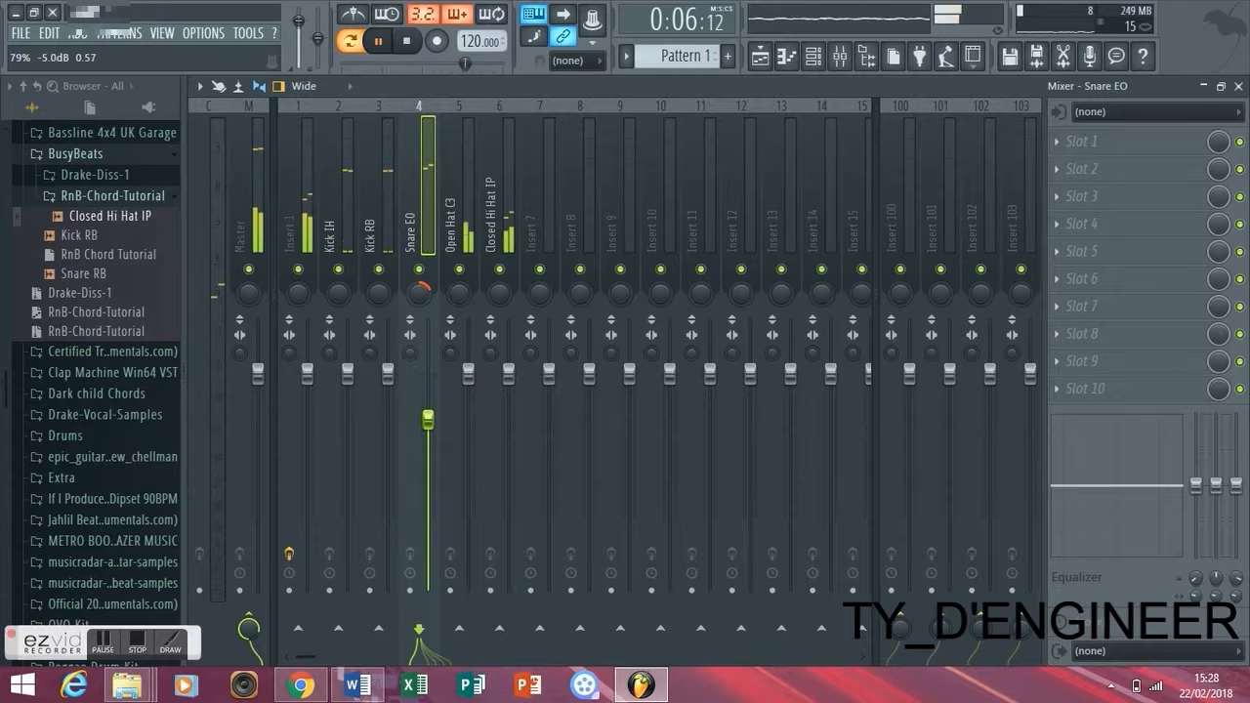
pyautogui.moveTo(420, 294); pyautogui.dragTo(420, 320)
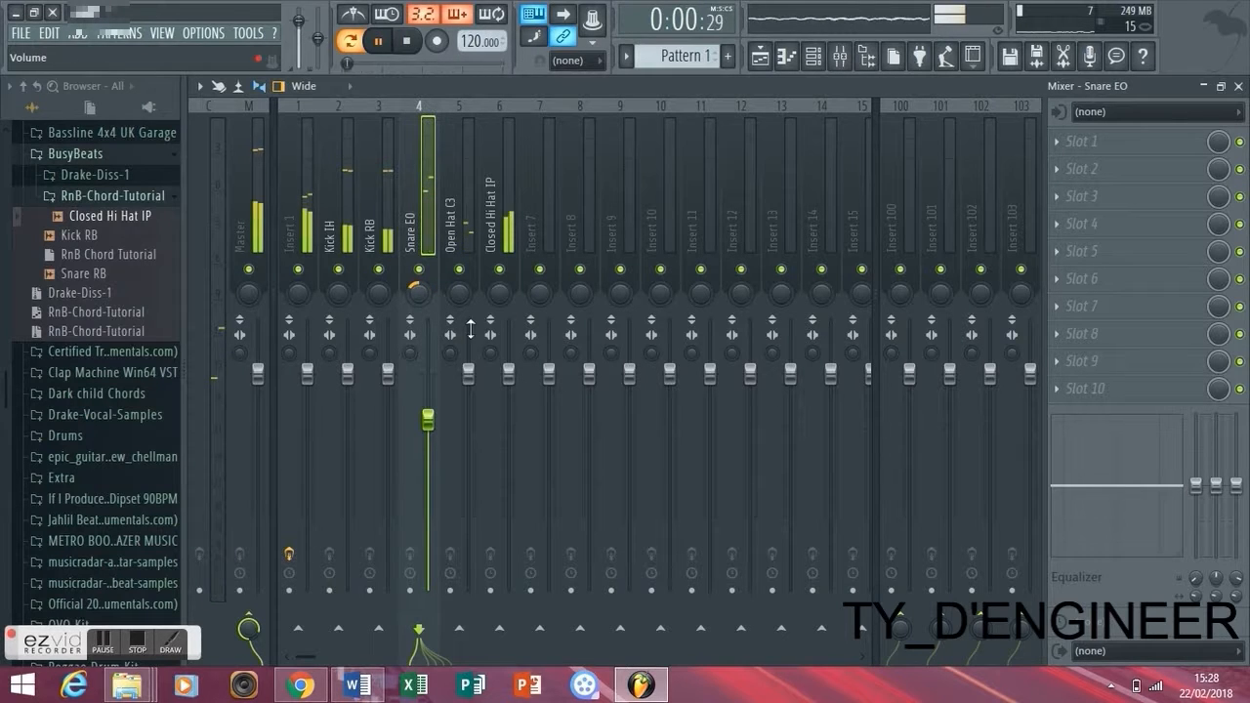
# - Lower the Closed Hi Hat IP and Open Hat C3 faders, pan the closed hat slightly left and adjust both tracks' stereo separation
pyautogui.moveTo(509, 374); pyautogui.dragTo(508, 399)
pyautogui.moveTo(499, 294)
pyautogui.mouseDown()
pyautogui.moveTo(499, 311)
pyautogui.moveTo(499, 300)
pyautogui.mouseUp()
pyautogui.moveTo(508, 402); pyautogui.dragTo(508, 408)
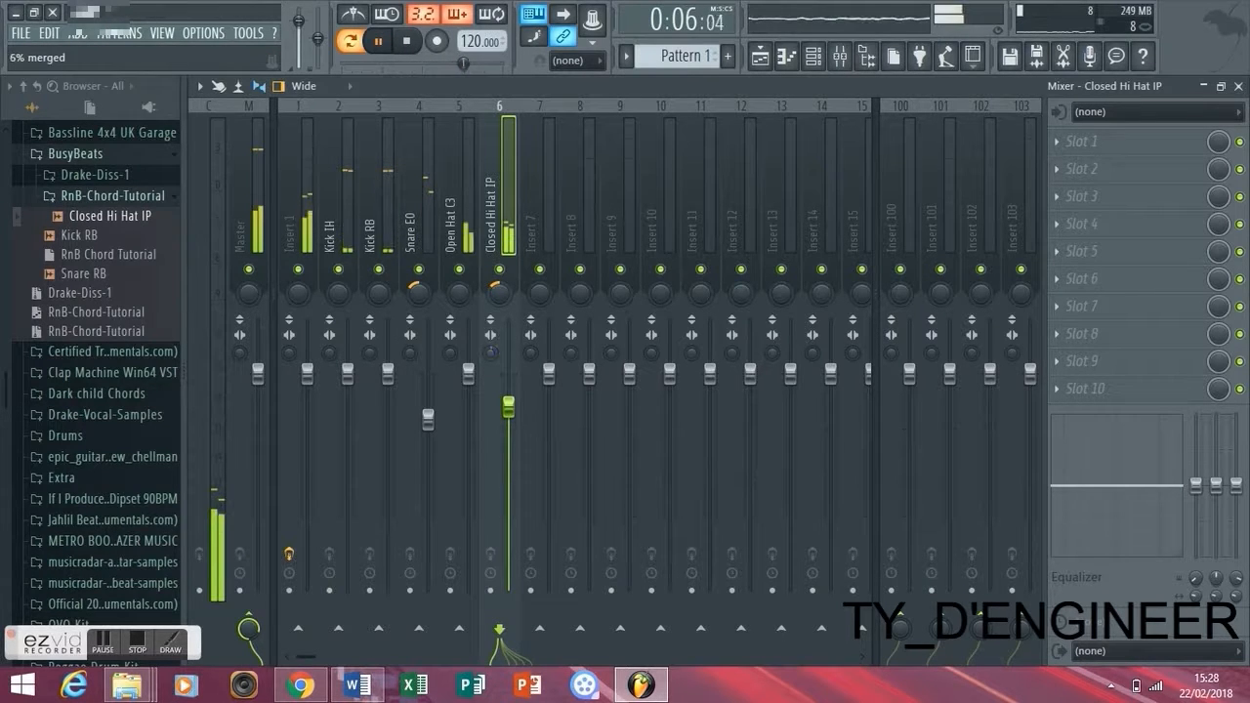
pyautogui.moveTo(469, 374)
pyautogui.mouseDown()
pyautogui.moveTo(469, 387)
pyautogui.moveTo(450, 359)
pyautogui.moveTo(469, 397)
pyautogui.mouseUp()
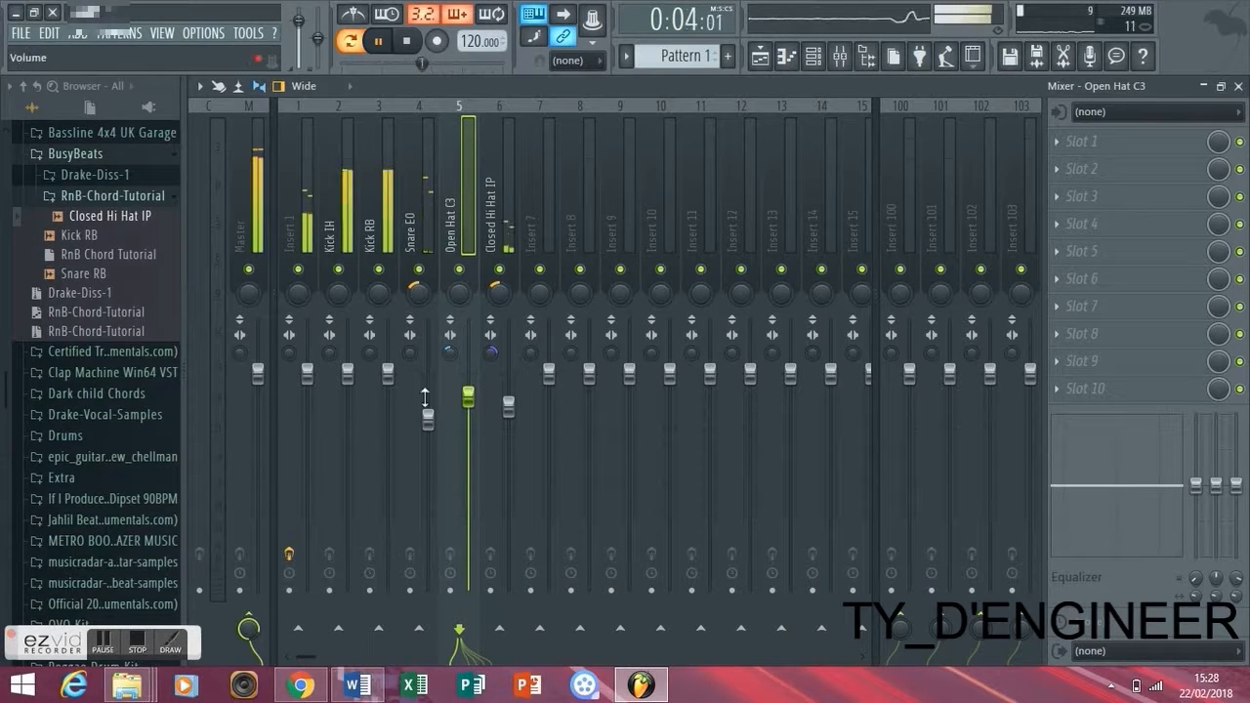
# - Pan Snare EO 24% left, adjust stereo separation on the snare and both kicks, and lower Insert 1 to -2.8 dB
pyautogui.click(428, 418)
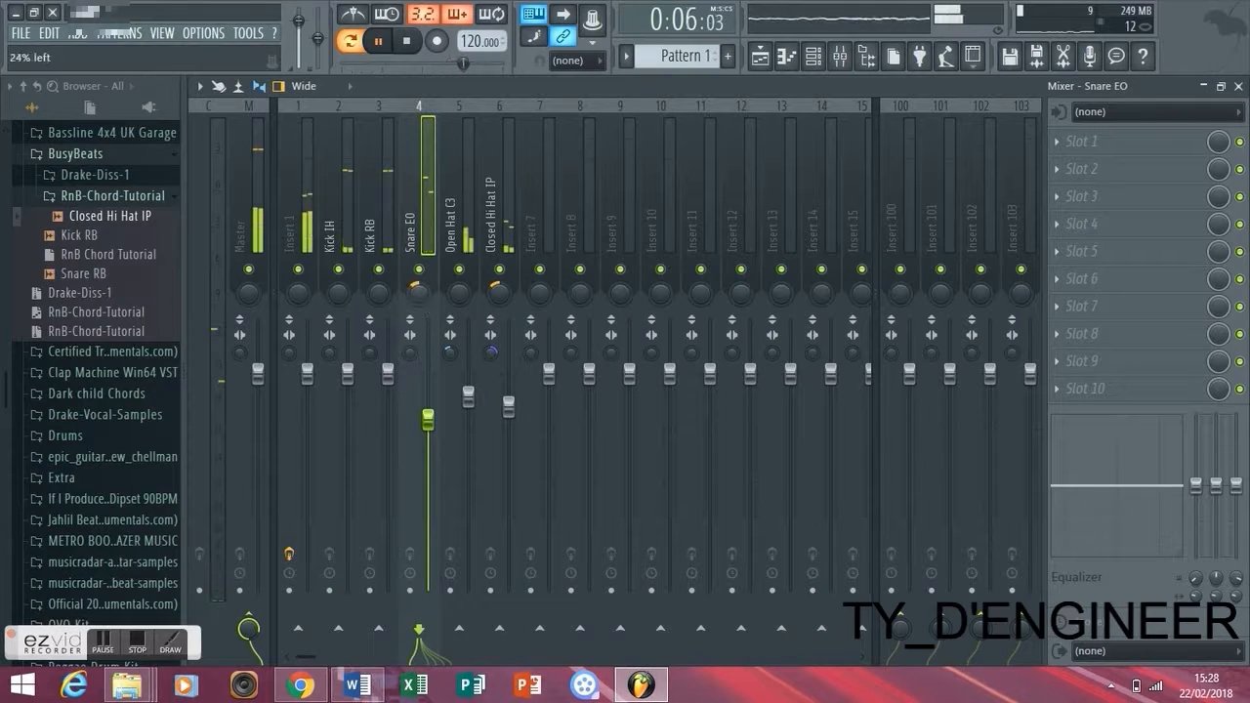
pyautogui.moveTo(410, 353); pyautogui.dragTo(411, 344)
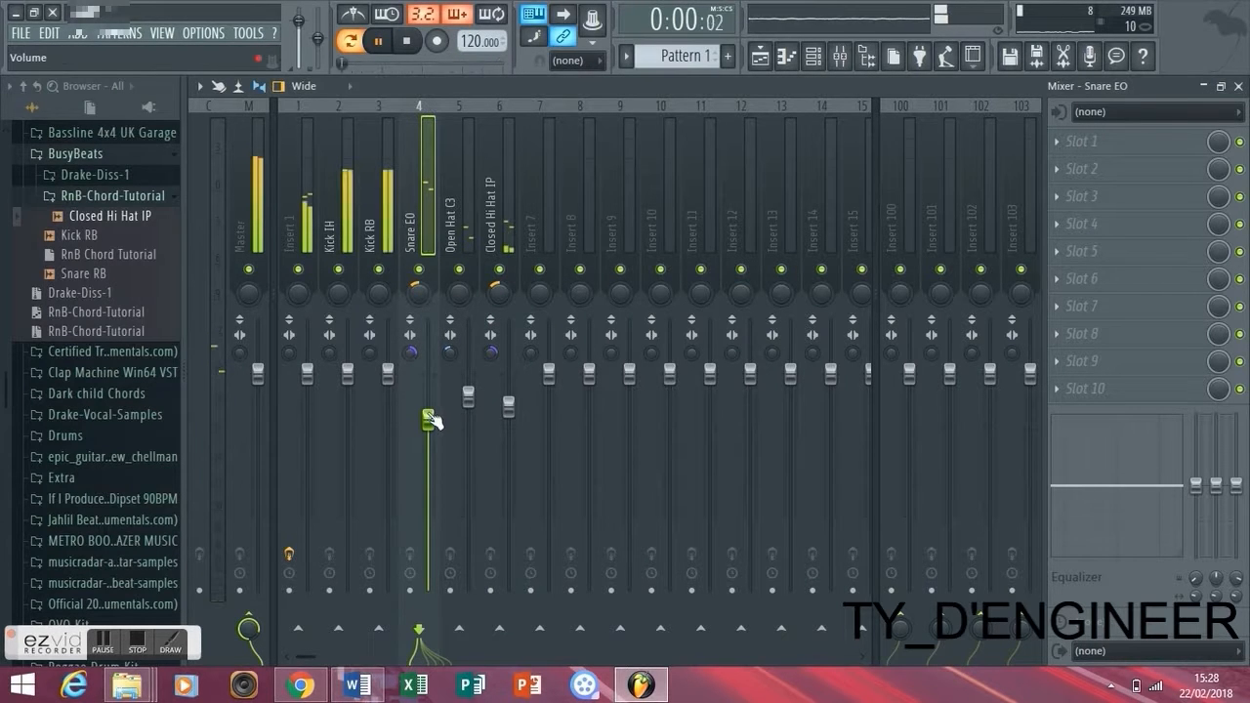
pyautogui.moveTo(330, 353); pyautogui.dragTo(309, 410)
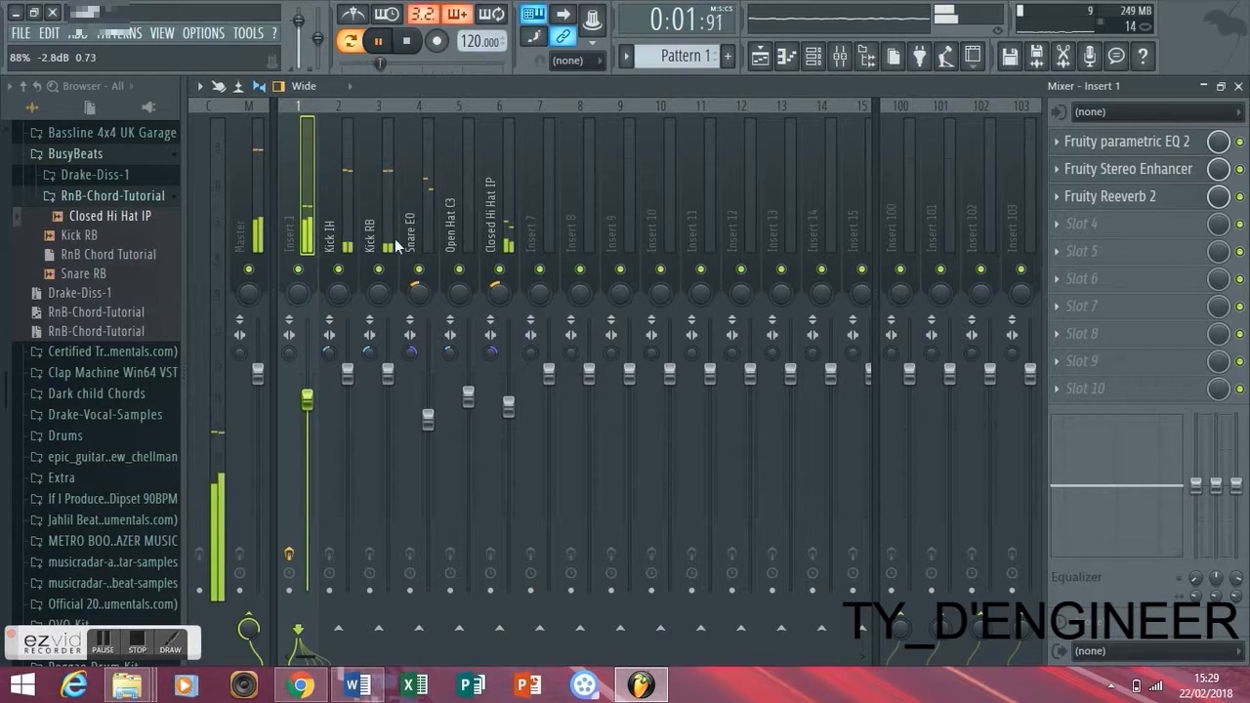
# - Display the channel rack over the playlist, listen to the mixed pattern and stop playback
pyautogui.click(767, 56)
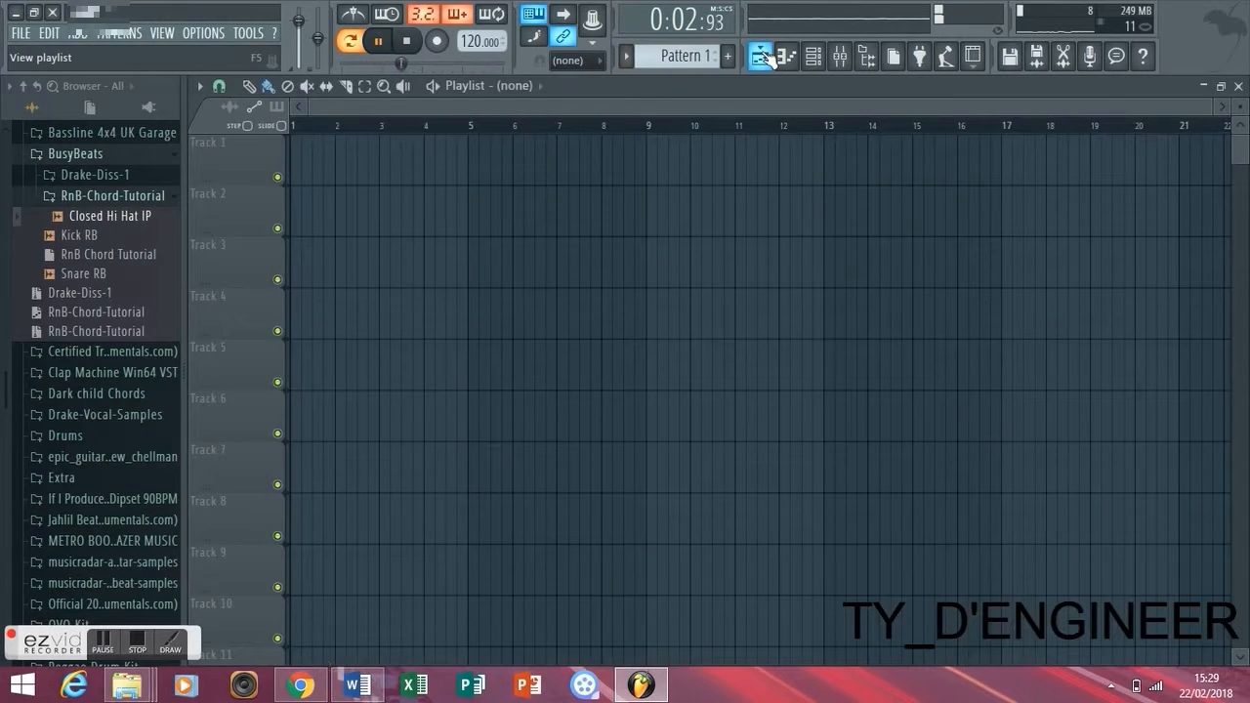
pyautogui.click(826, 59)
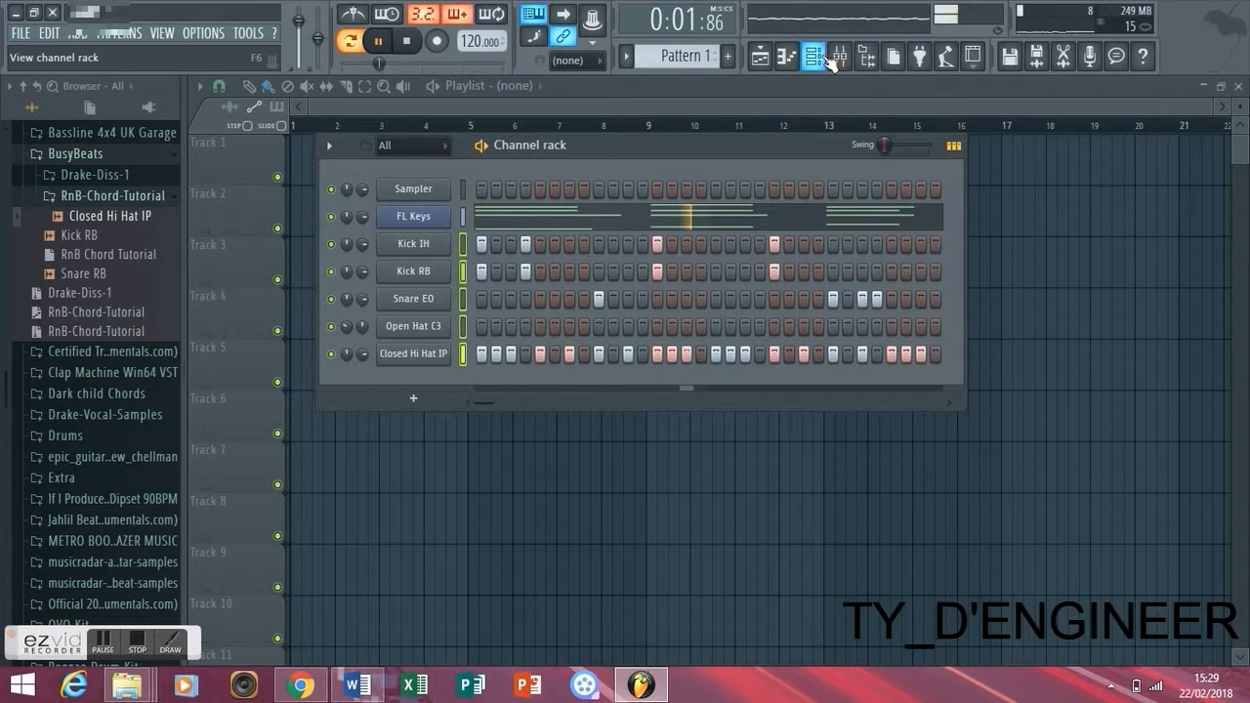
pyautogui.press('space')
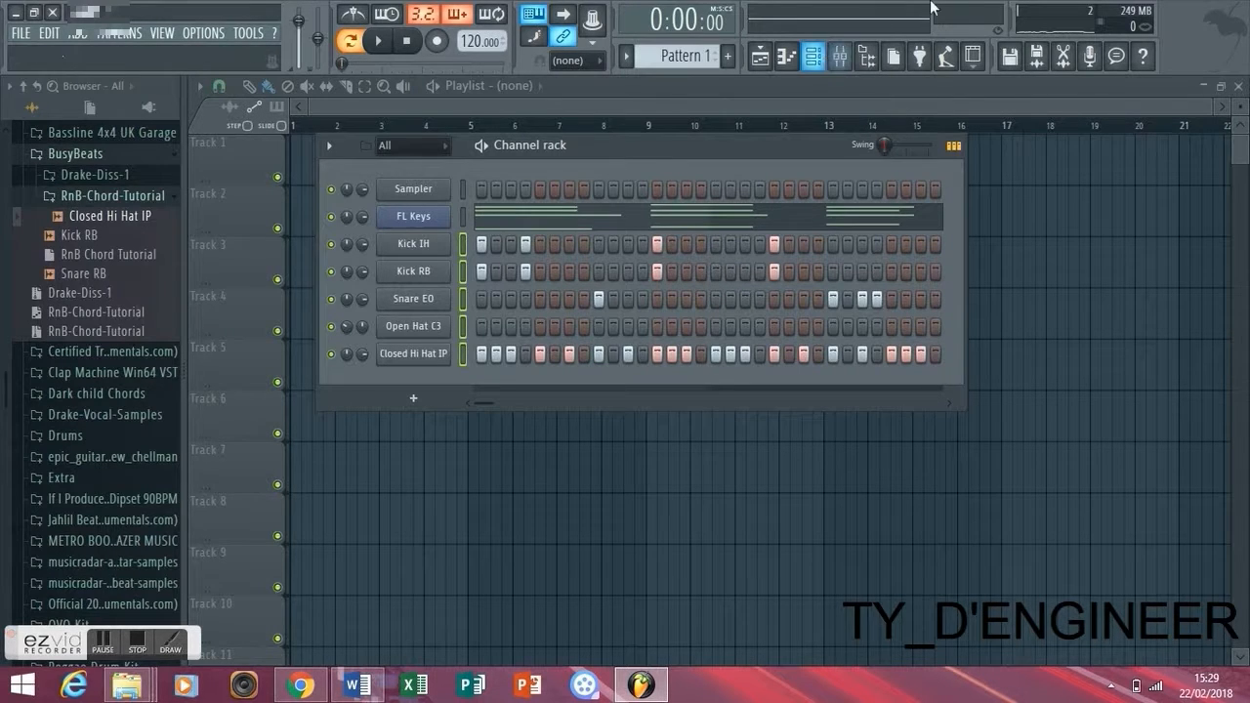
# - Duplicate the FL Keys bass notes between C4 and E4 one octave lower in the piano roll, and play the pattern to check them
pyautogui.click(590, 211)
pyautogui.moveTo(1177, 568); pyautogui.dragTo(258, 514)
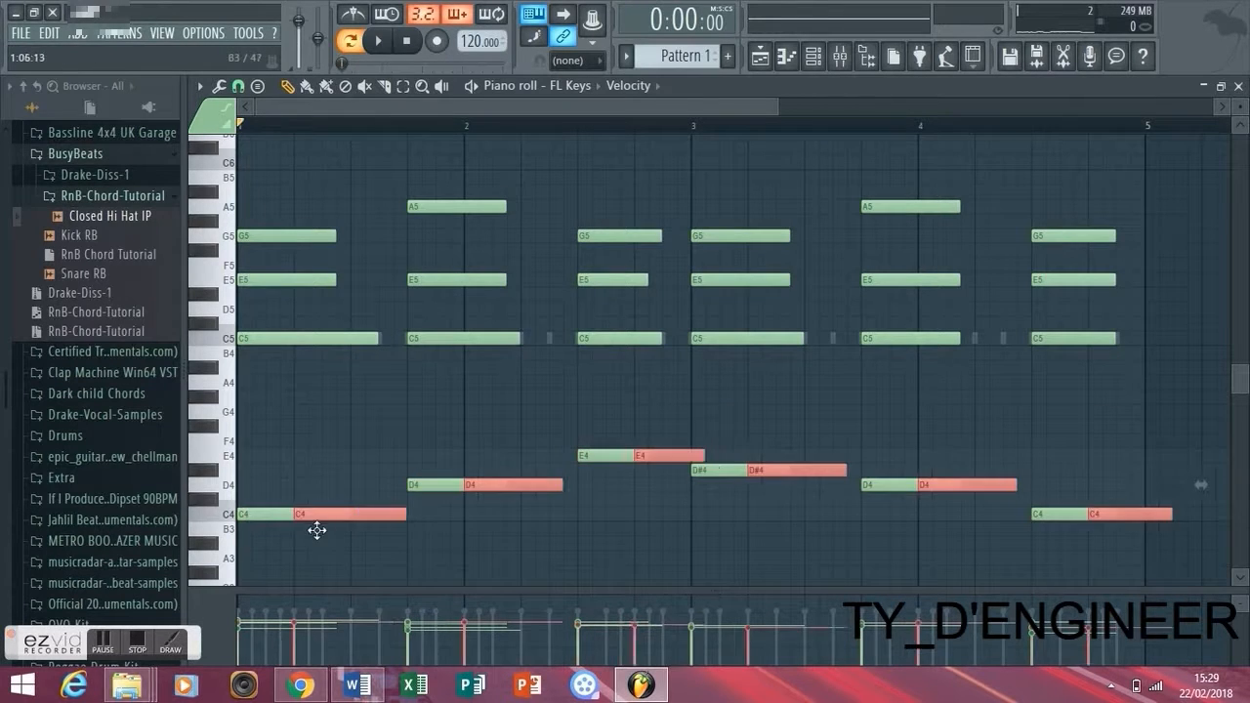
pyautogui.hotkey('ctrl', 'c')
pyautogui.hotkey('ctrl', 'v')
pyautogui.hotkey('ctrl', 'Down')
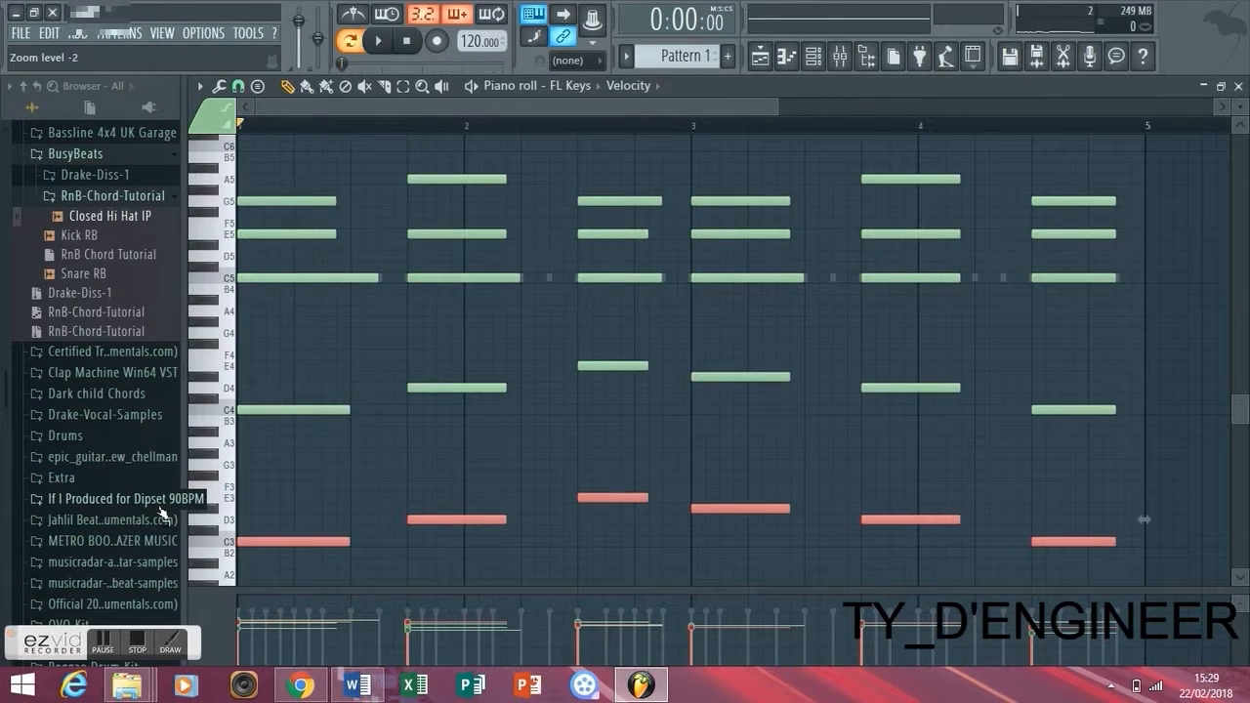
pyautogui.press('space')
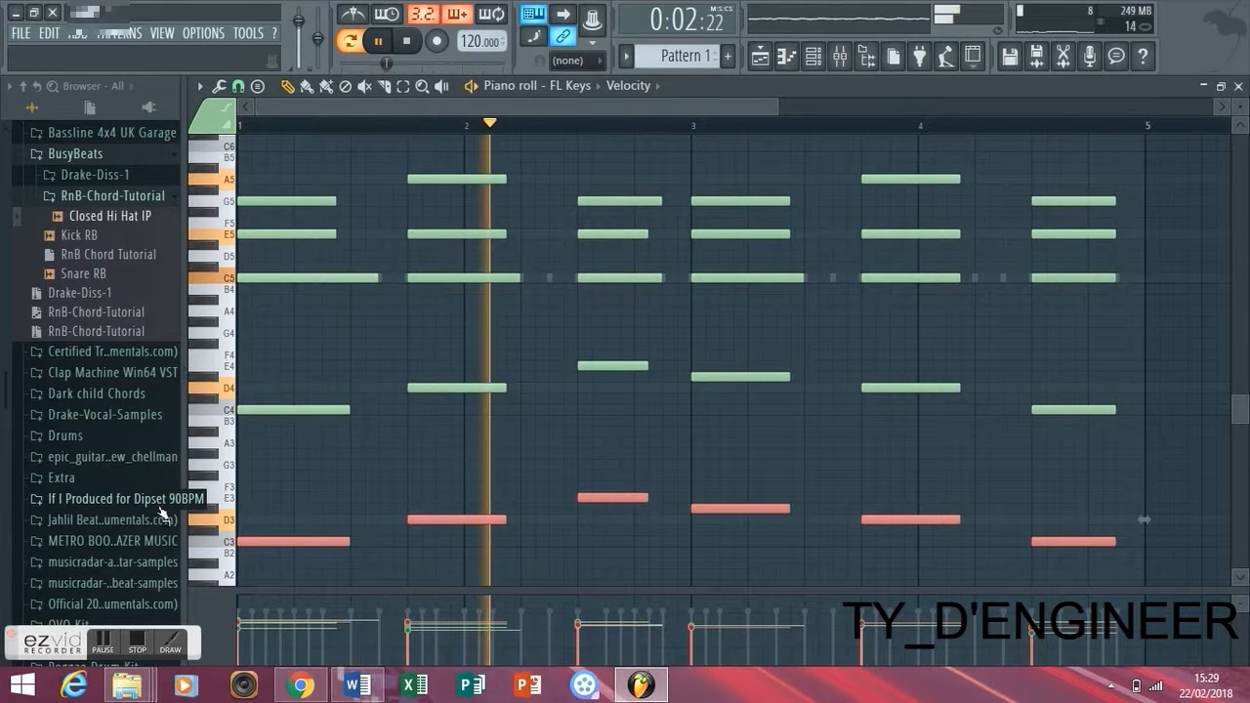
pyautogui.click(1239, 86)
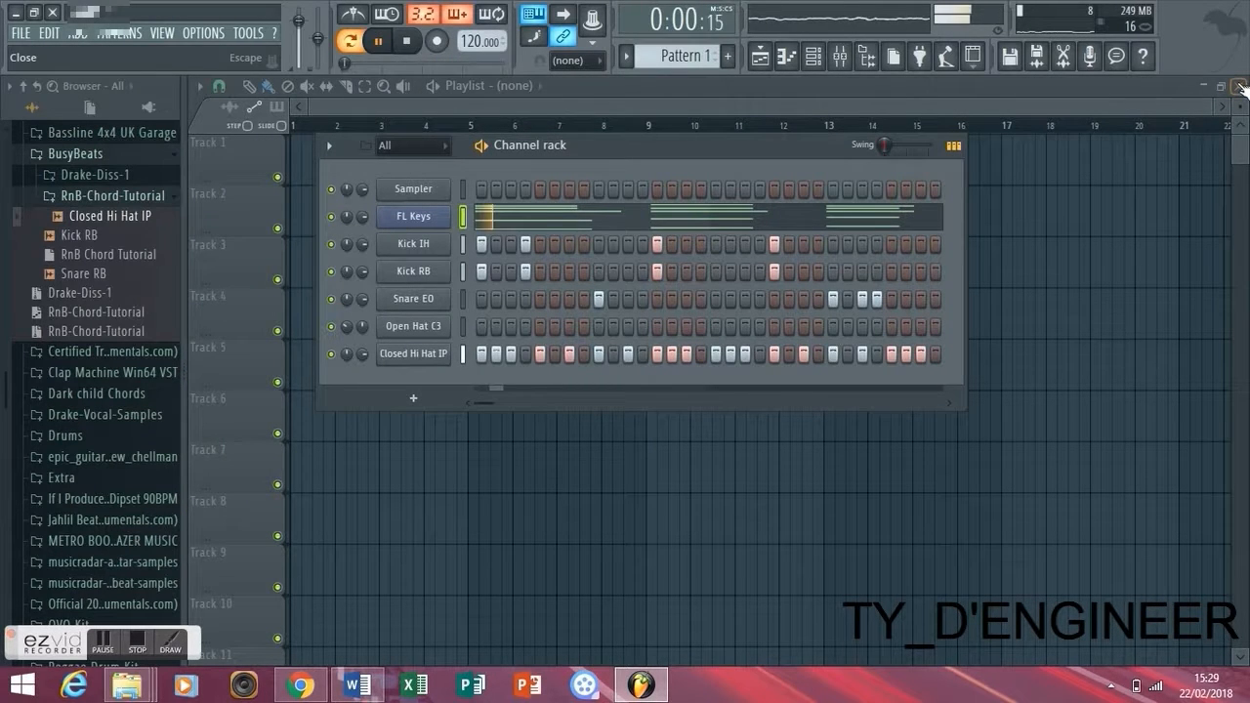
pyautogui.press('space')
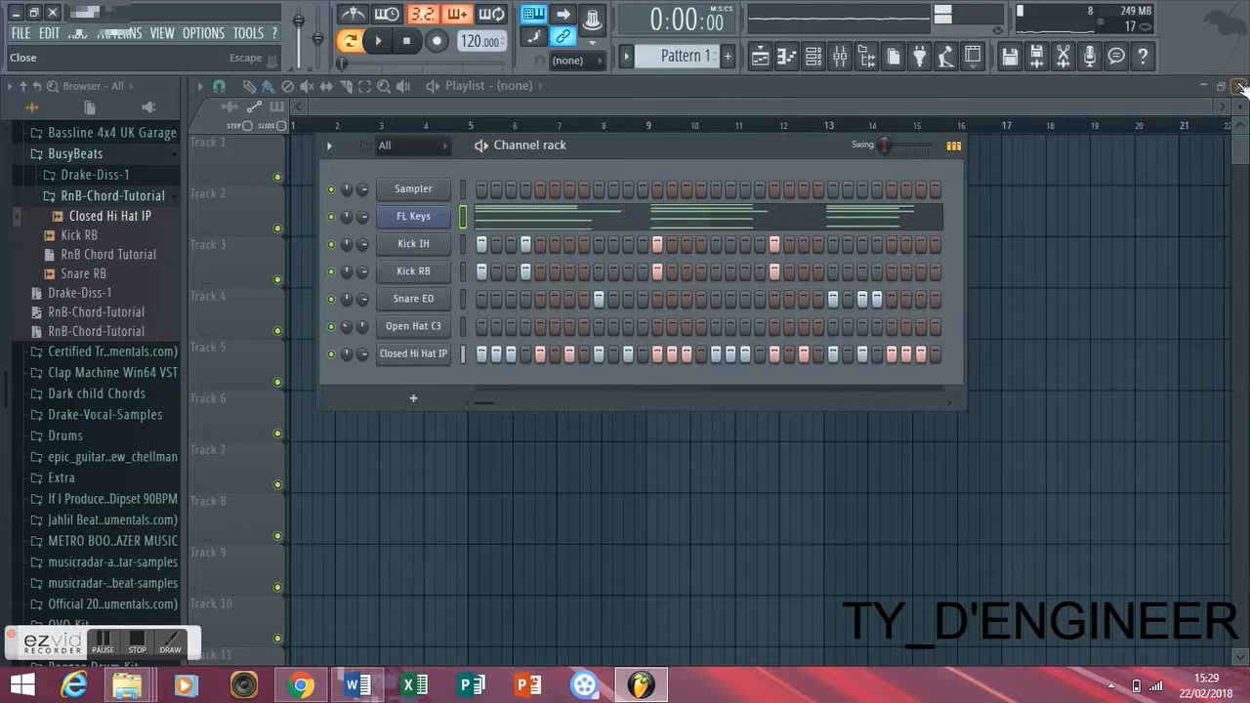